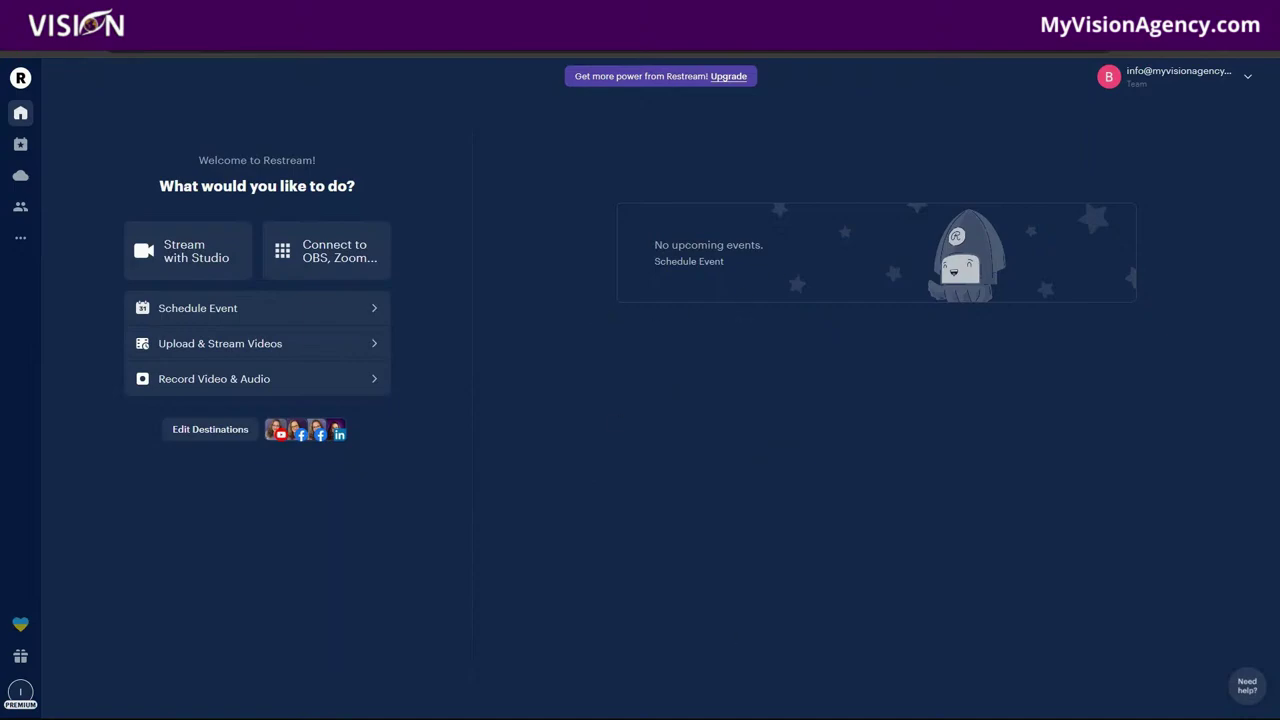
Step: Adjust the mouse highlight settings, then start scheduling a new event from the Restream home page
click(774, 710)
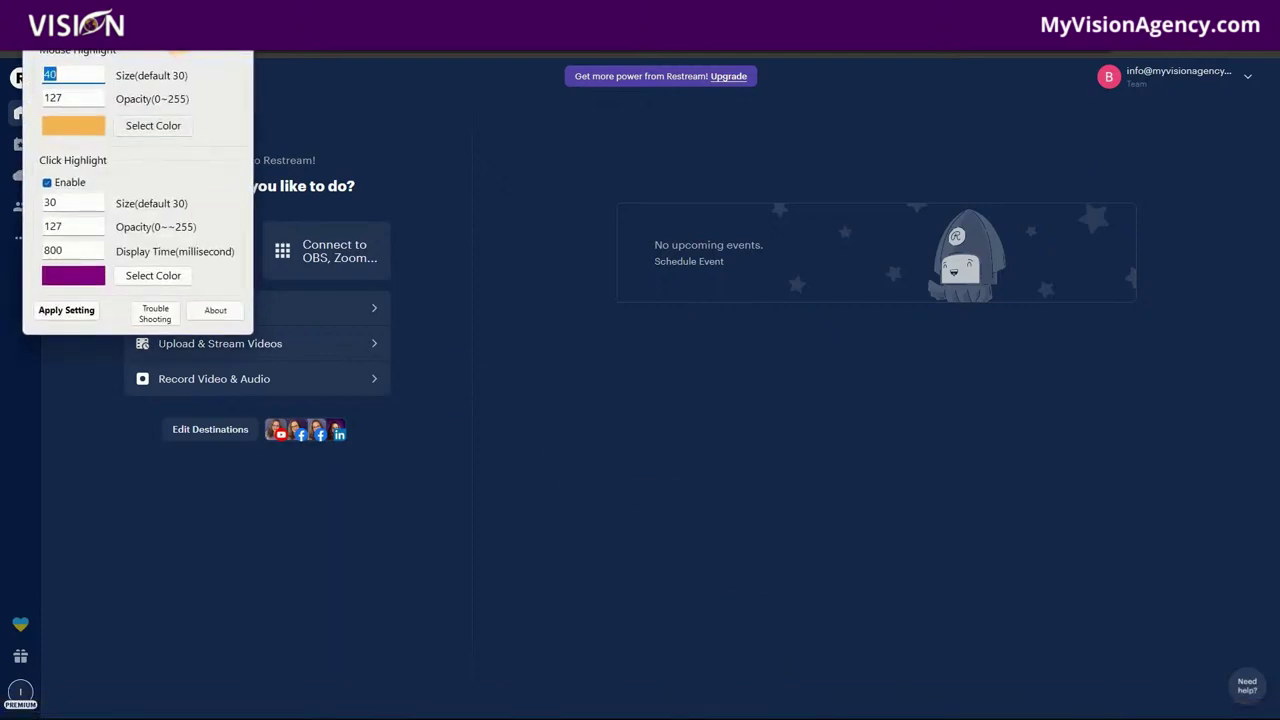
click(178, 31)
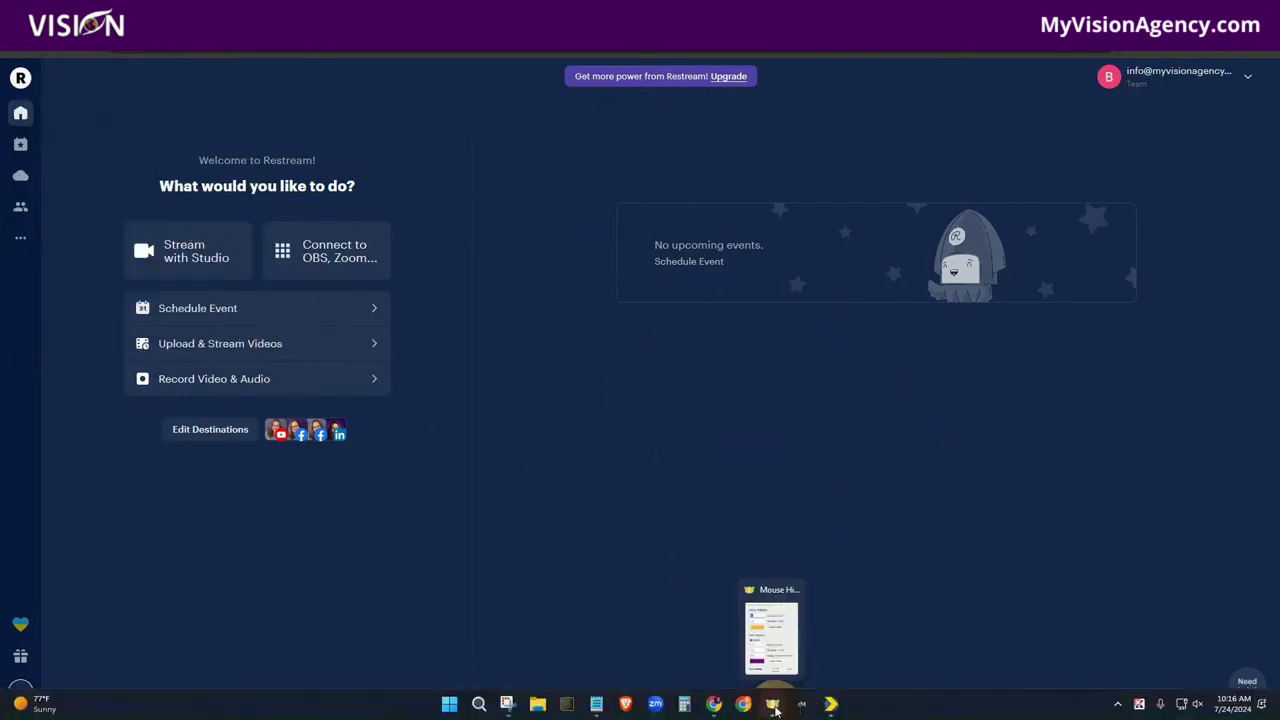
click(771, 703)
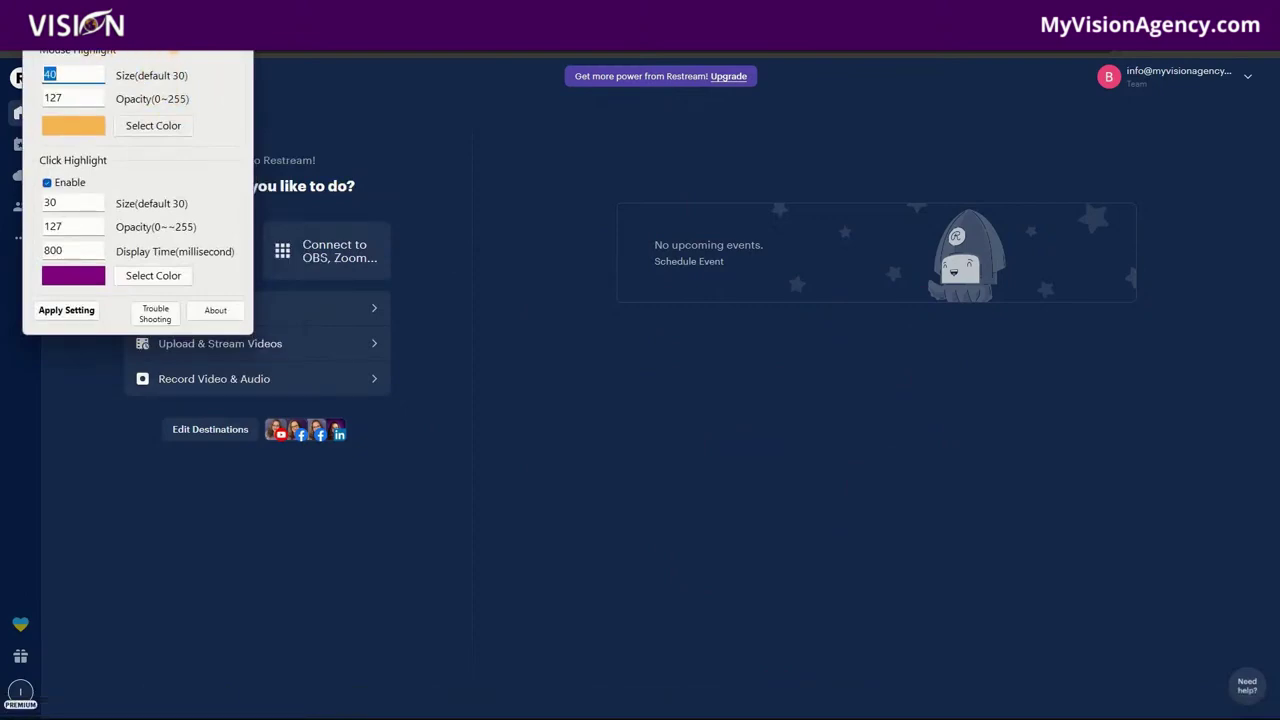
click(548, 408)
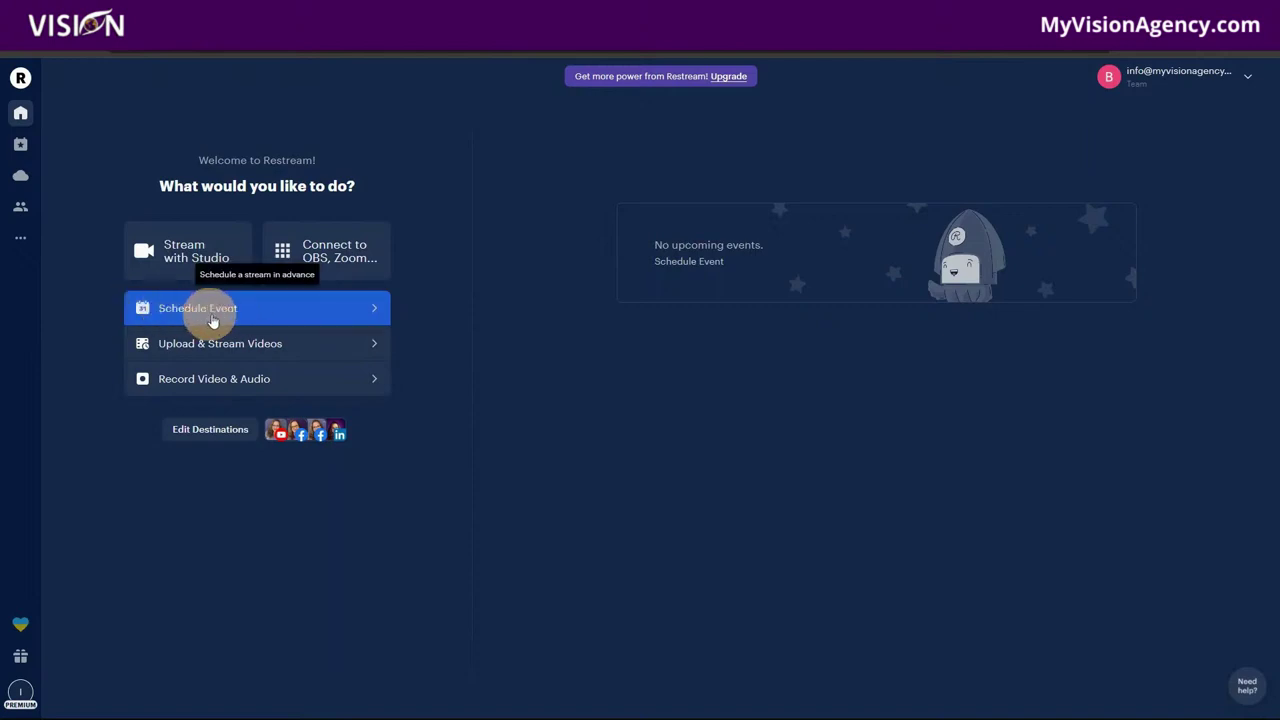
click(220, 312)
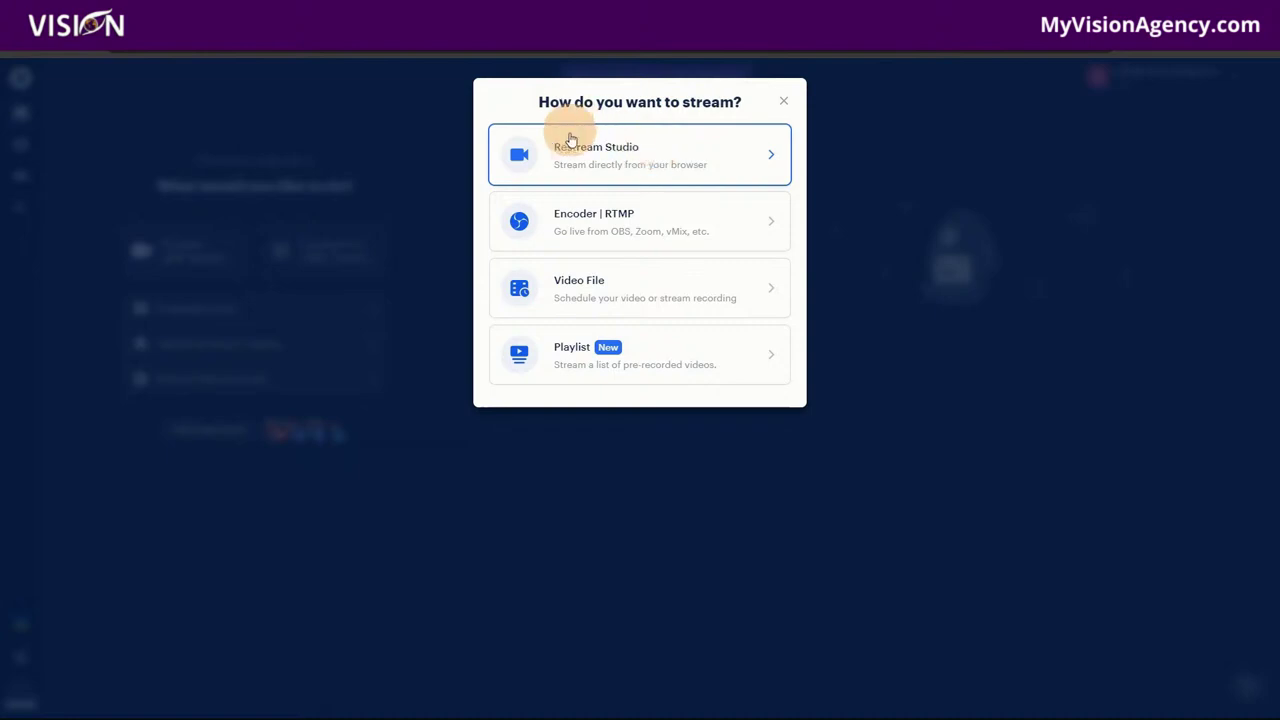
Step: Choose Restream Studio and title the event 'Live Stream to Multiple Social Media Channels'
click(629, 155)
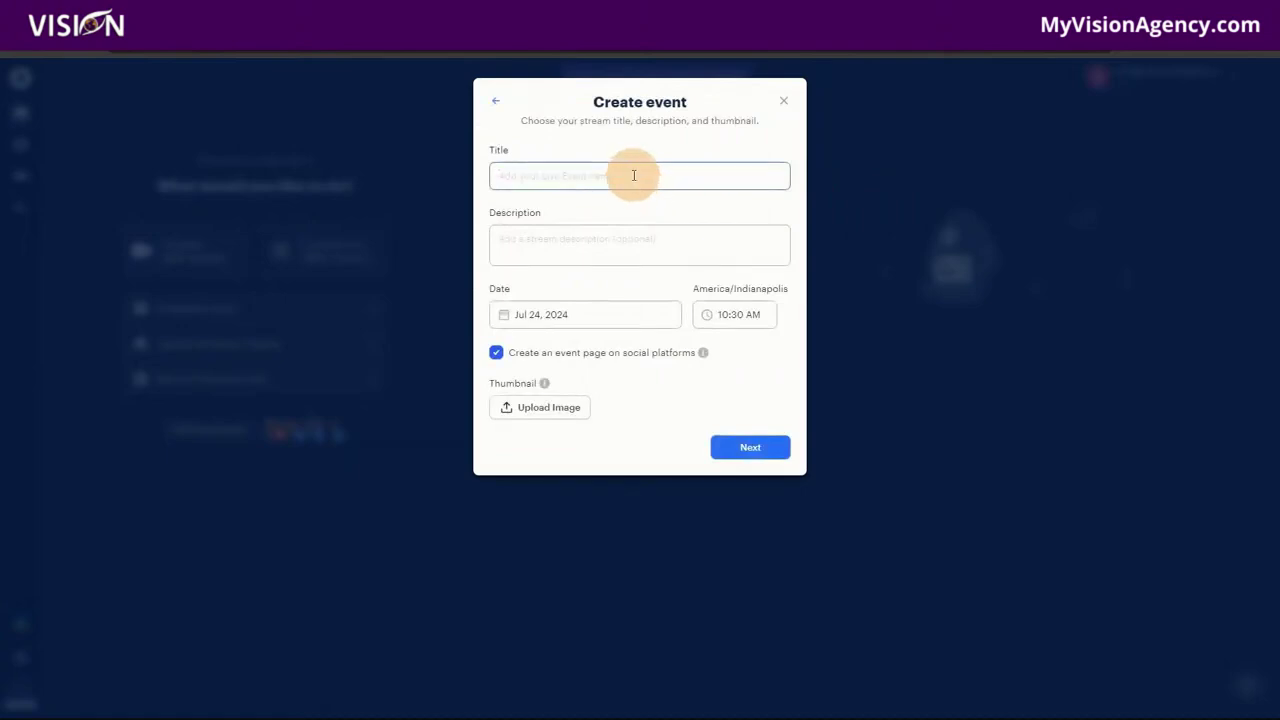
click(633, 175)
text(Stream)
key(BackSpace)
key(BackSpace)
key(BackSpace)
key(BackSpace)
key(BackSpace)
text(Live Stream to Multiple)
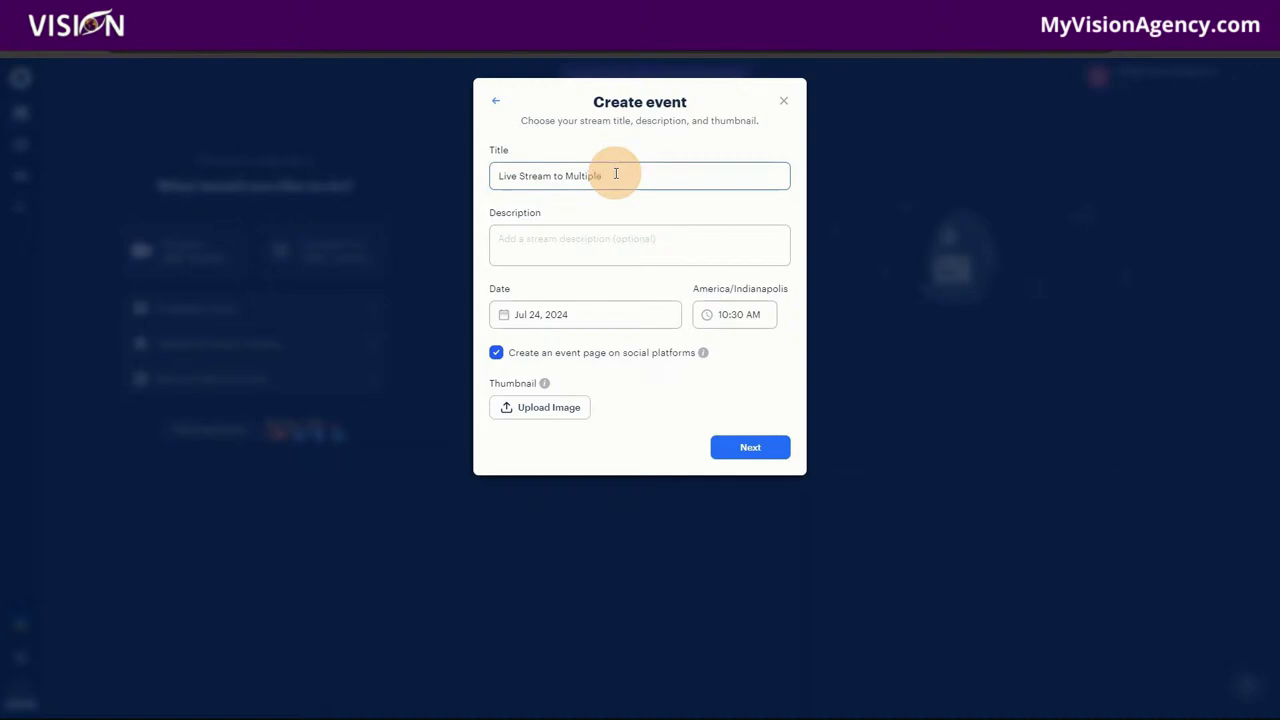
text( Social Media Channels)
click(628, 237)
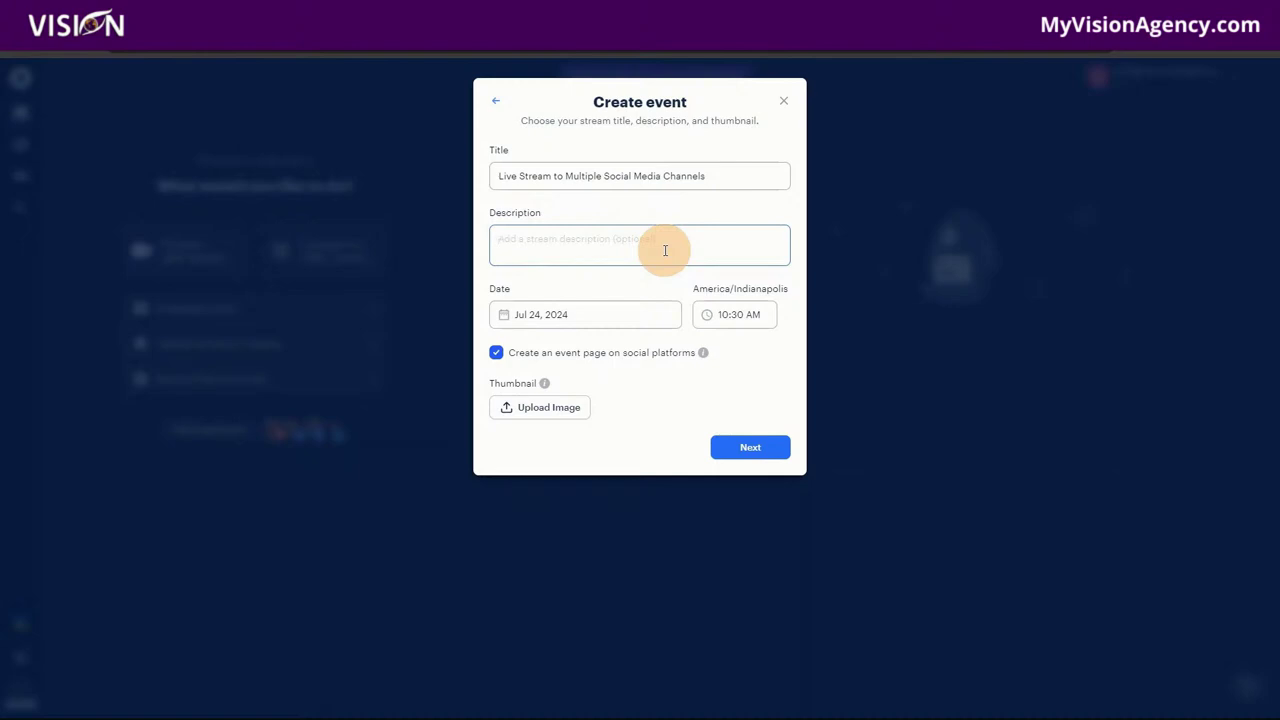
Step: Write the opening question about going live once a day to all social channels and gaining sales
text(What ifoyou could go live once a day and)
text(eam to all of your soc)
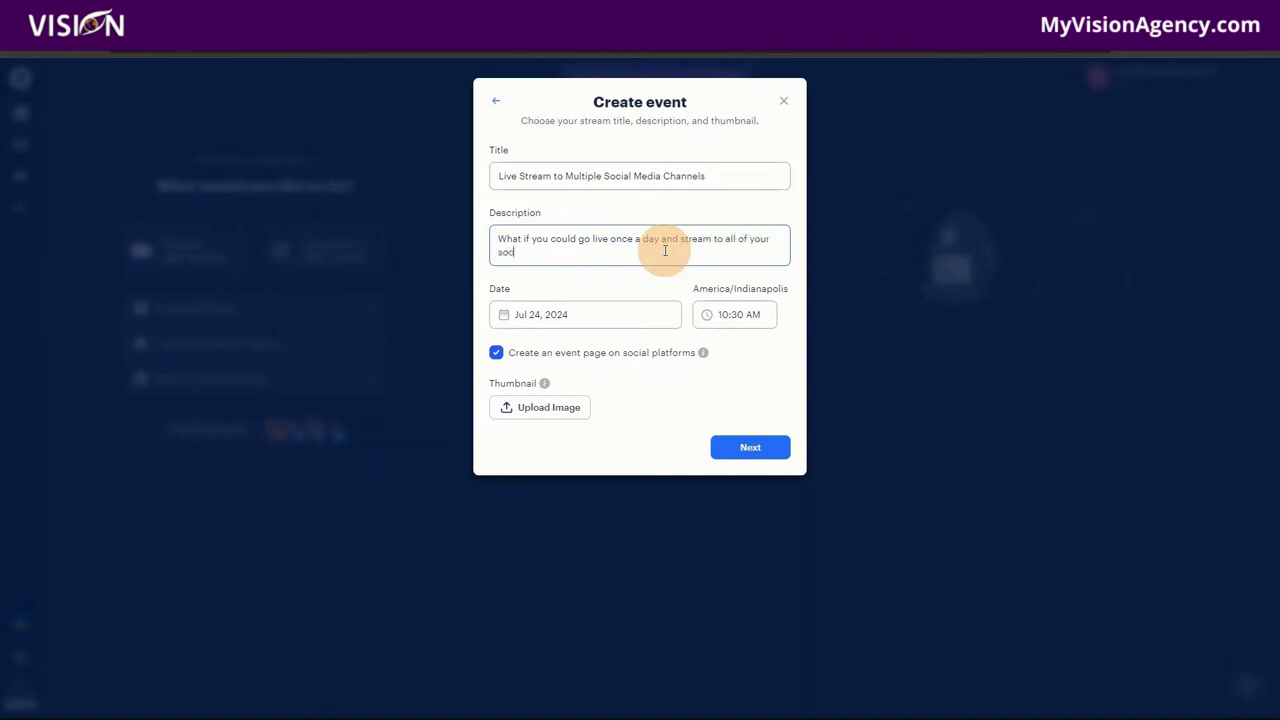
text(ial media channels at one time? How much time would that )
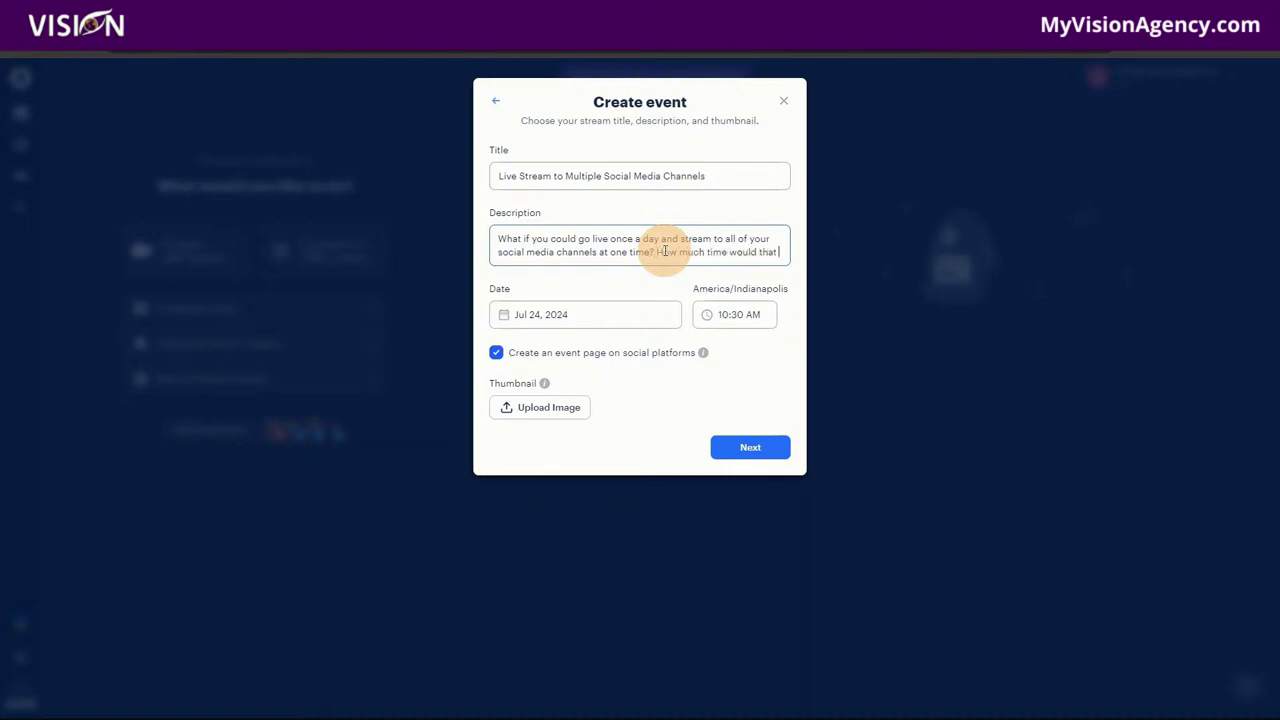
text(save you? How )
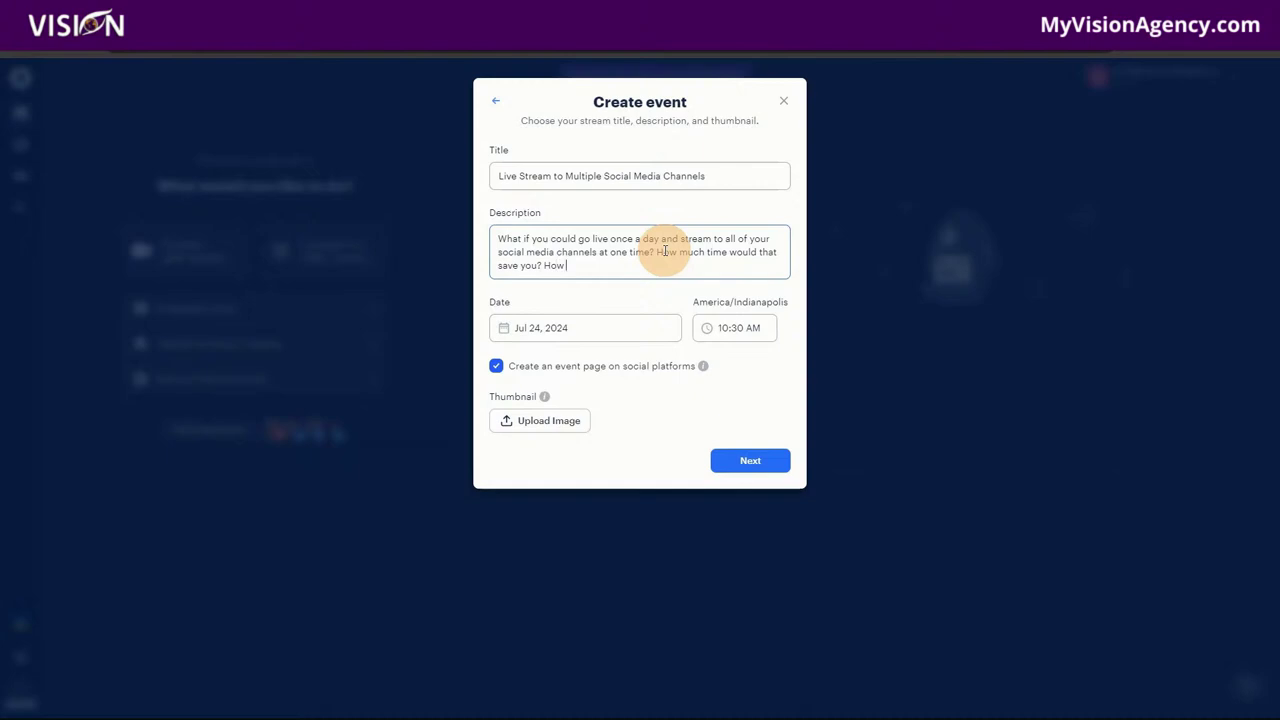
text(much)
key(BackSpace)
key(BackSpace)
text(any more sales do you think you could)
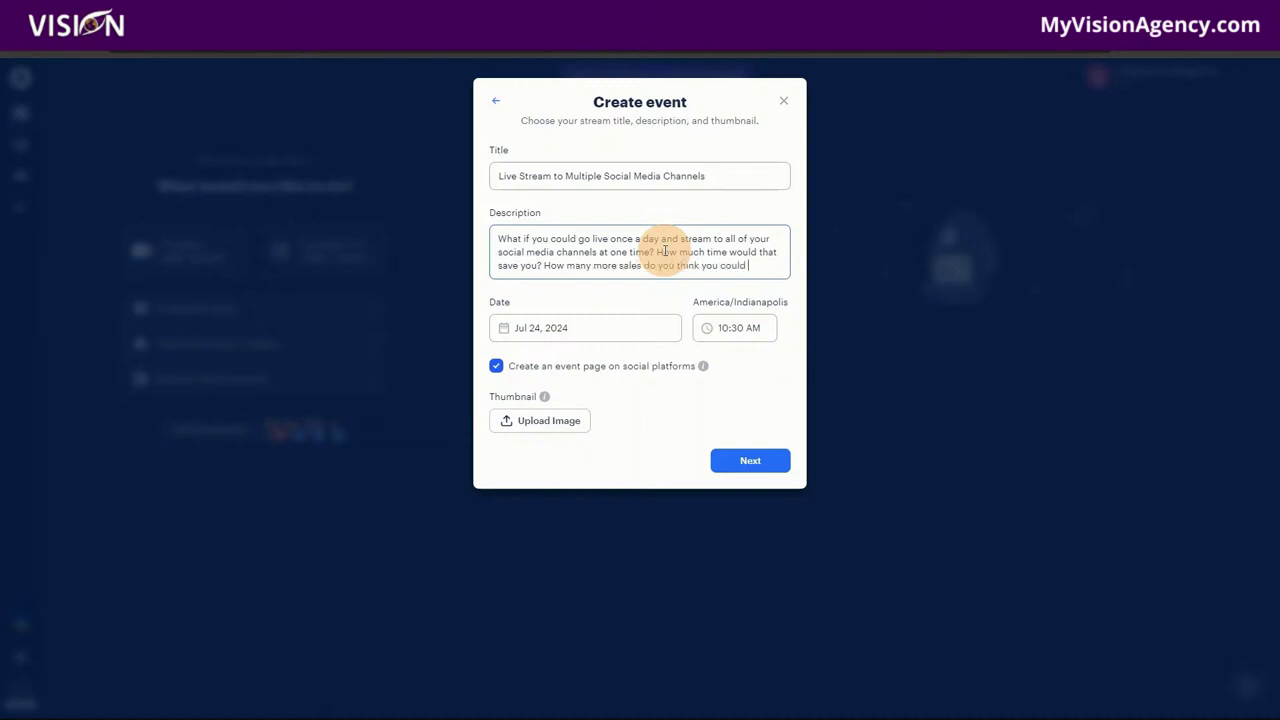
text( accuire?)
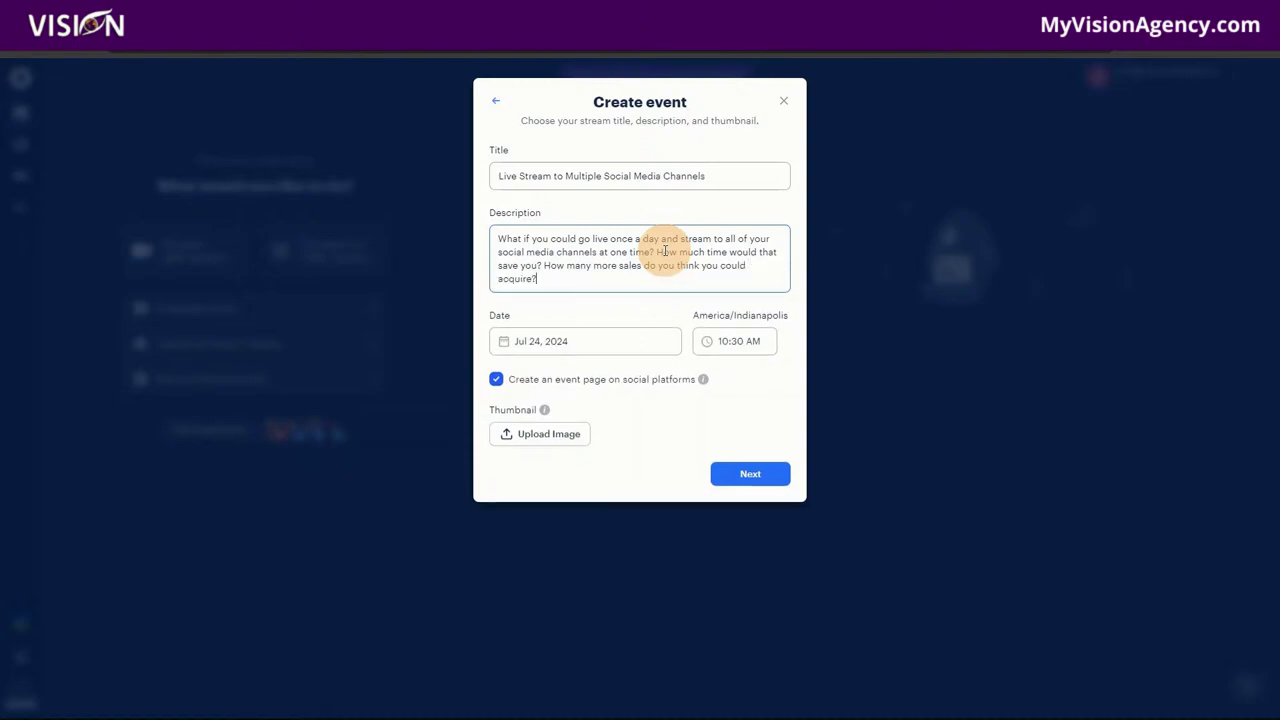
Step: Add paragraphs 'Today, I am going to show you how to do exactly this!' and an account-creation invitation
key(Return)
key(Return)
text(Today, I am)
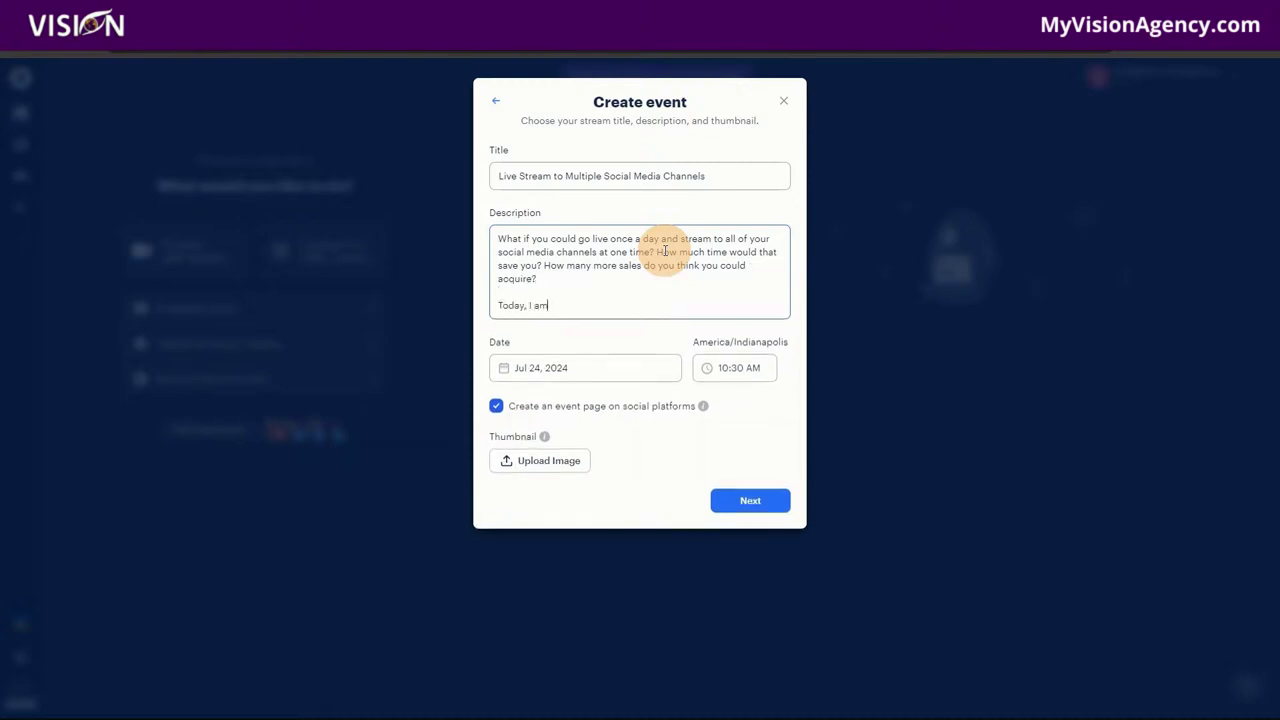
text( going to show you how to do exactly this)
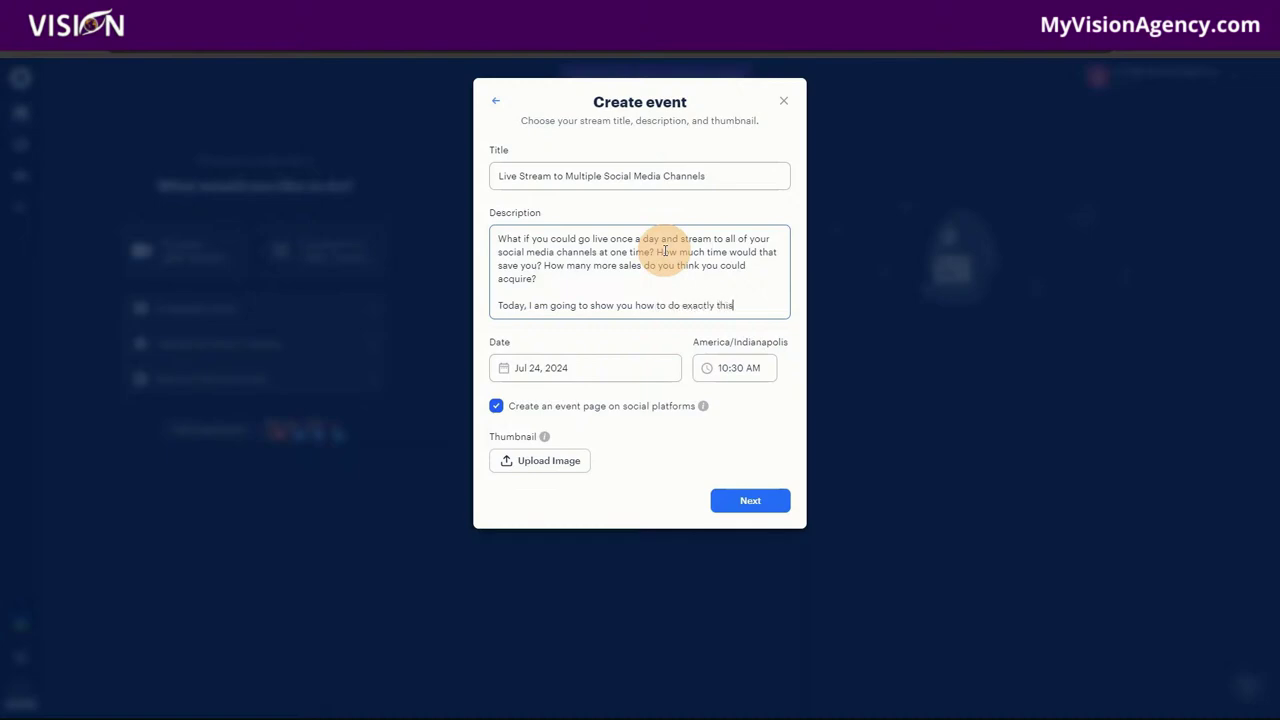
text(!)
key(Return)
key(Return)
text(If you would )
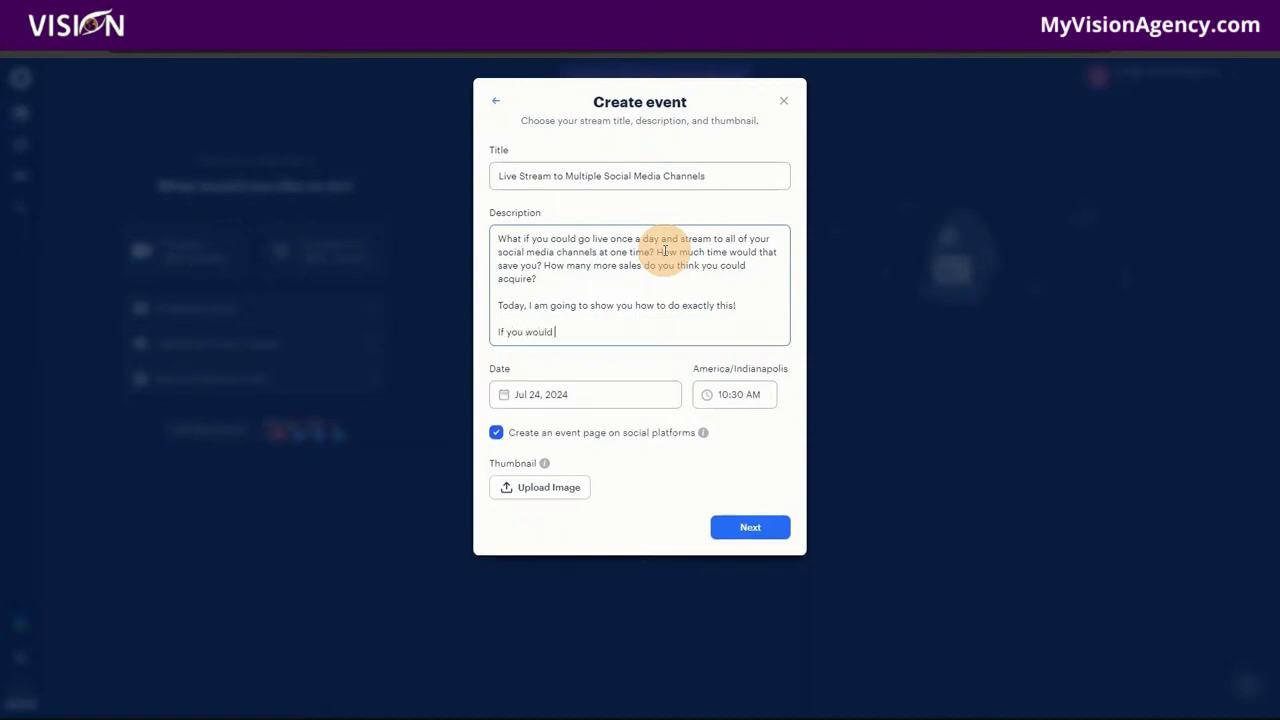
text(like to create an account of this software)
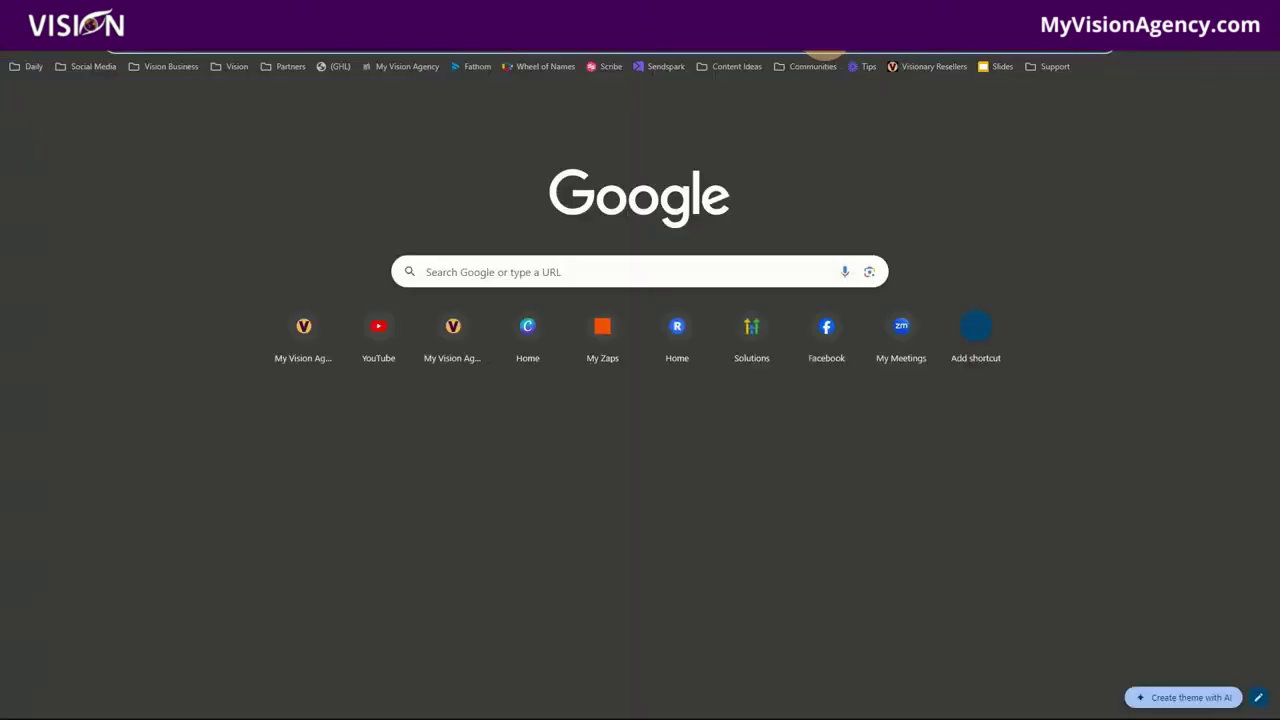
key(ctrl+l)
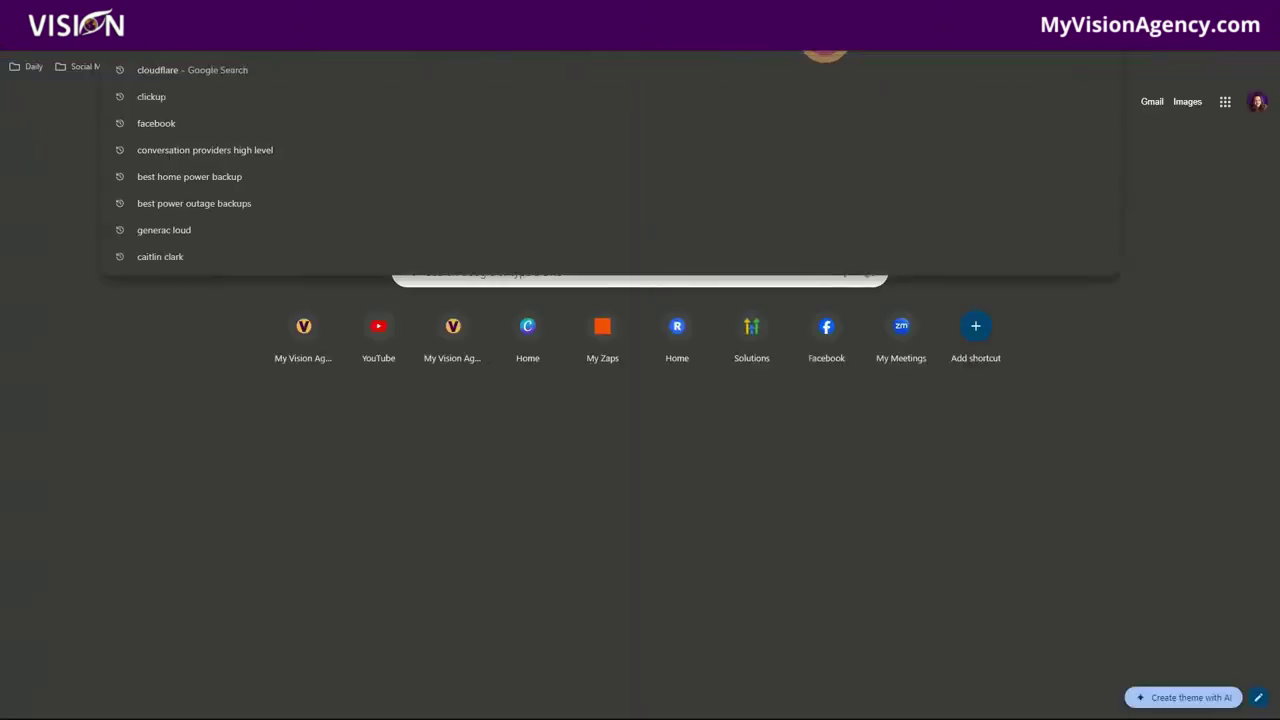
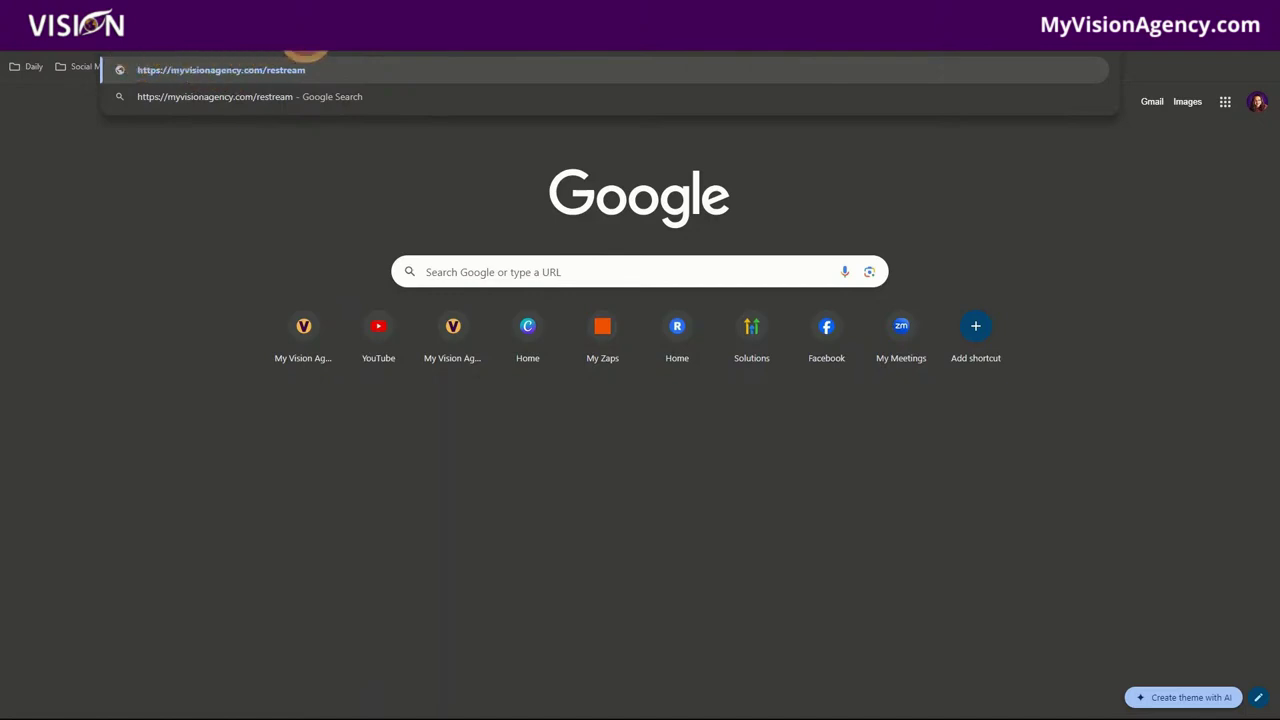
key(Return)
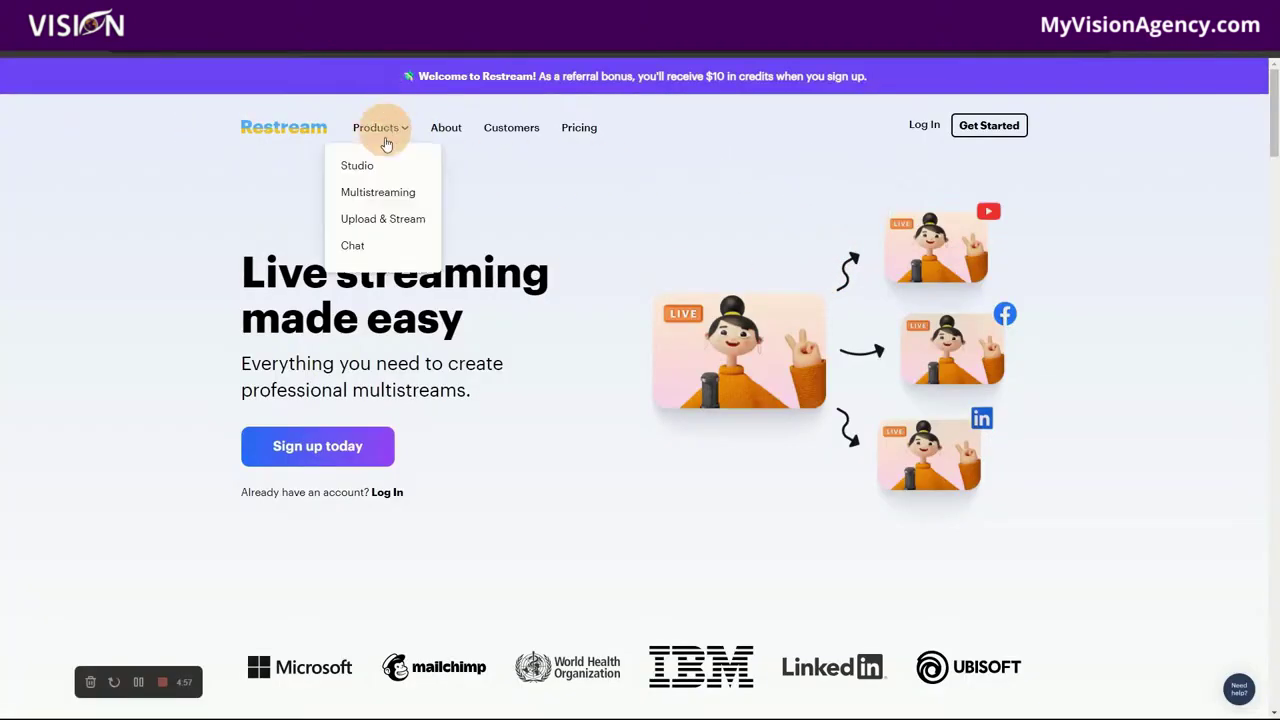
Step: Scroll down the Restream site to the pricing plans and back up again
scroll(631, 471, down, 1)
scroll(631, 471, down, 8)
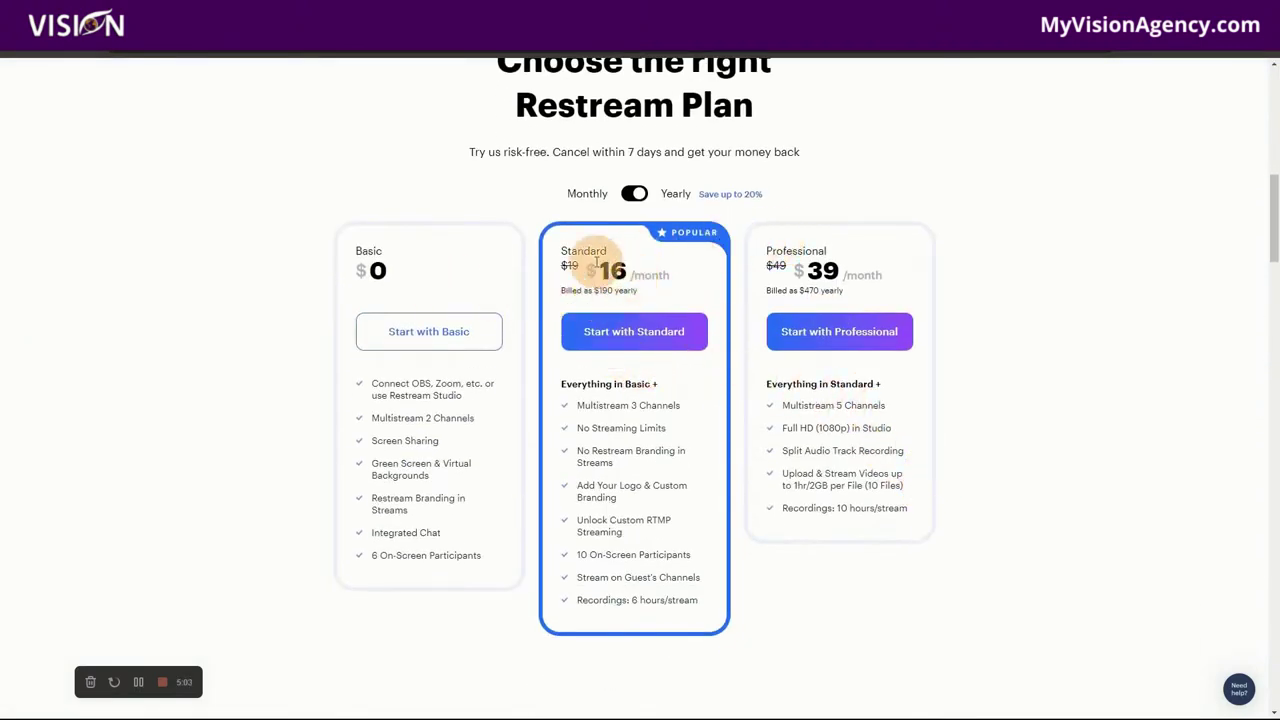
scroll(1020, 420, up, 5)
scroll(1020, 430, up, 4)
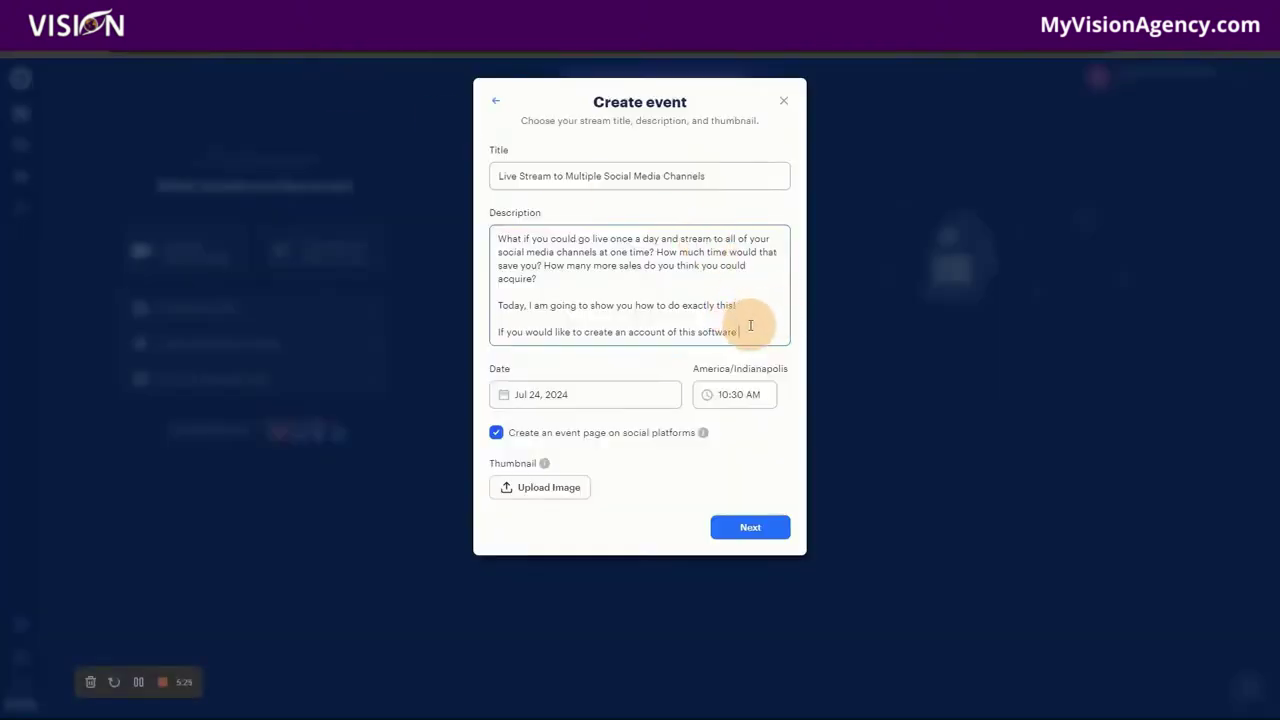
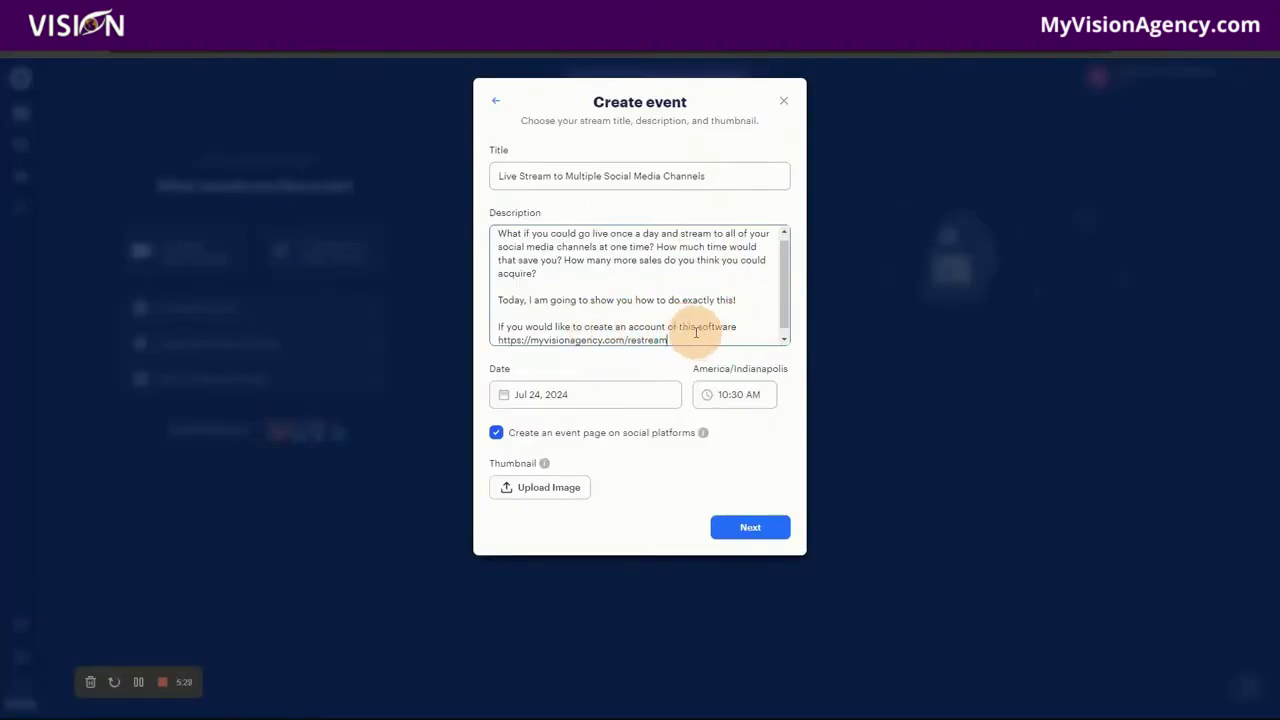
key(Return)
key(Return)
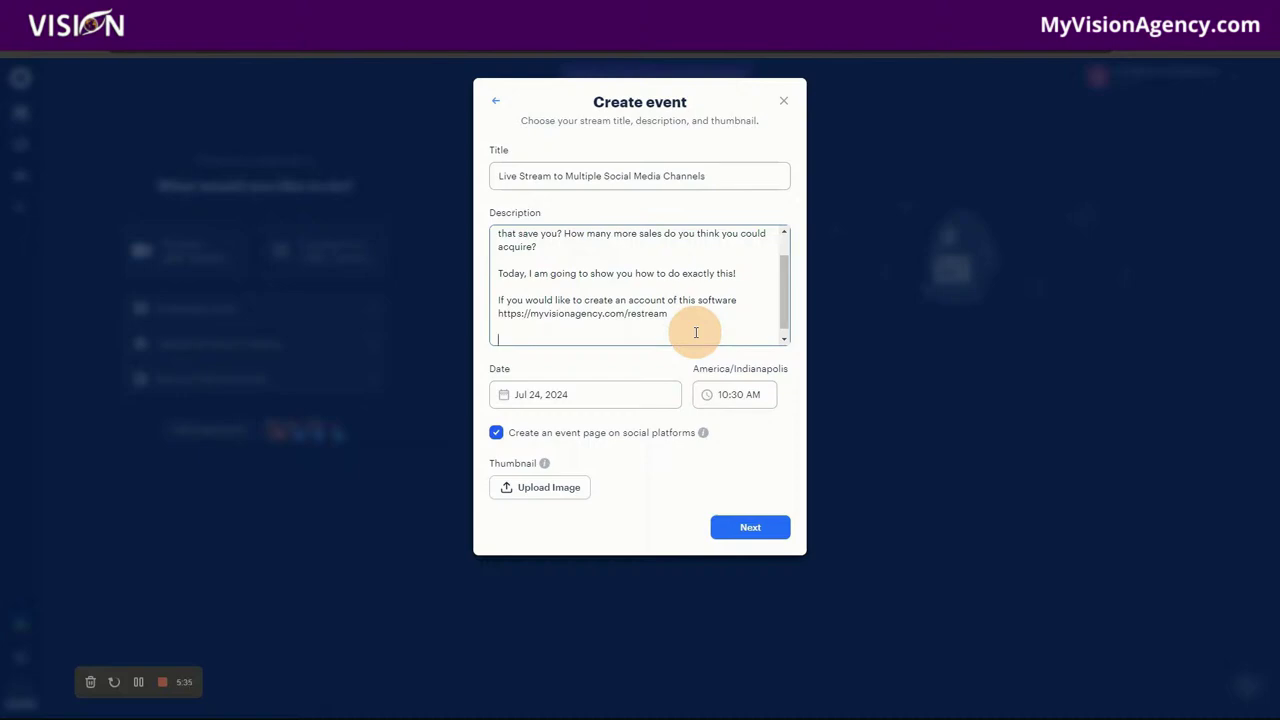
text(If you are interested in)
text(discovering how to earn)
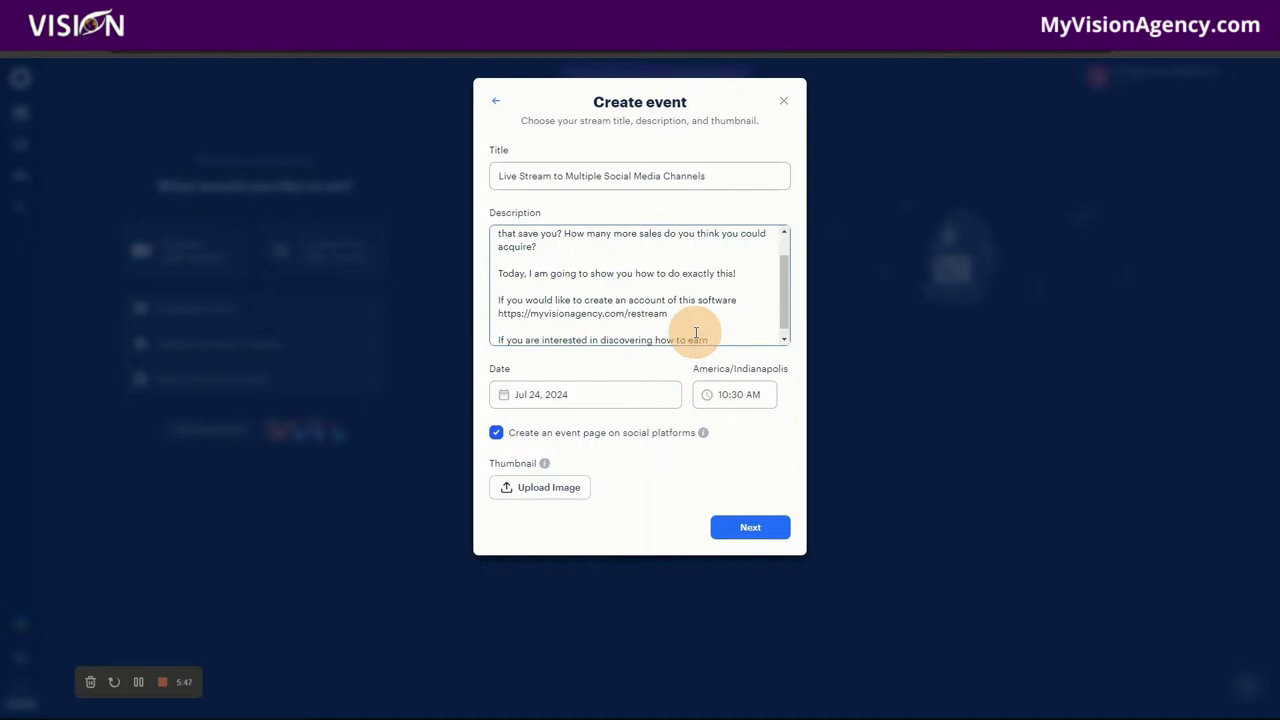
text( recurring income)
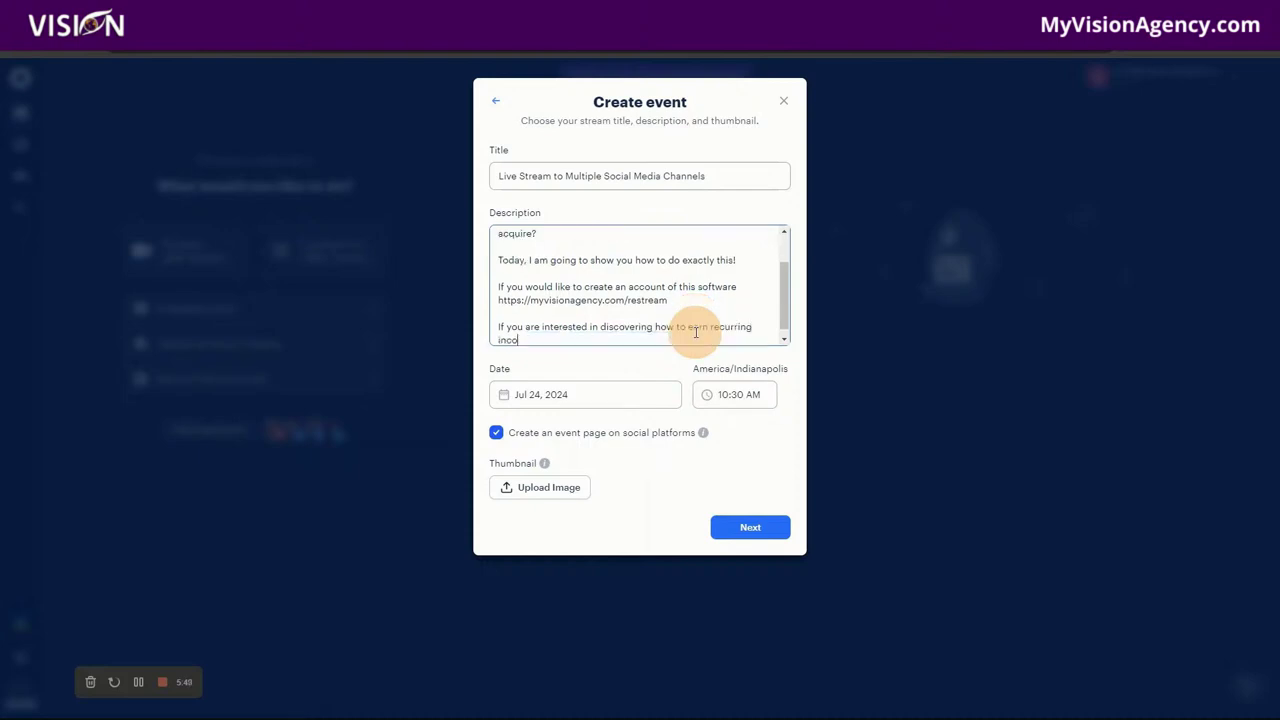
key(BackSpace)
key(BackSpace)
key(BackSpace)
key(BackSpace)
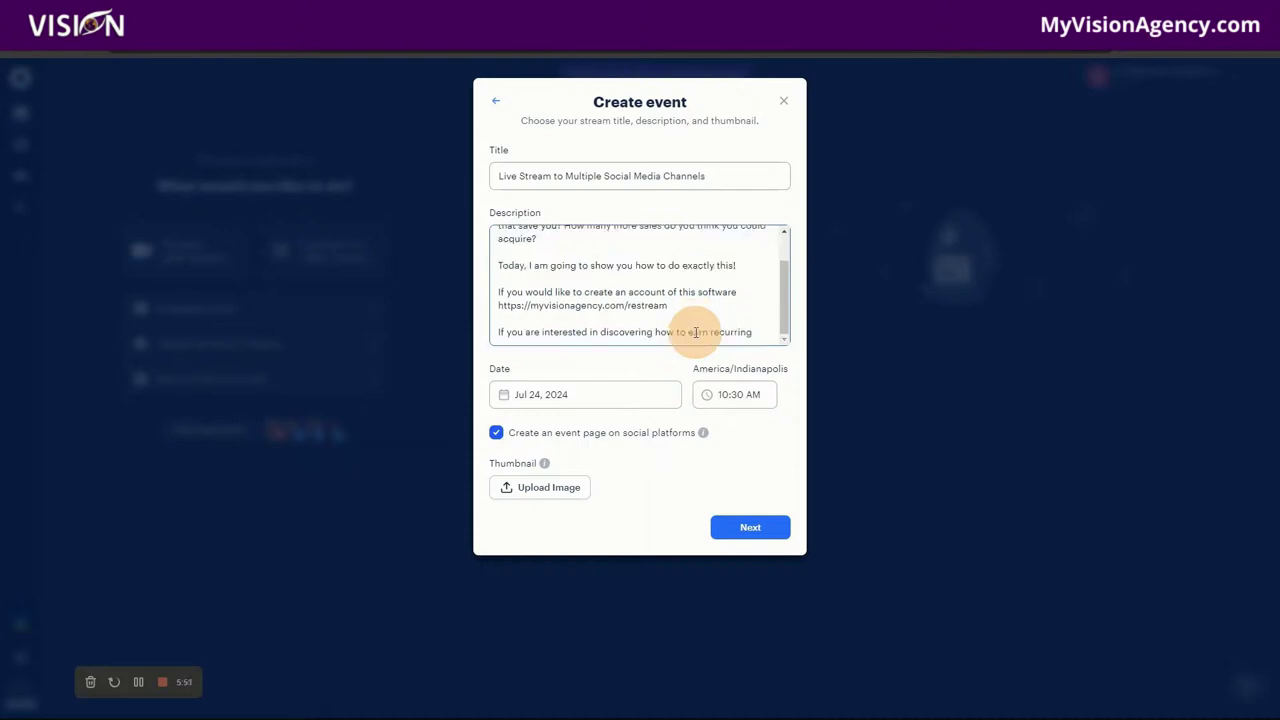
text(passive inconme as)
key(BackSpace)
key(BackSpace)
key(BackSpace)
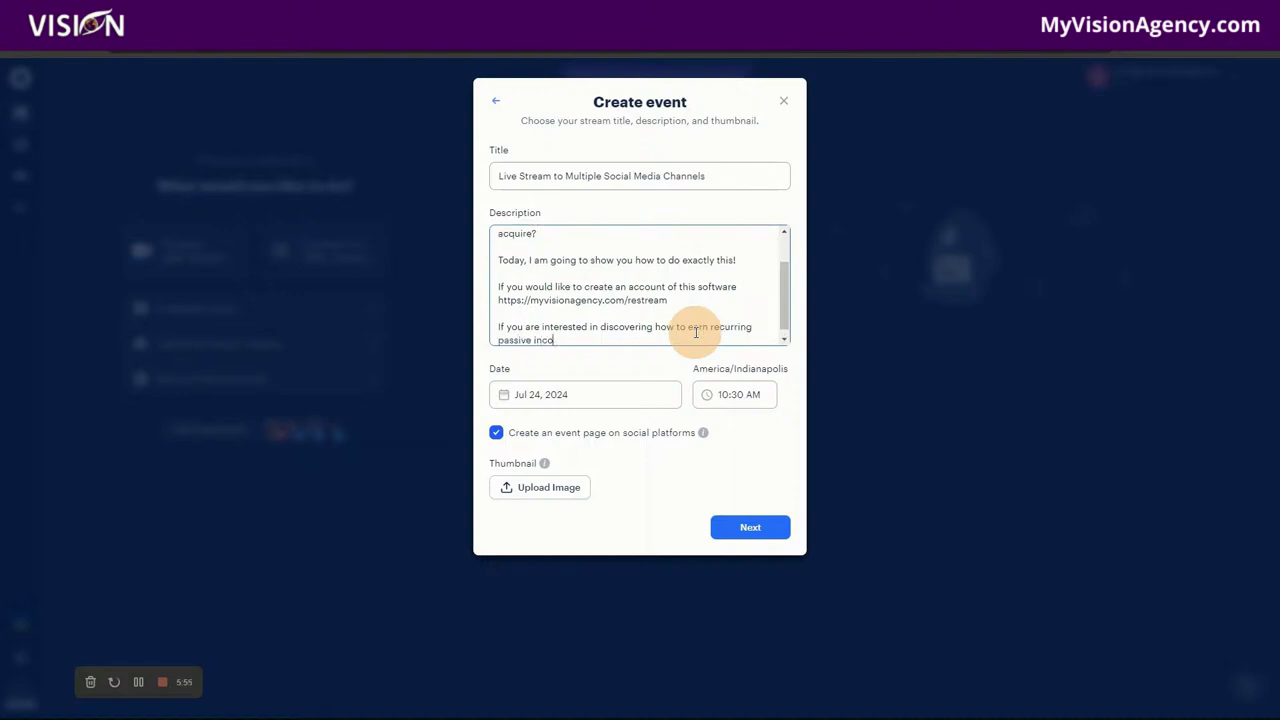
text(me as a software reseller, join our coaching progfr)
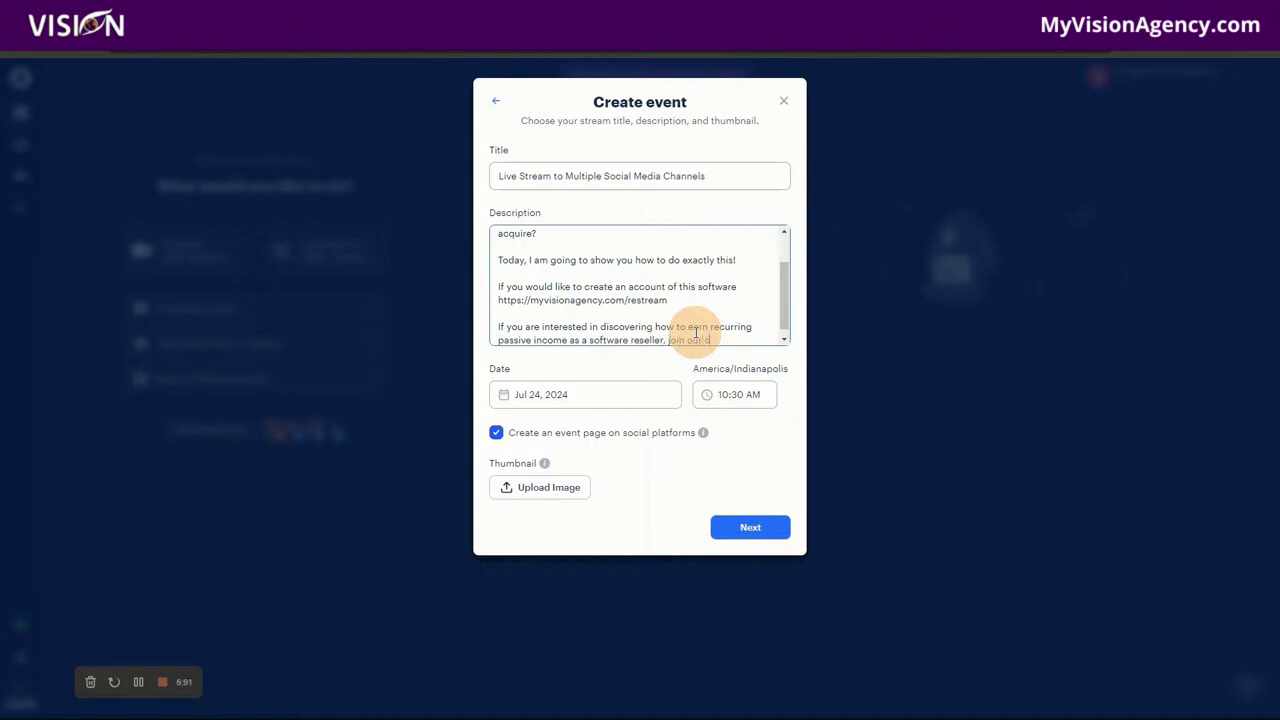
text(a)
key(BackSpace)
key(BackSpace)
key(BackSpace)
text(ram at https://myvisionagency.com)
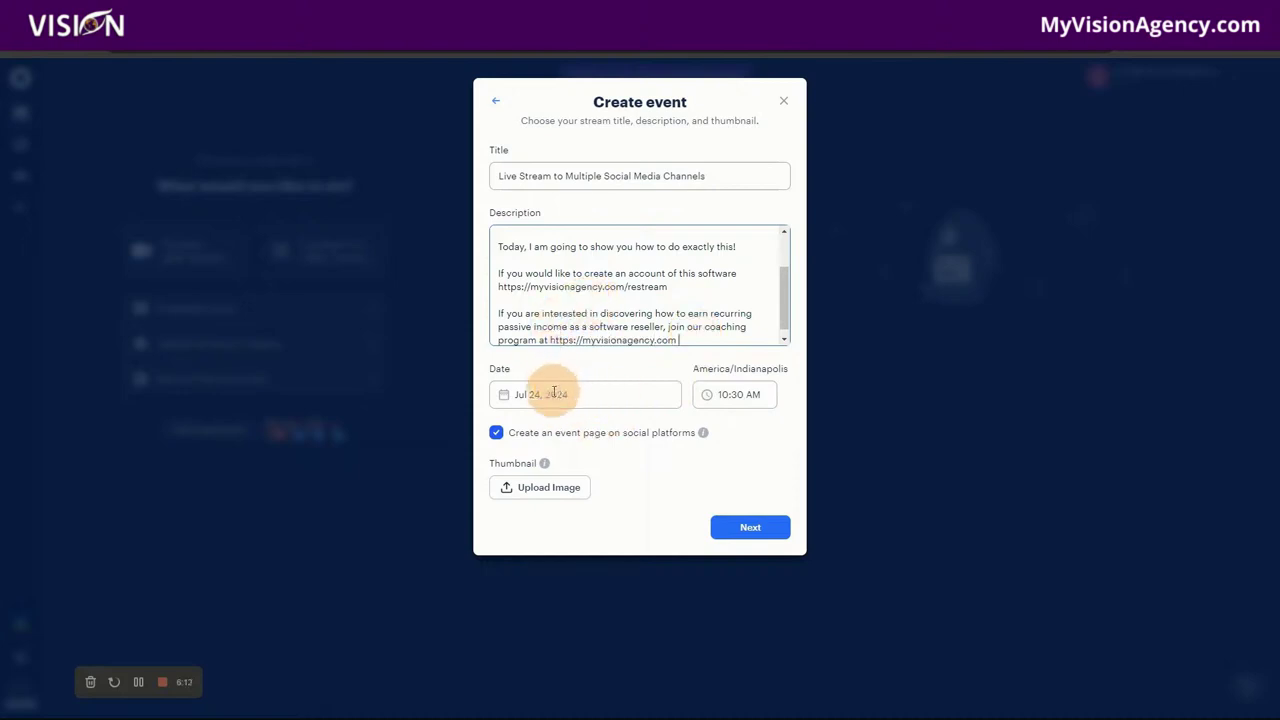
Step: Set the event start time to 02:00 PM, then switch to the Canva tab
click(741, 397)
scroll(737, 495, down, 5)
click(740, 462)
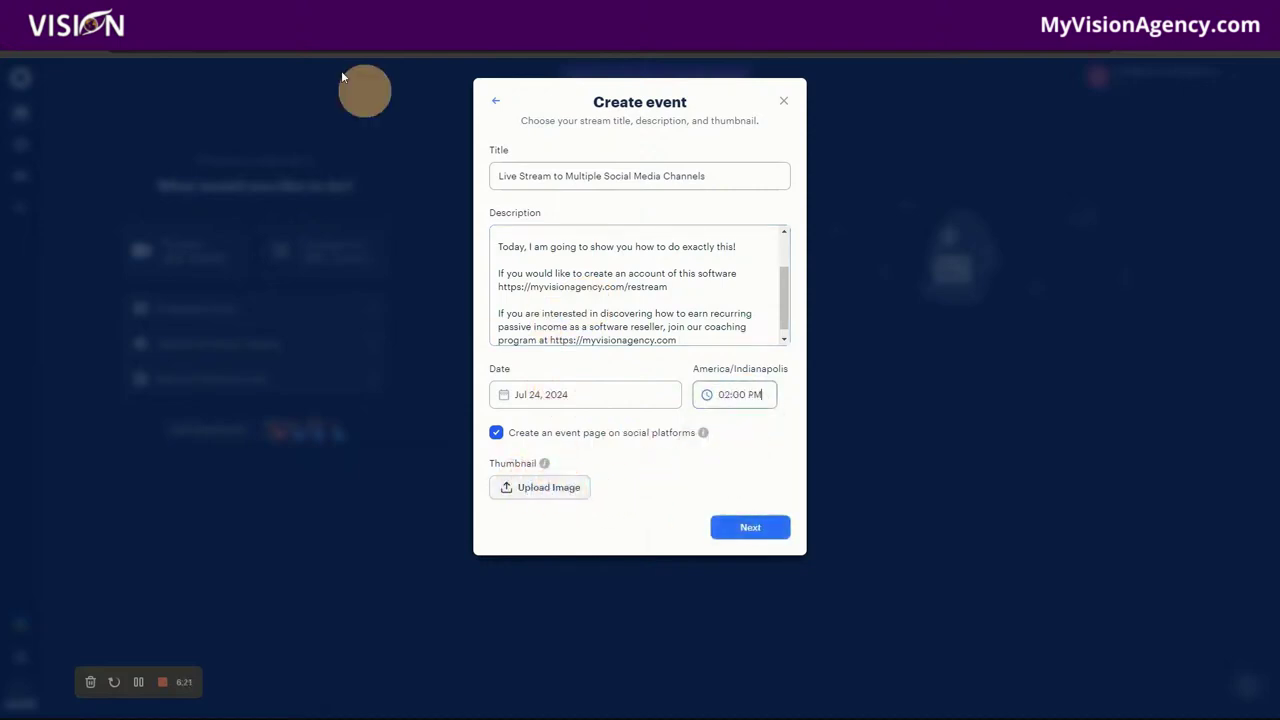
click(270, 12)
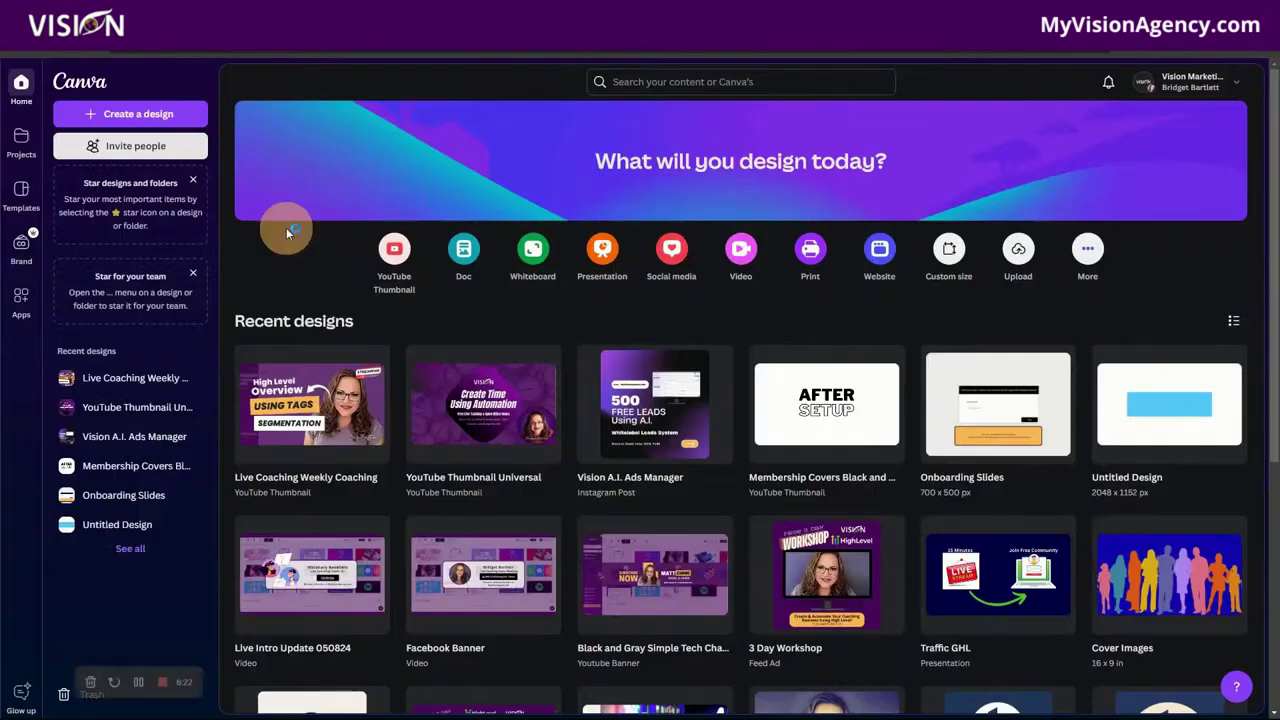
Step: Open the Live Coaching Weekly Coaching design from Canva's Recent designs
click(302, 362)
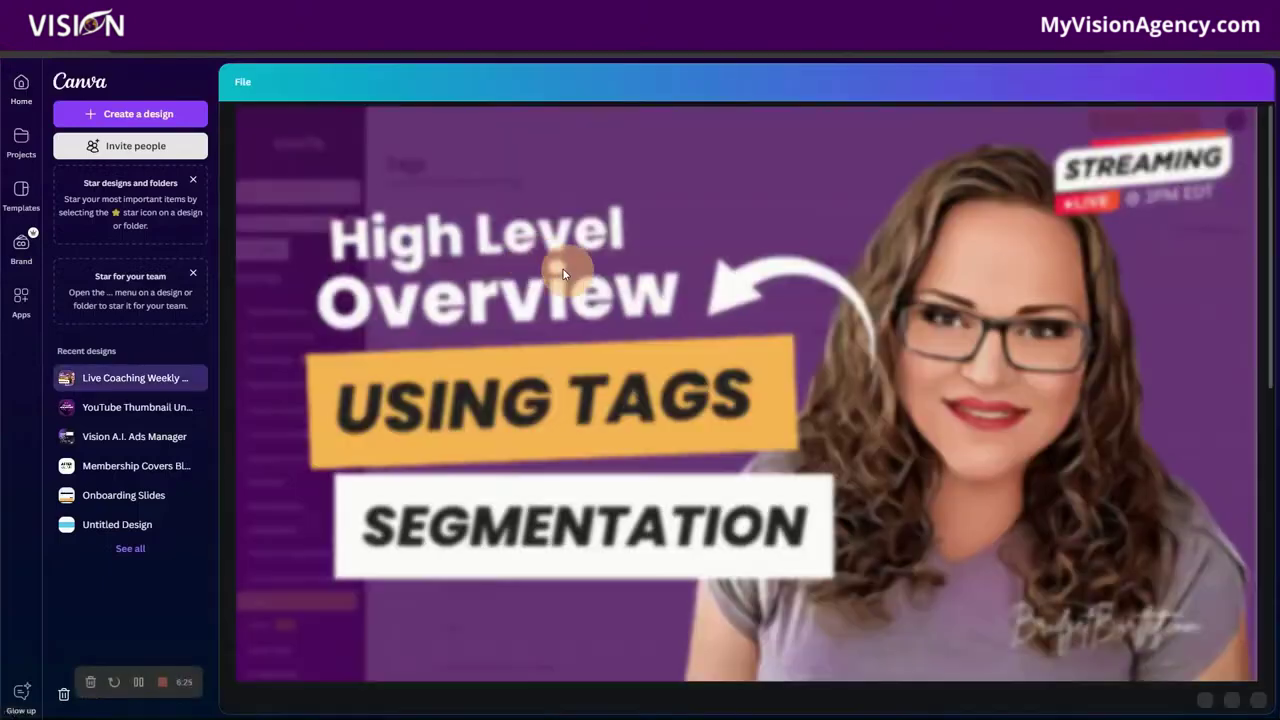
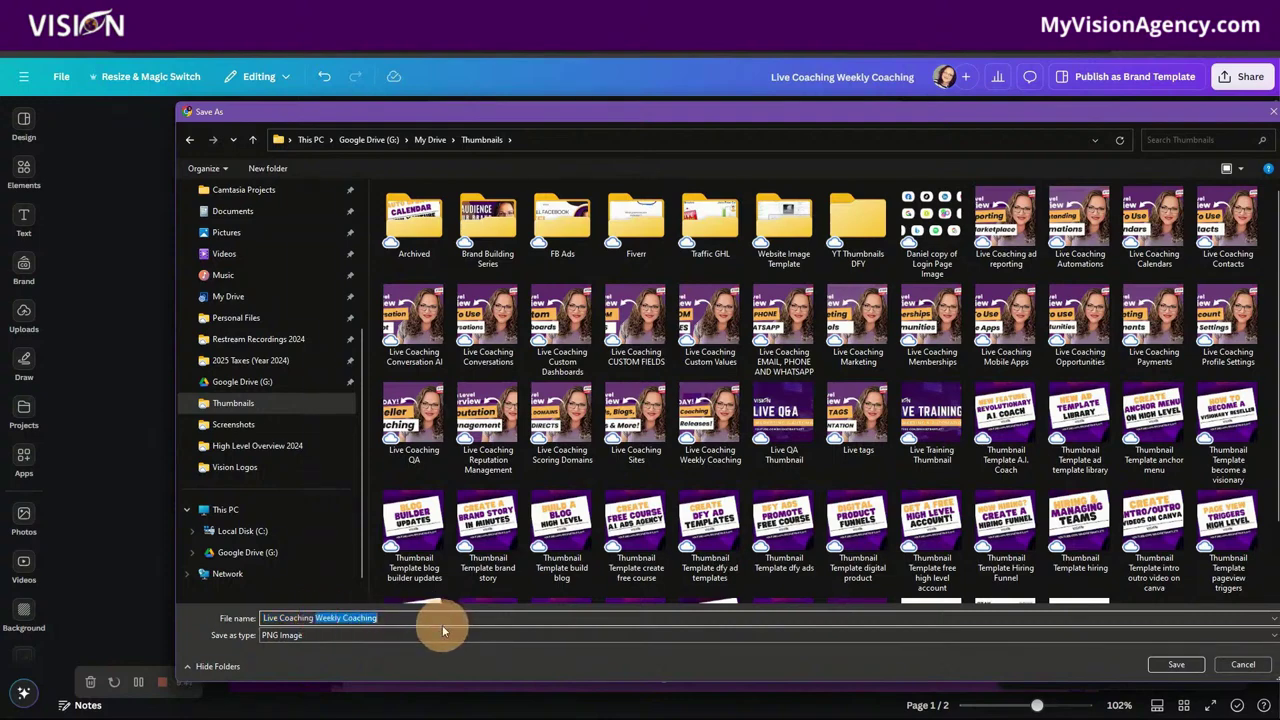
Step: Name the PNG download 'Live Coaching restream' in the Thumbnails folder
text(restream)
Step: Save the PNG, then upload Live Coaching restream as the event thumbnail and crop it
click(1174, 664)
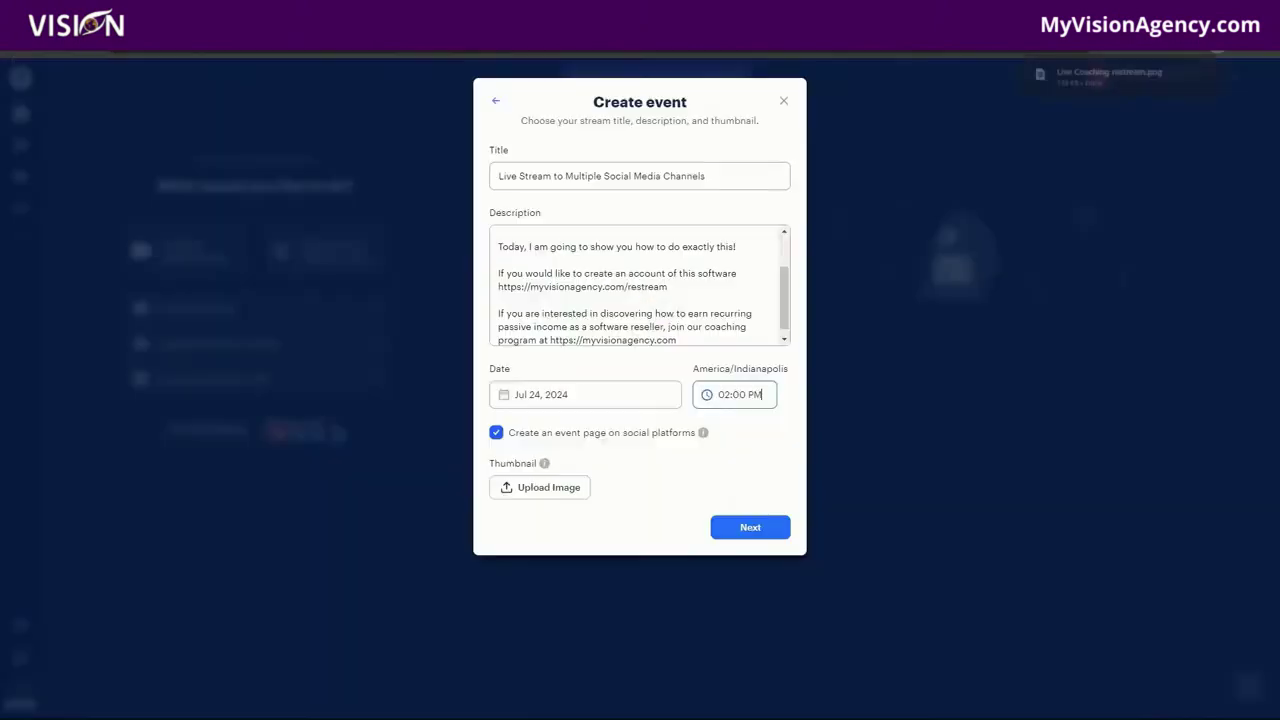
click(539, 494)
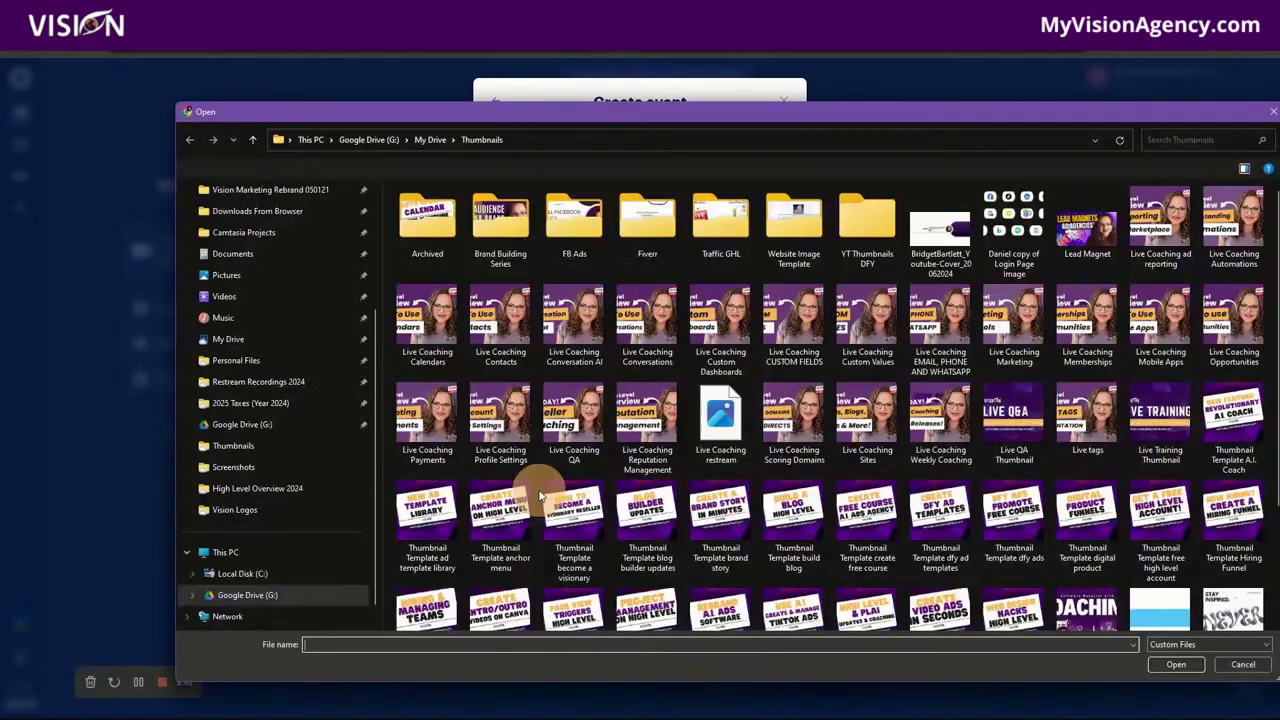
click(236, 455)
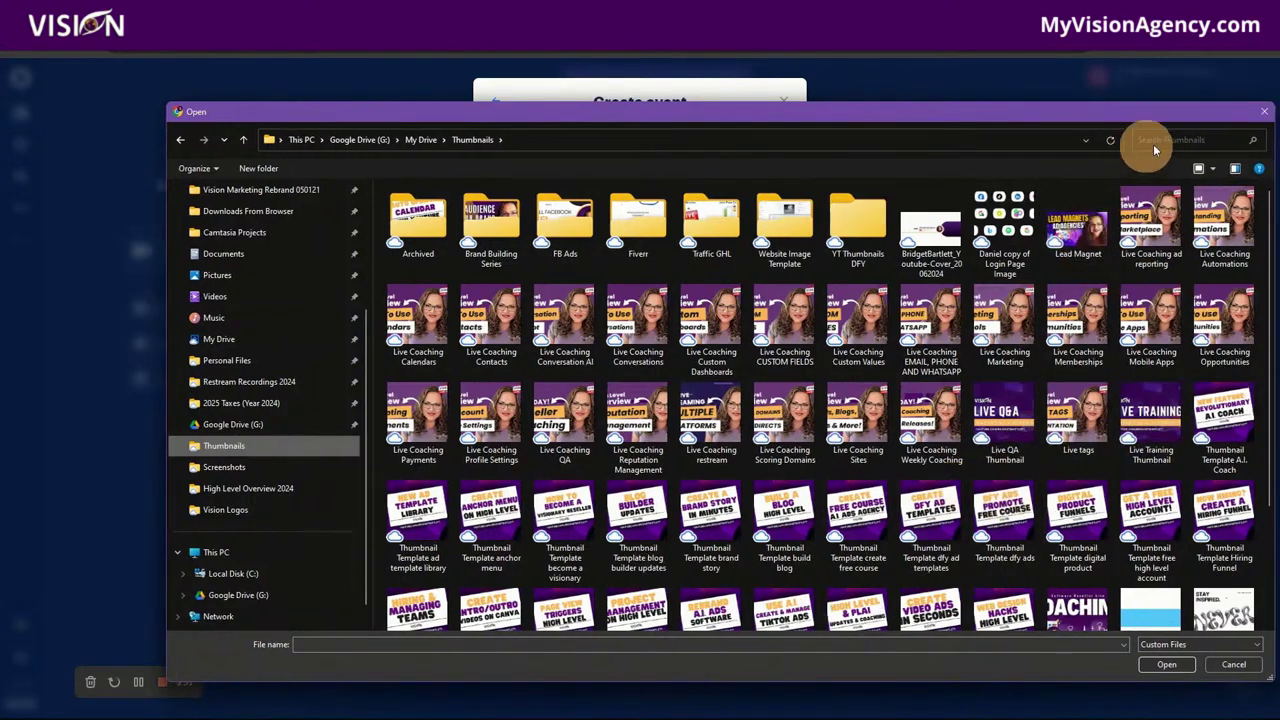
click(1183, 140)
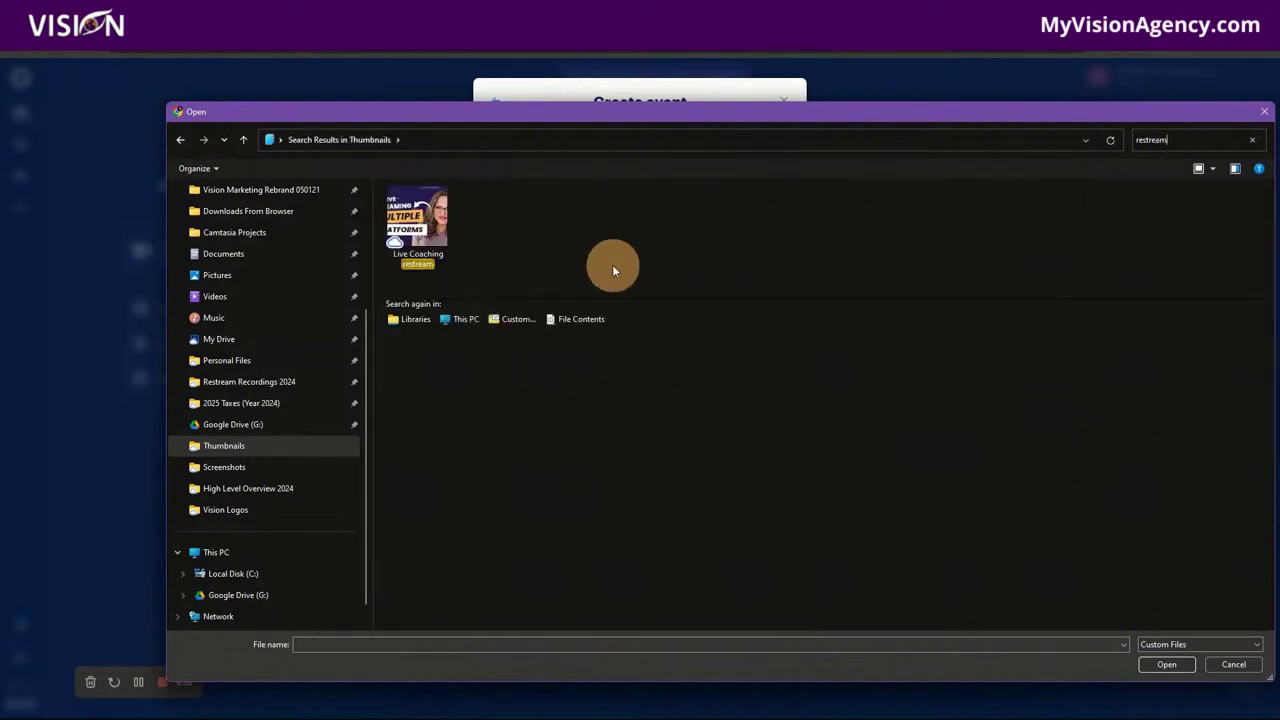
click(418, 220)
click(1166, 664)
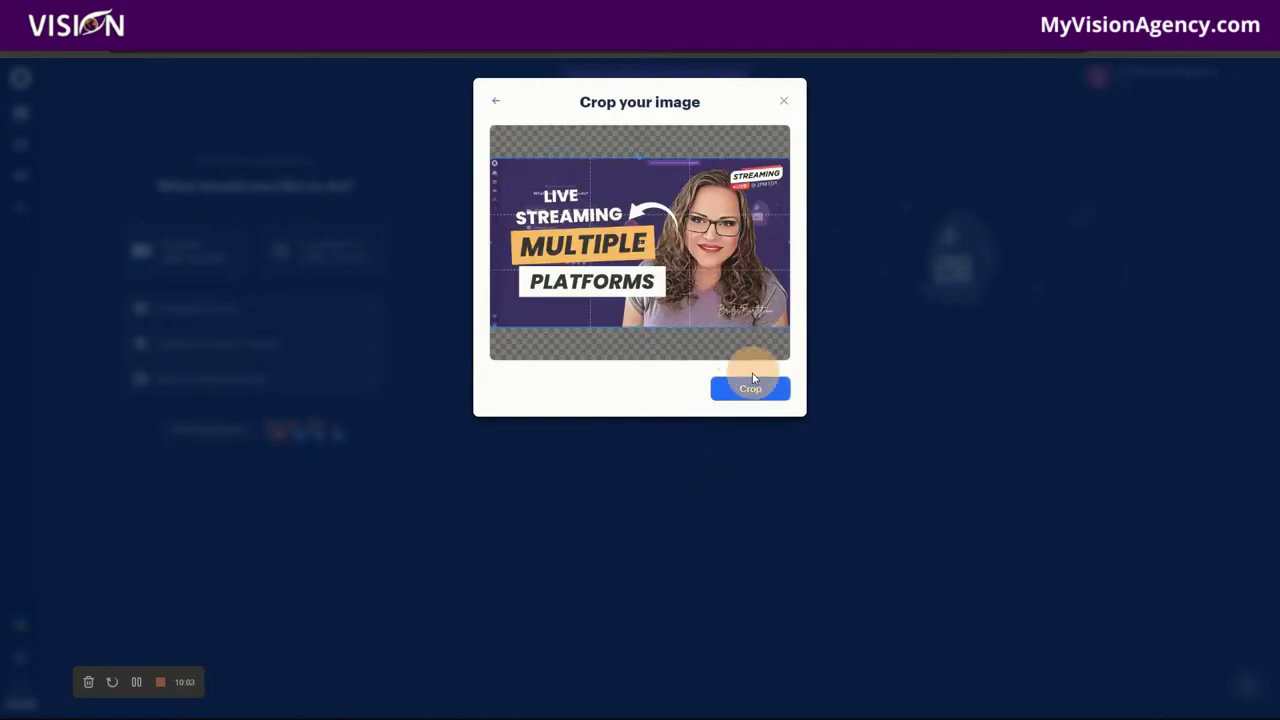
click(748, 396)
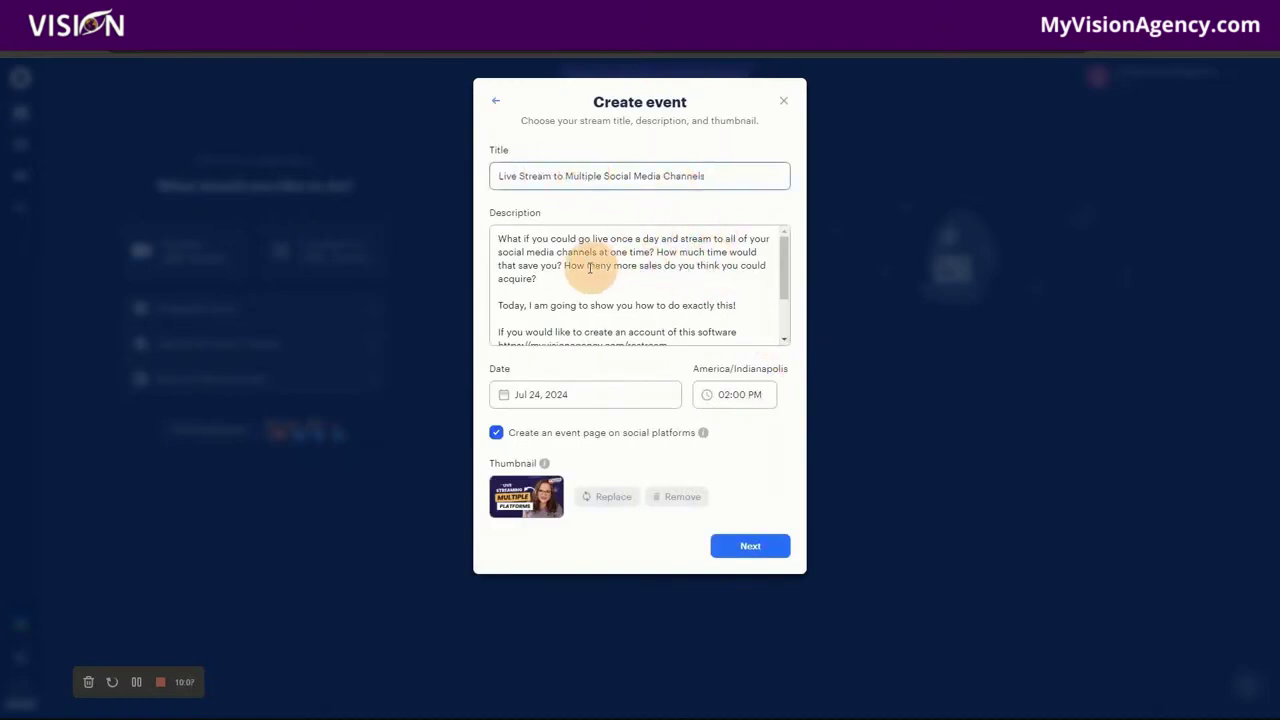
Step: Select the event description, advance to destinations, and turn all four channels on
scroll(678, 312, down, 3)
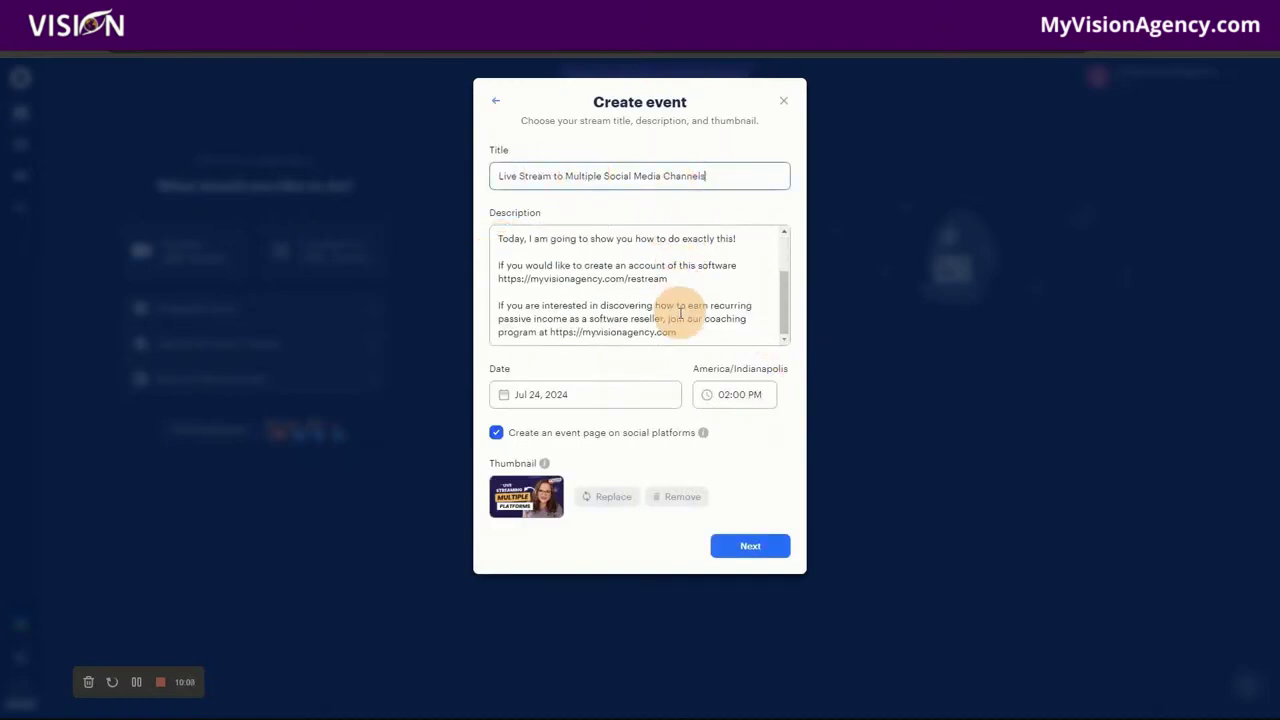
scroll(680, 313, up, 5)
drag(500, 236, 781, 368)
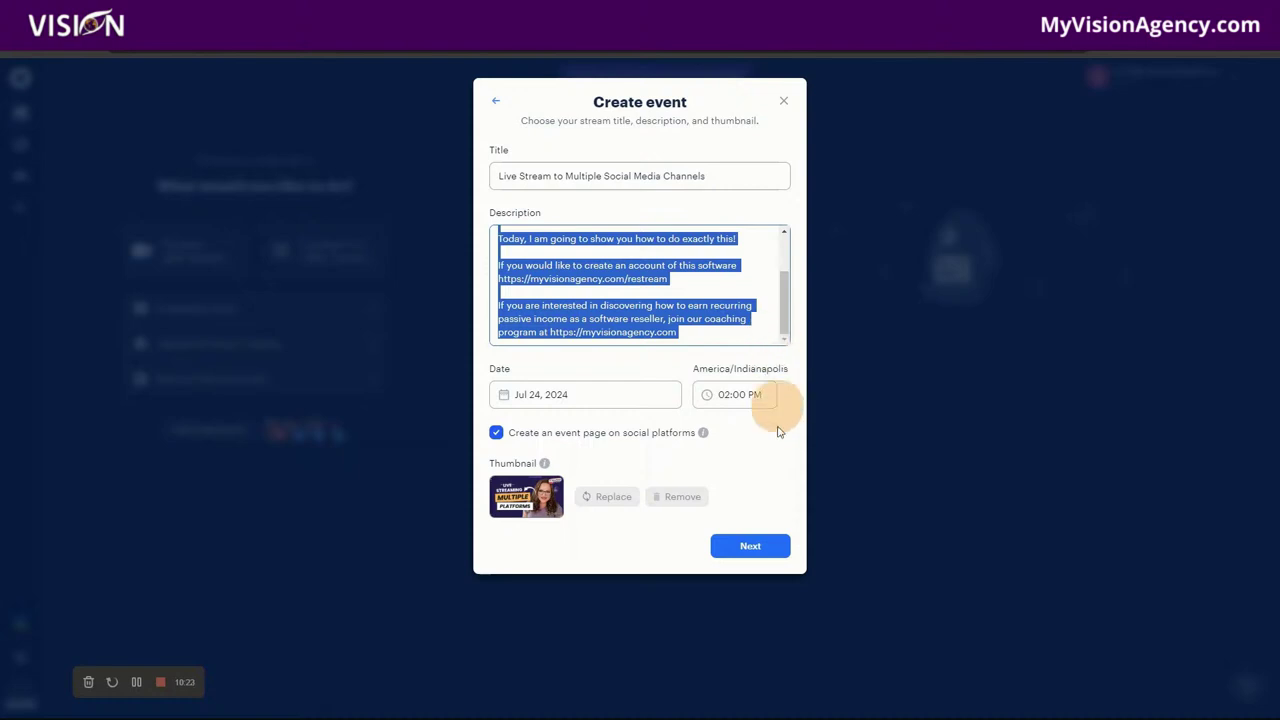
click(749, 545)
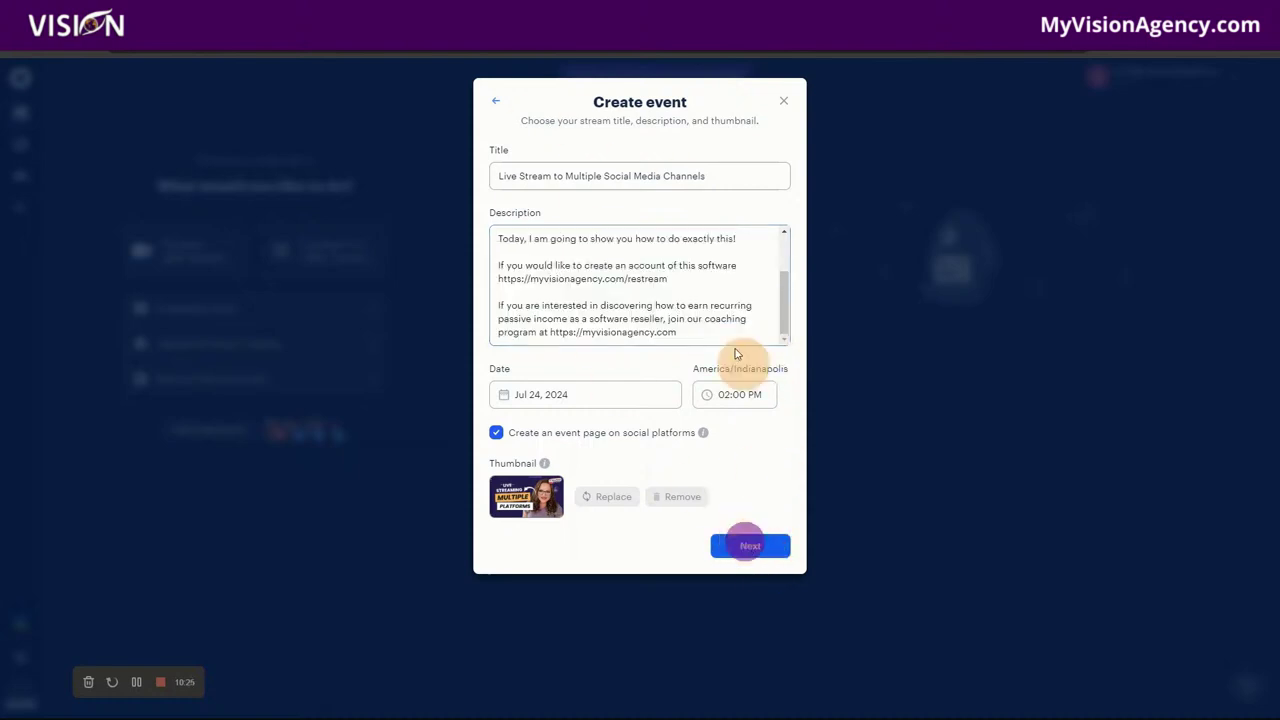
click(780, 148)
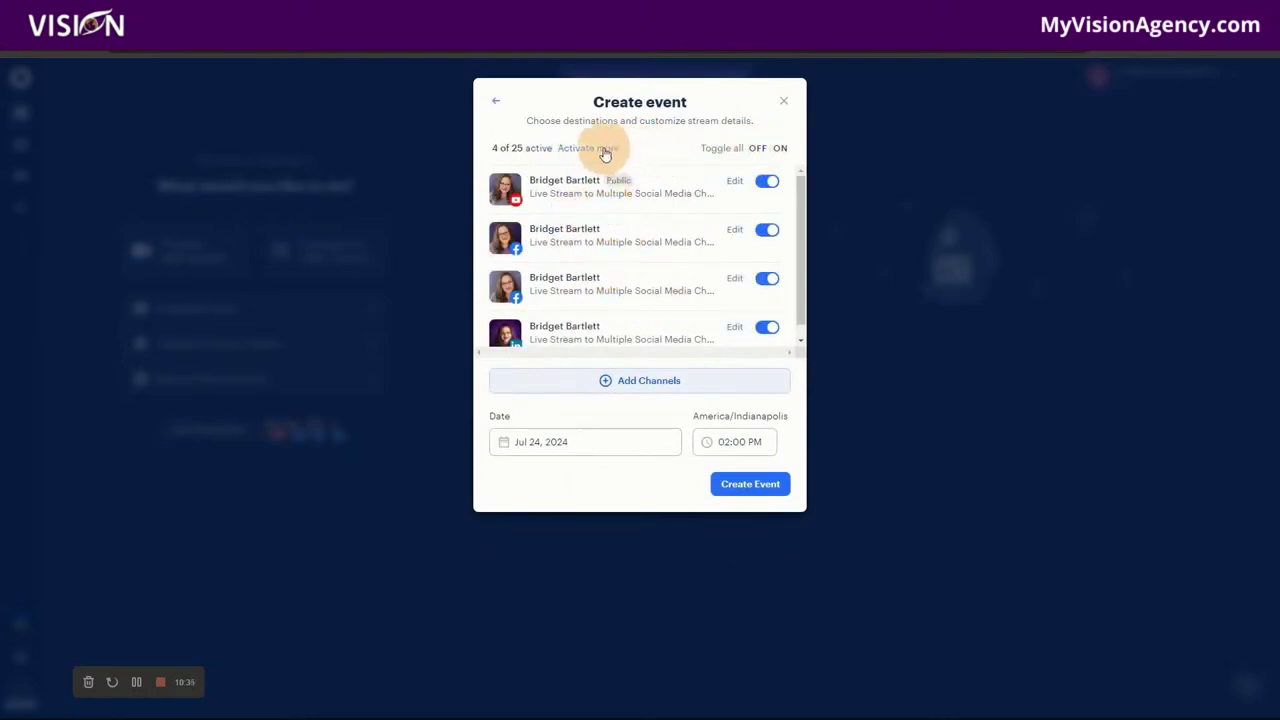
Step: Browse the Platforms list without adding a channel, then return to the event's channels
click(633, 389)
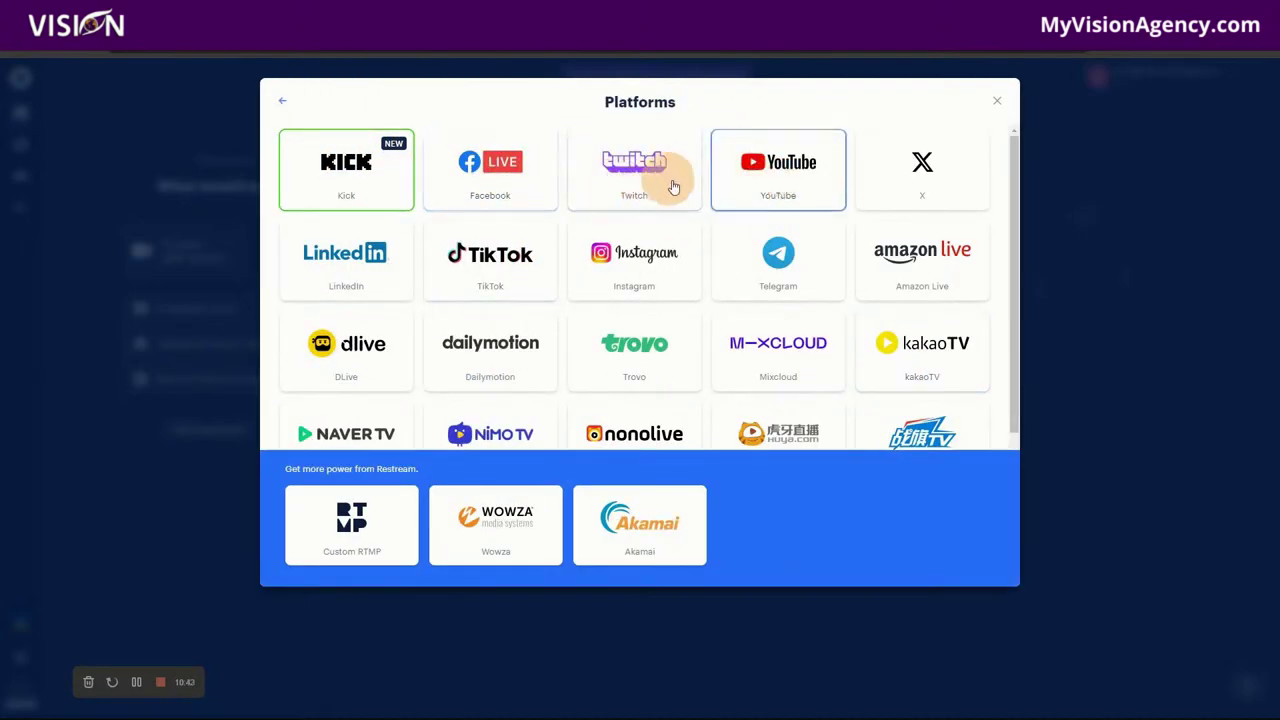
scroll(929, 351, down, 3)
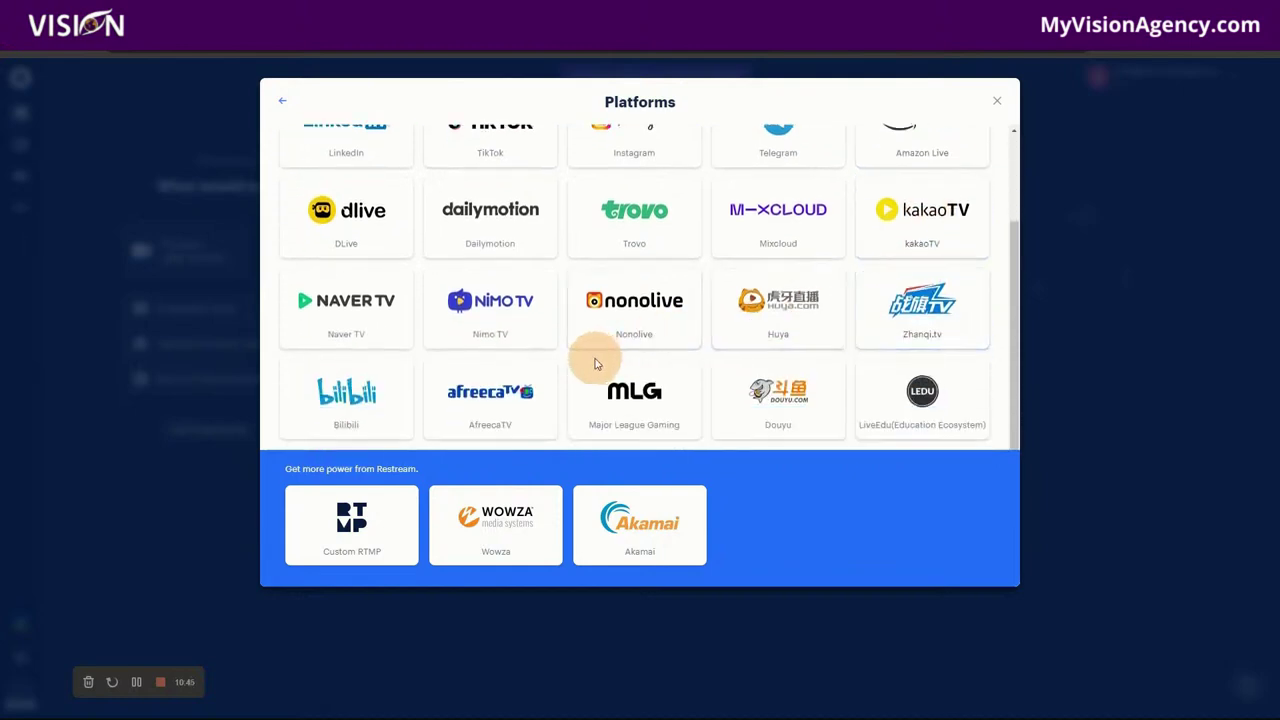
click(998, 104)
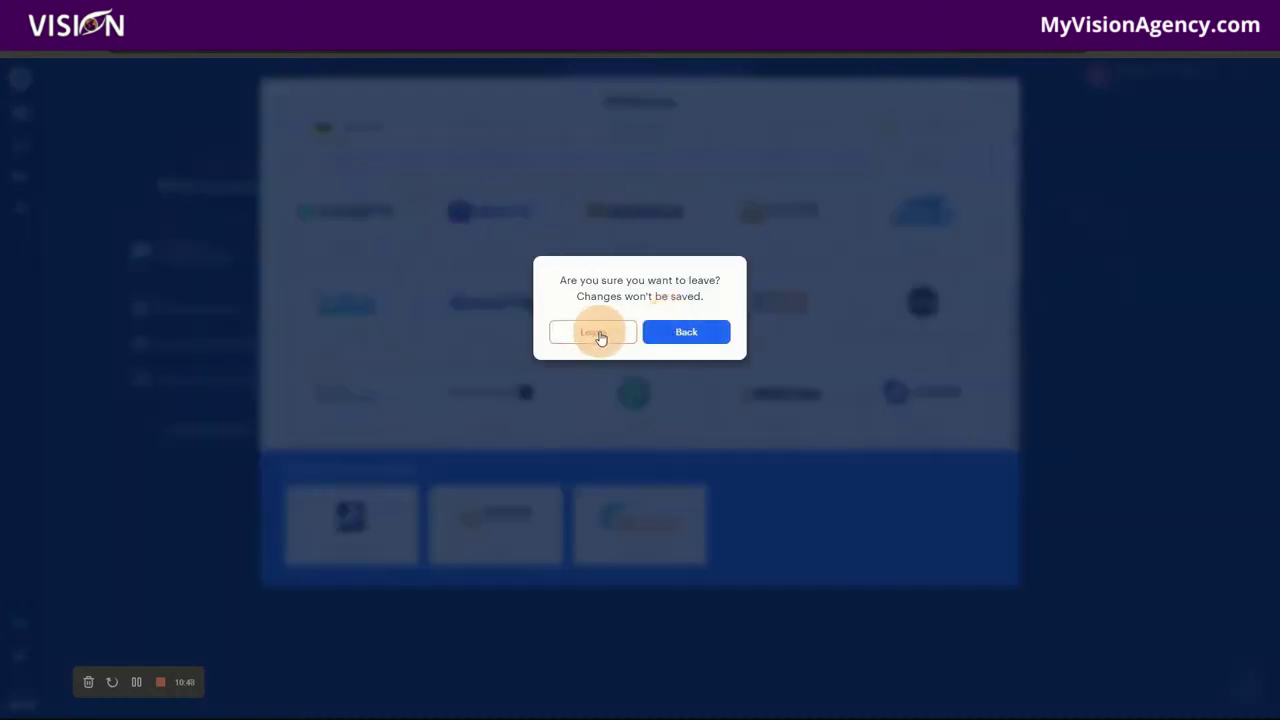
click(681, 335)
click(281, 101)
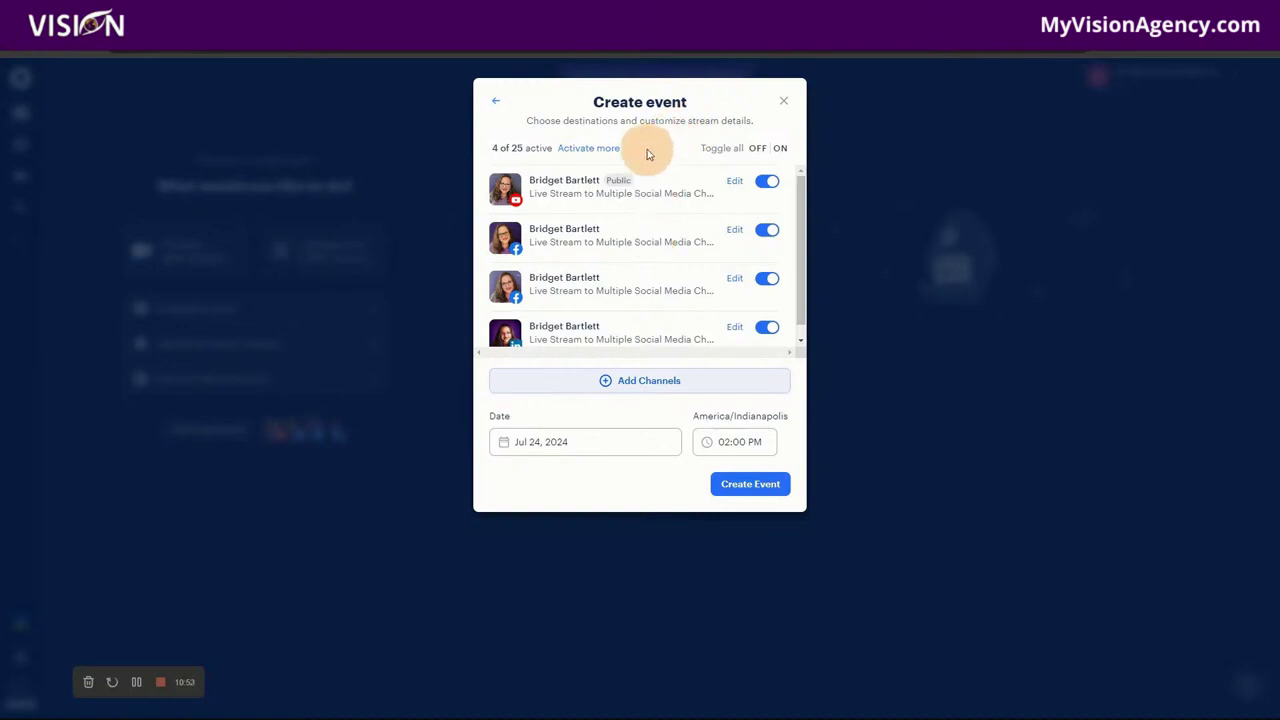
Step: Open the YouTube destination's Edit form
scroll(660, 300, down, 1)
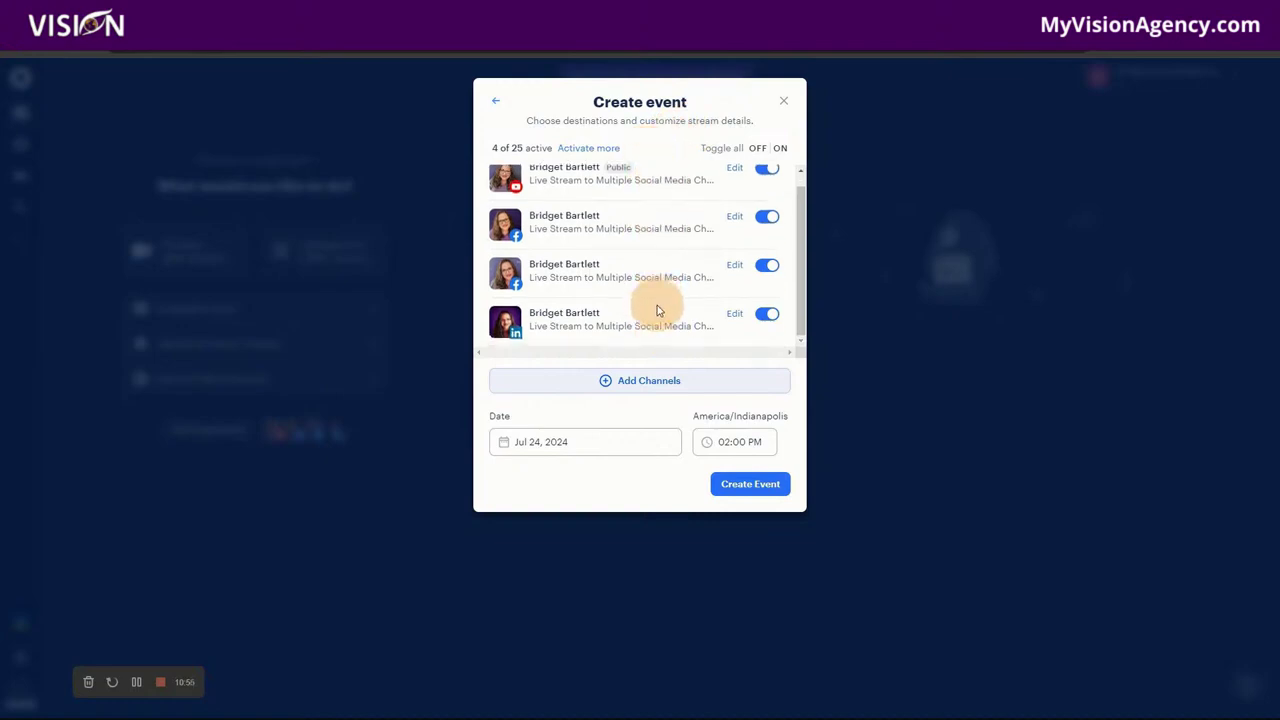
scroll(652, 315, up, 1)
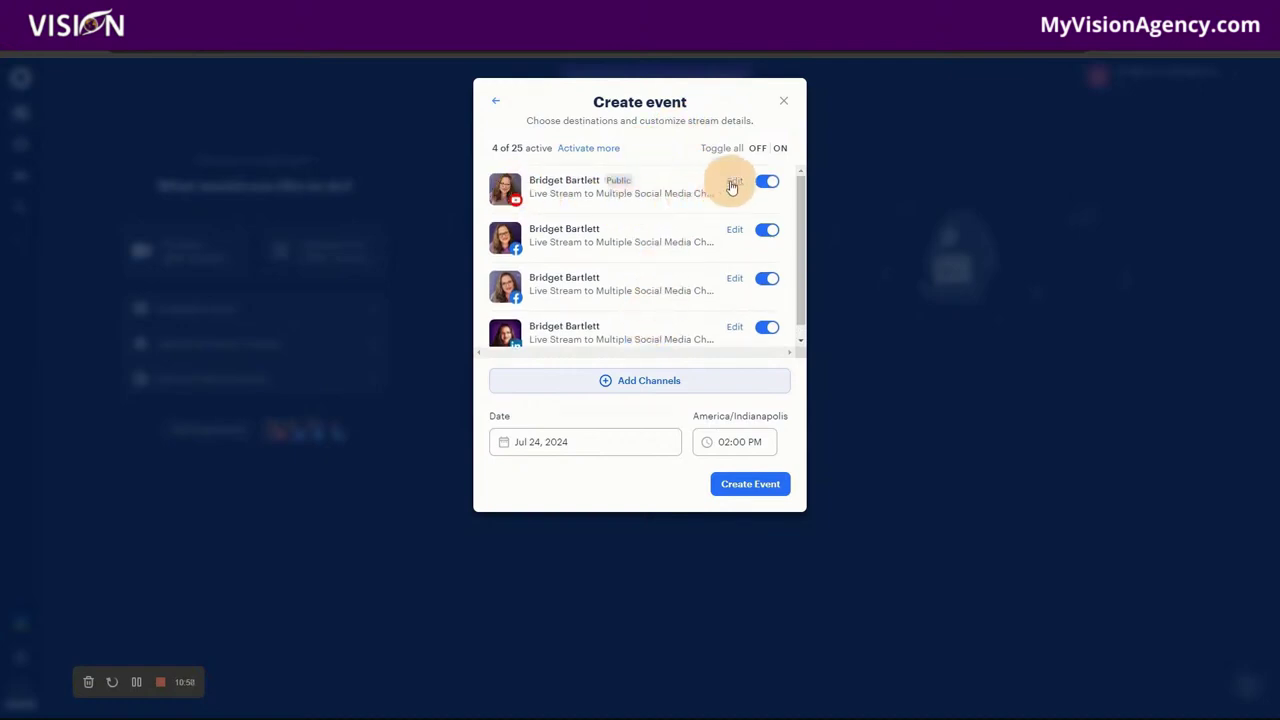
click(733, 185)
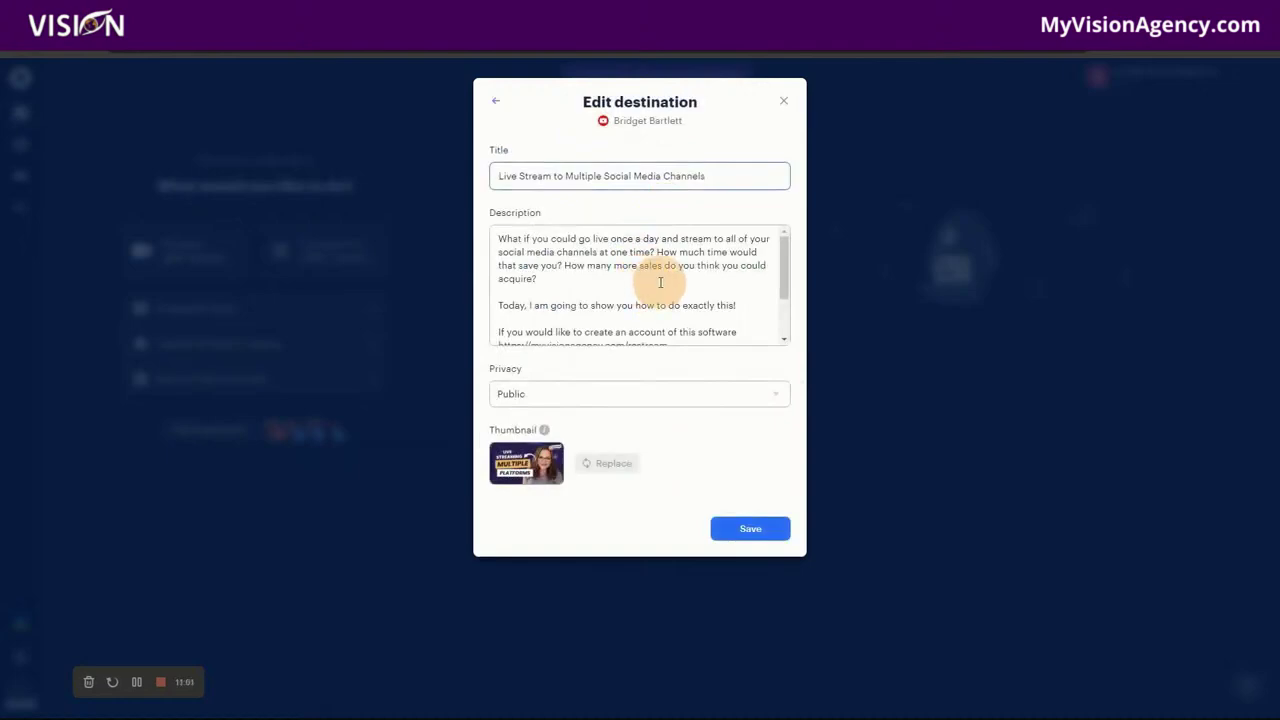
Step: Review the YouTube details and channel list, then create the Jul 24, 02:00 PM event
scroll(680, 310, down, 2)
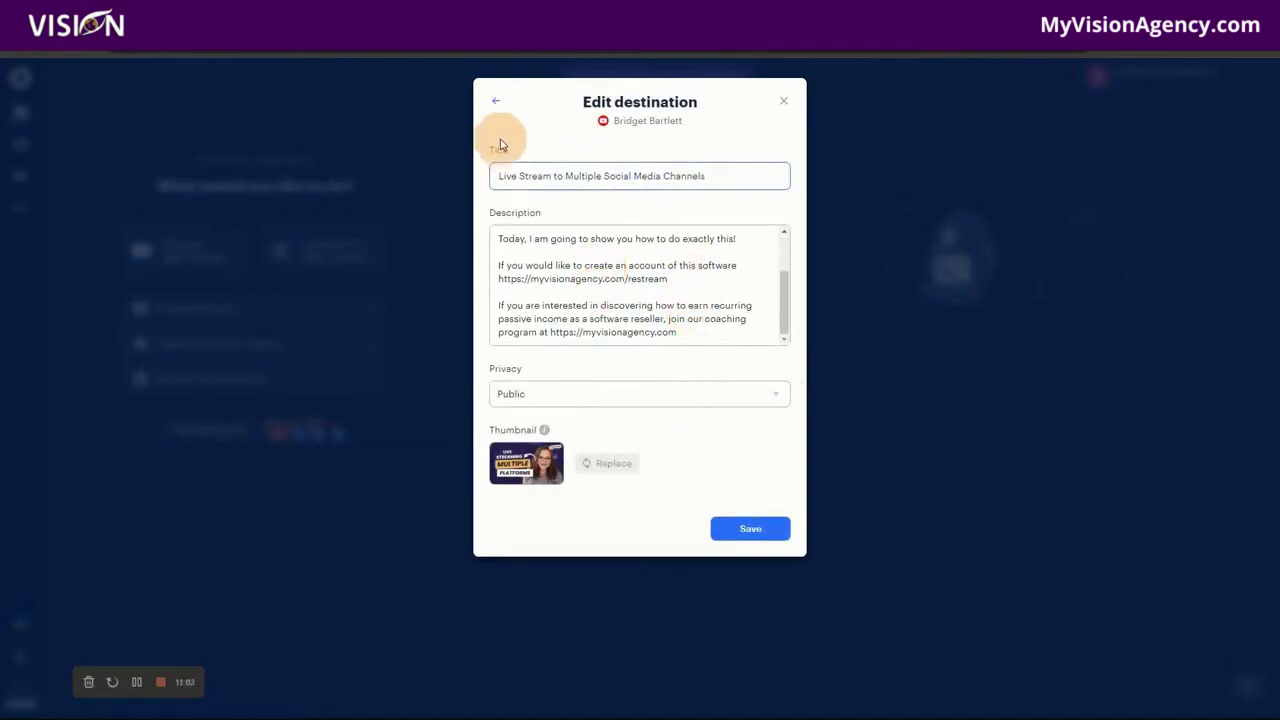
click(497, 101)
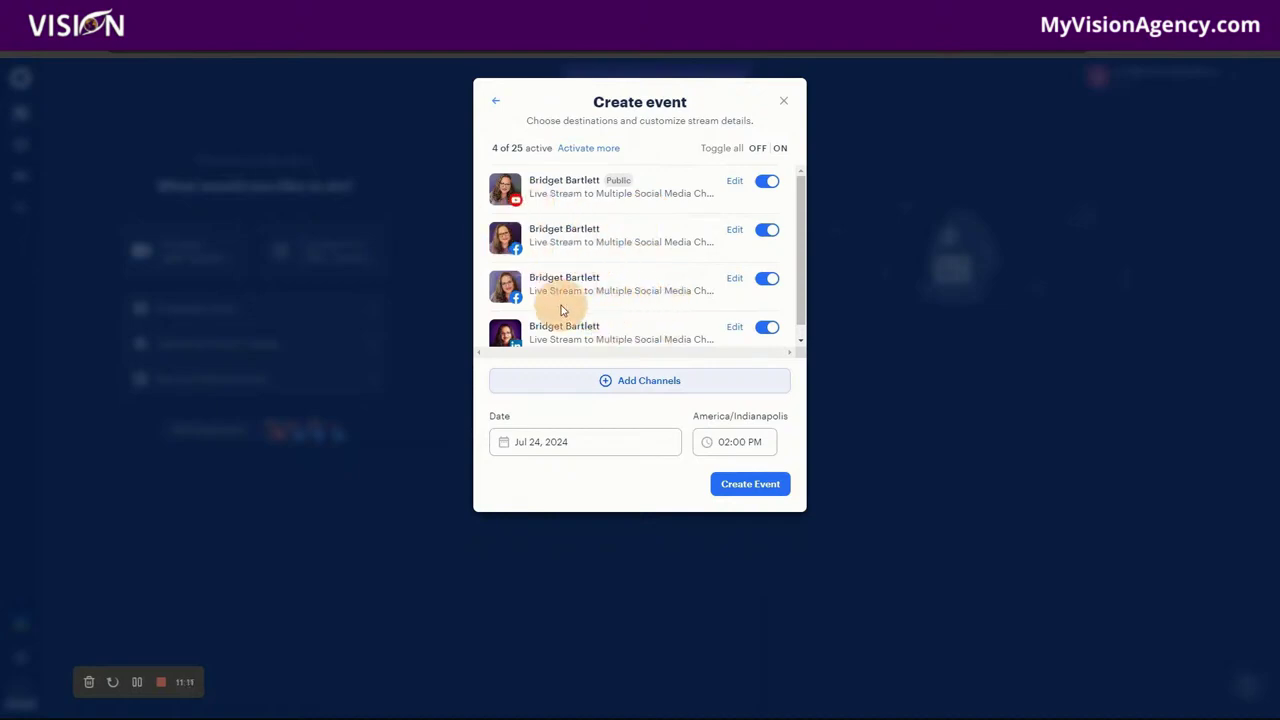
scroll(649, 327, down, 1)
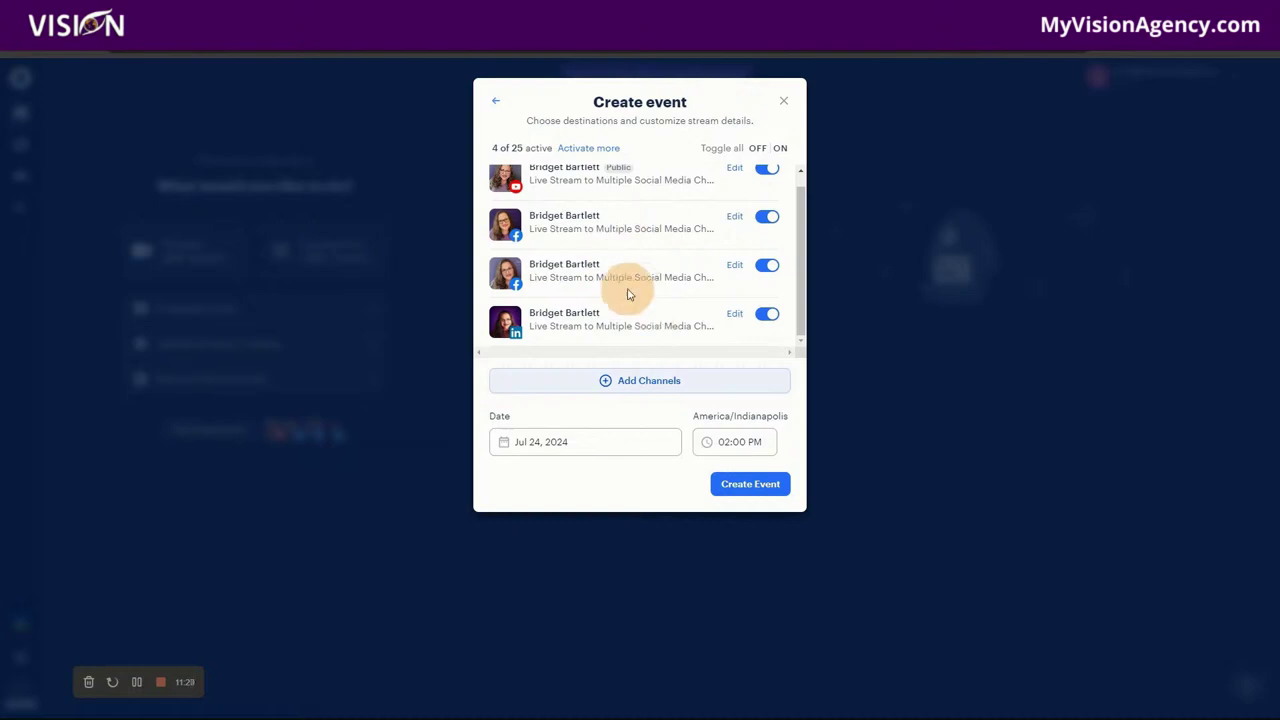
scroll(600, 265, up, 1)
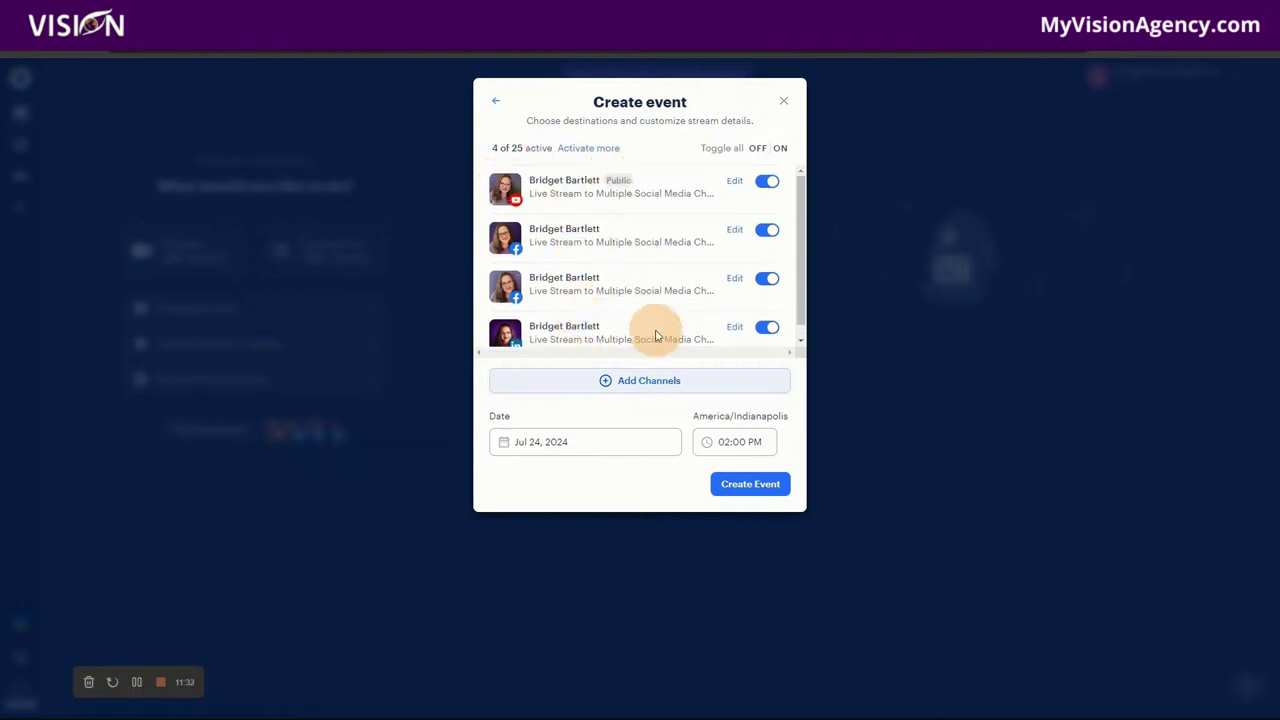
scroll(660, 229, down, 1)
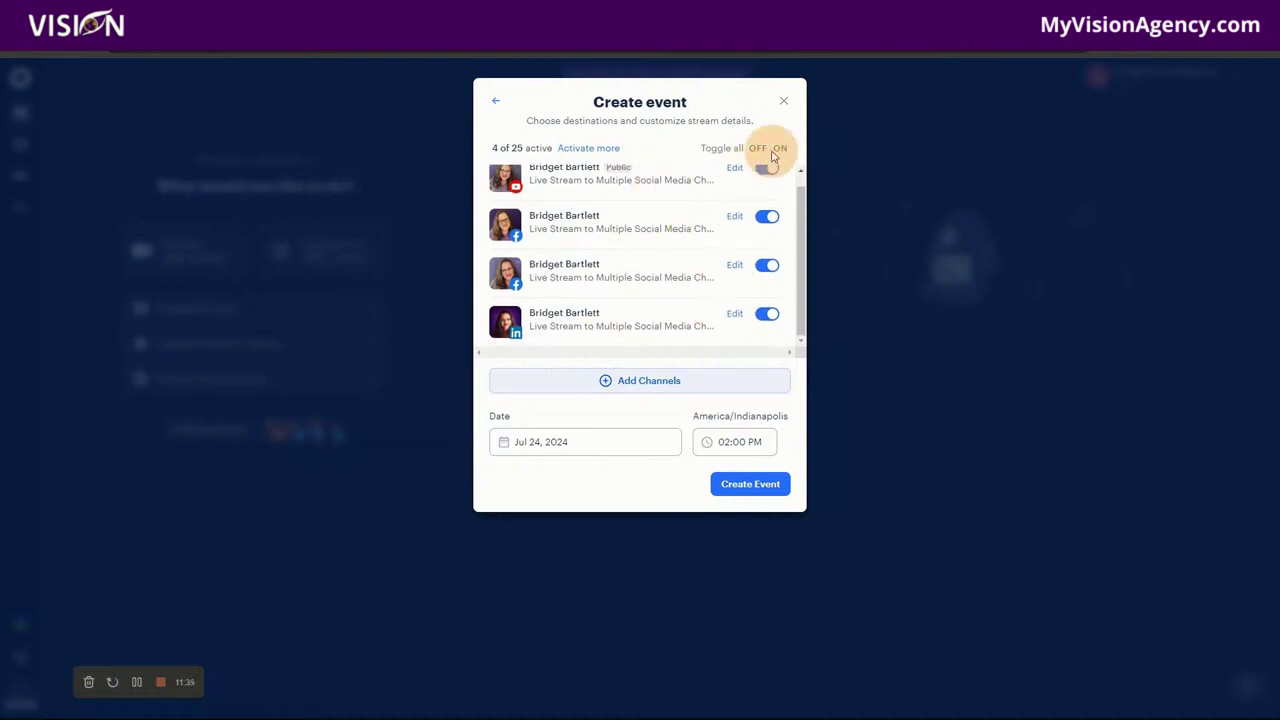
scroll(714, 229, up, 1)
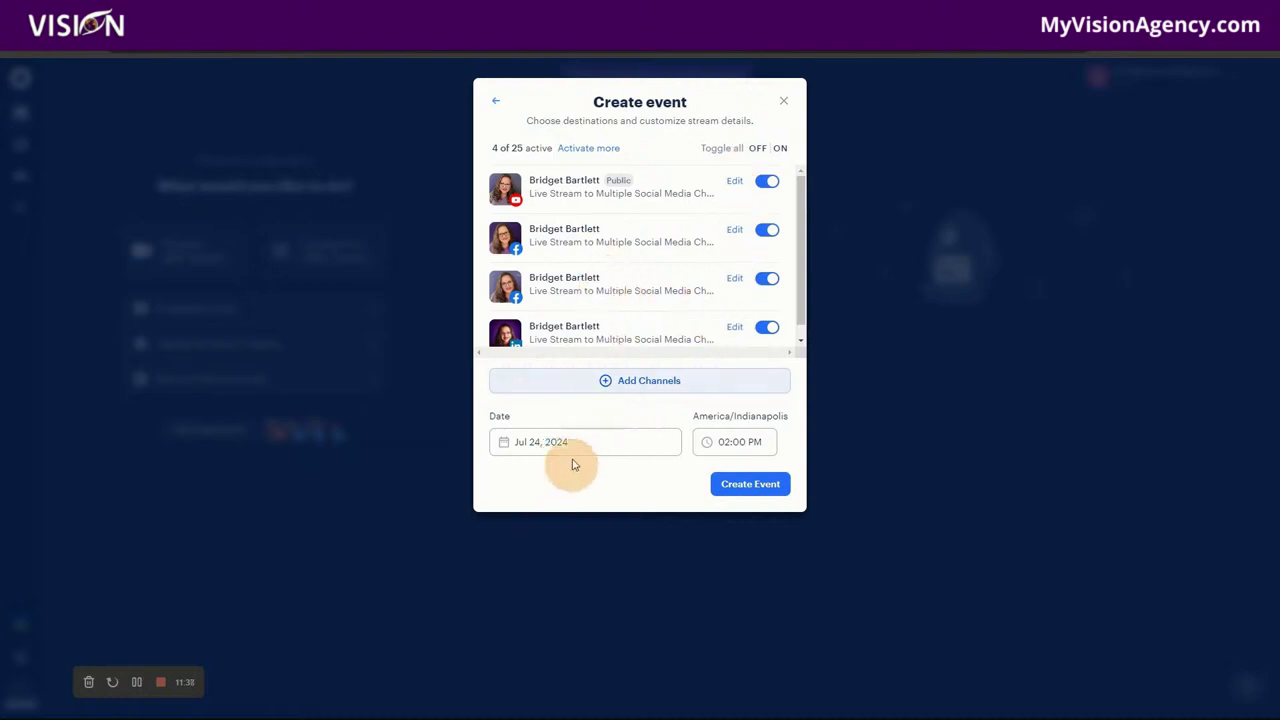
click(748, 487)
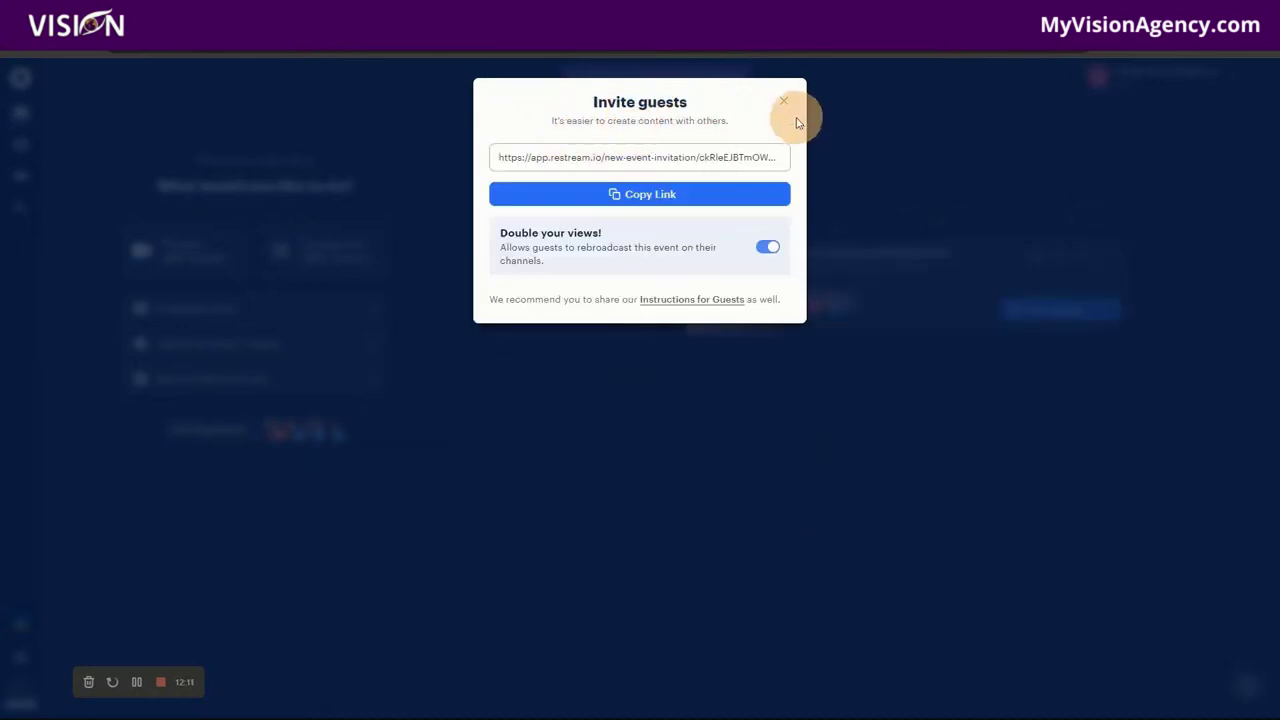
Step: Close the Invite guests dialog and open the event card's Edit event settings
click(784, 102)
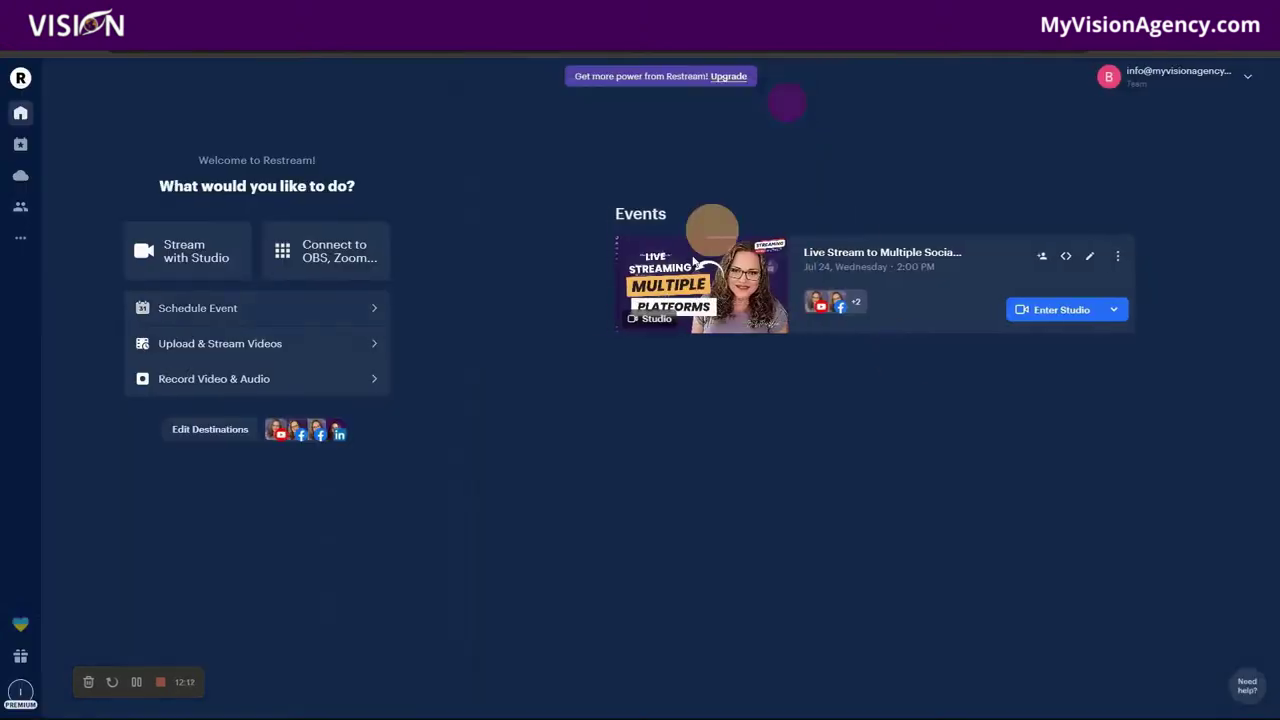
click(816, 307)
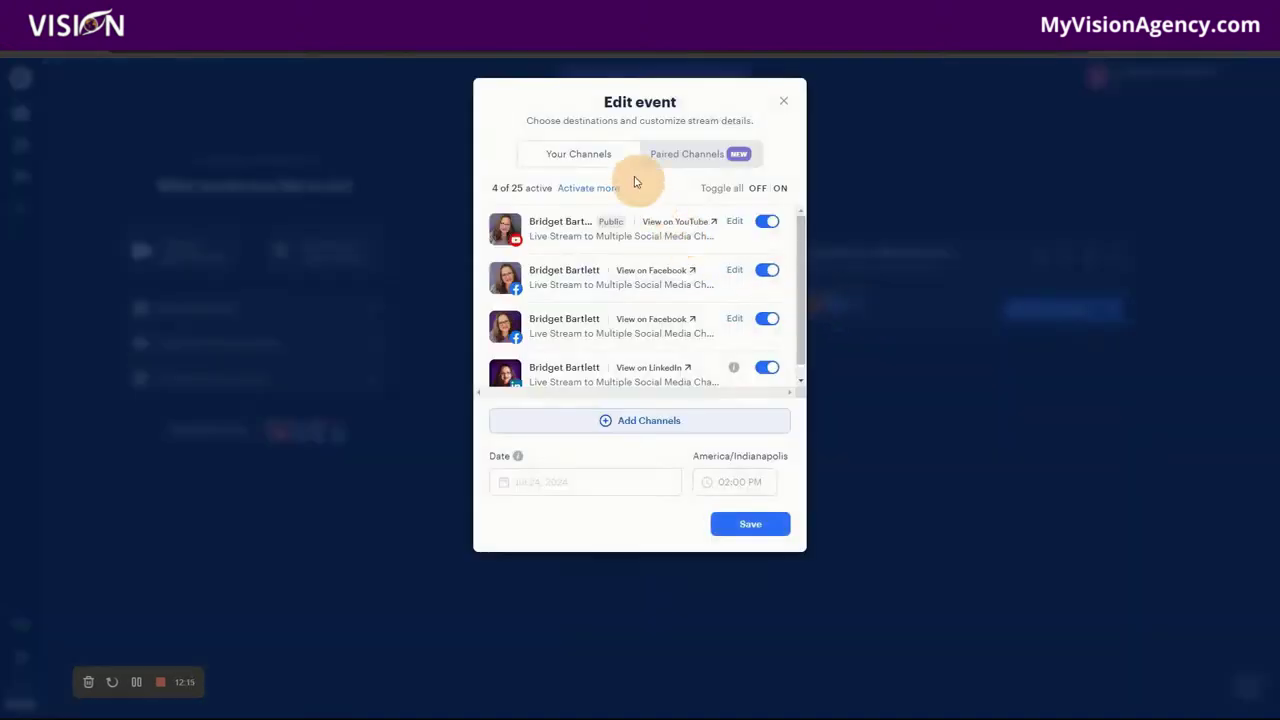
Step: Check the YouTube and Facebook view links, then open the event's YouTube stream page
click(681, 222)
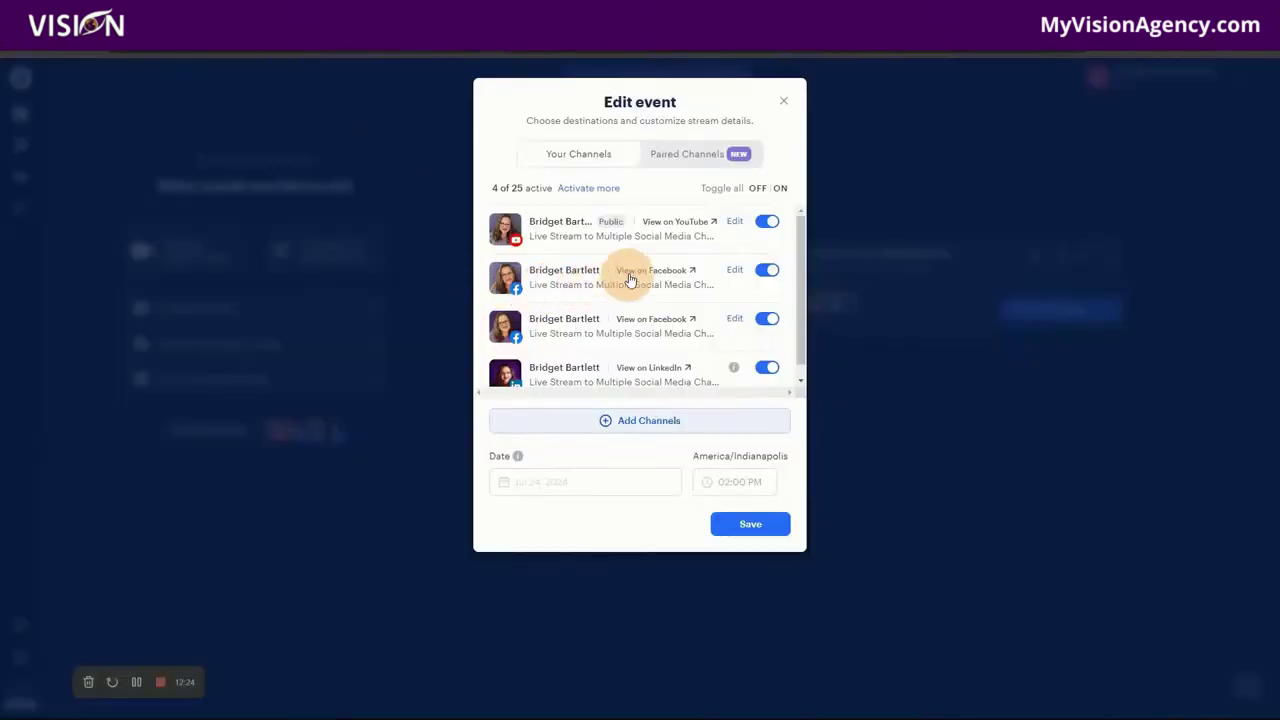
click(628, 271)
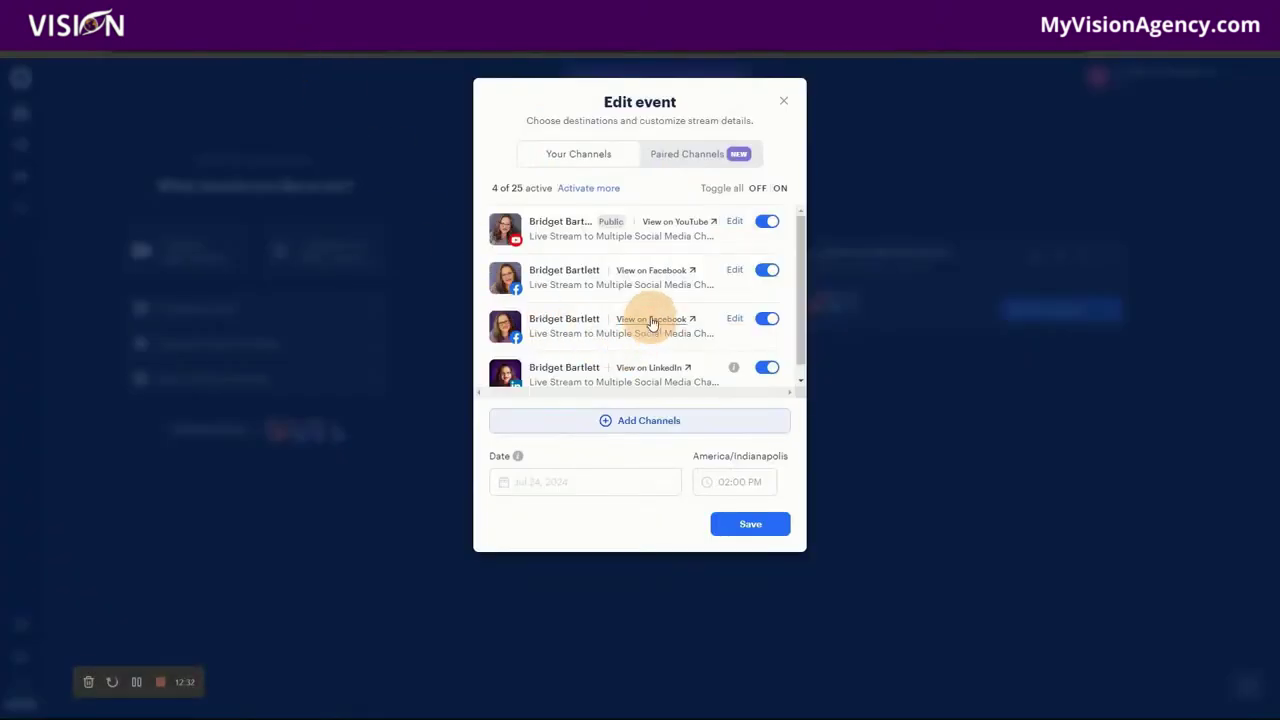
click(652, 320)
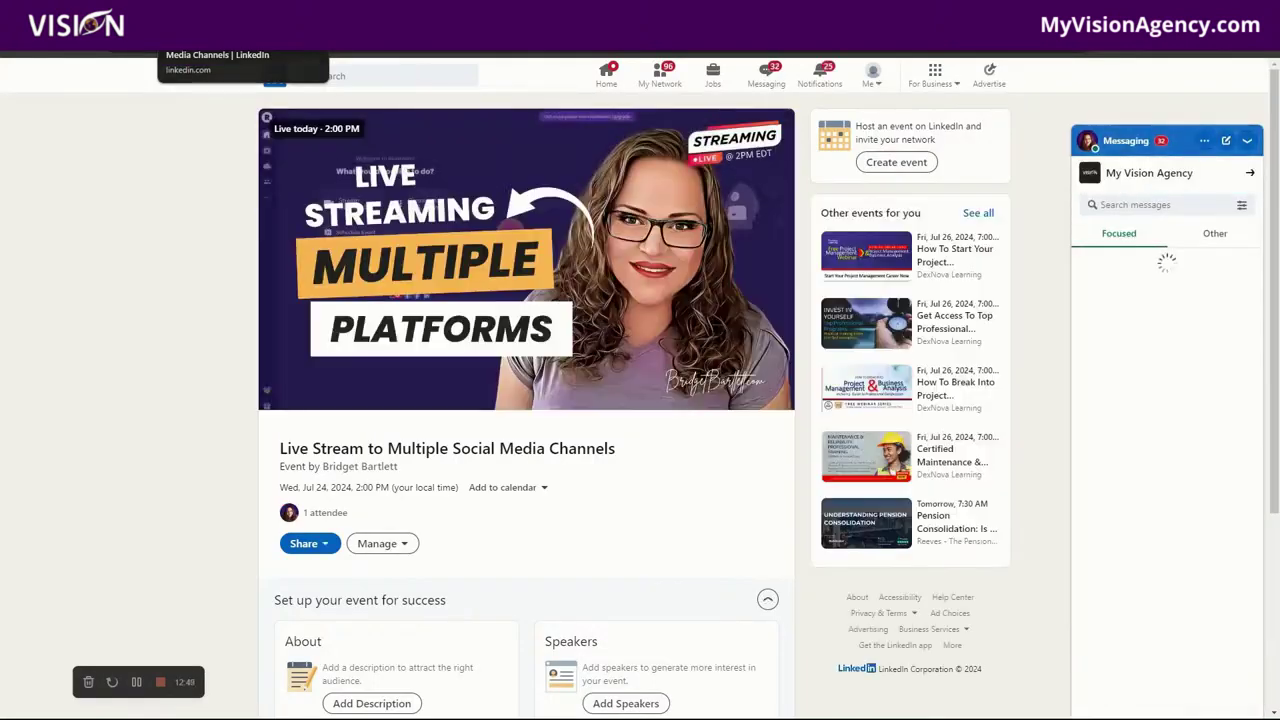
click(310, 14)
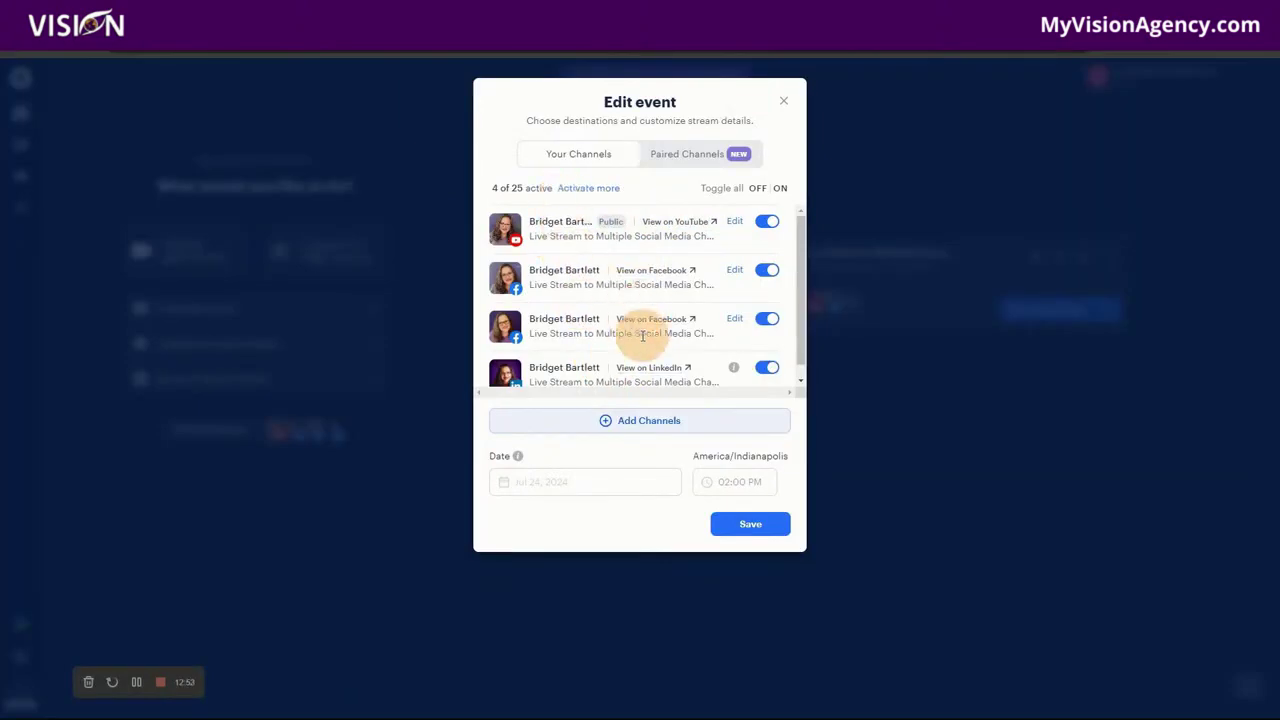
scroll(660, 345, down, 1)
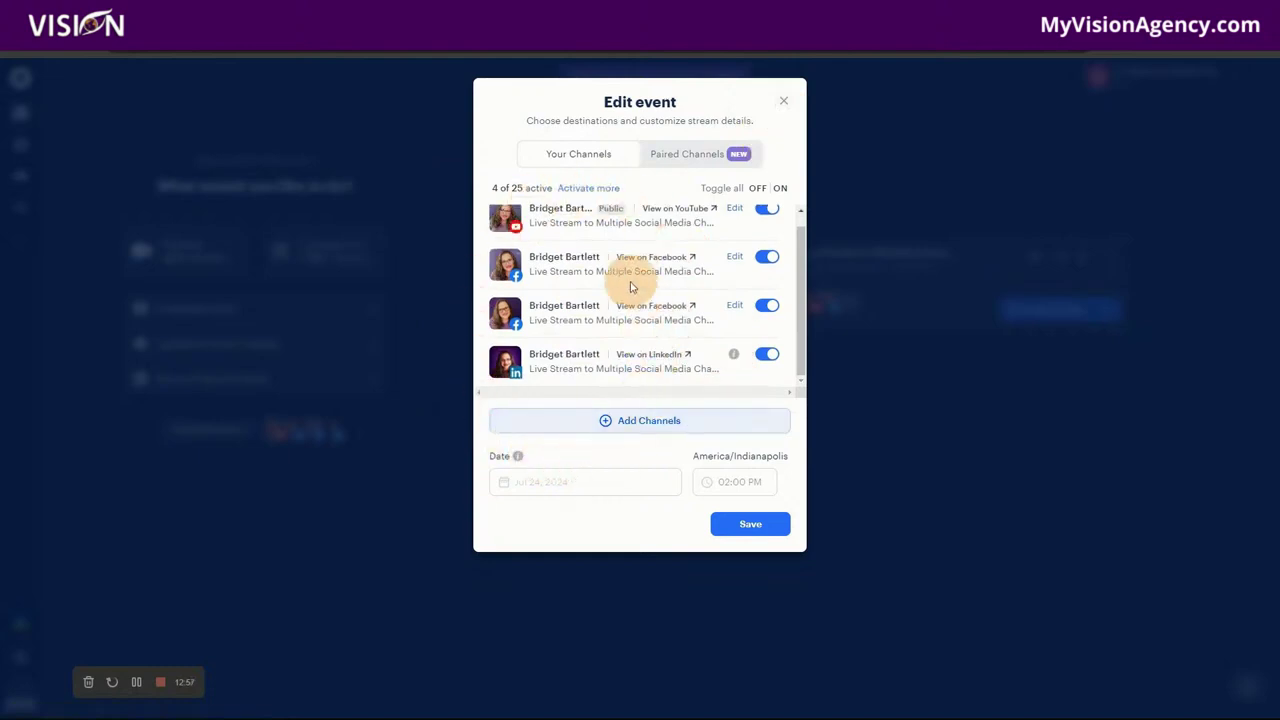
click(658, 229)
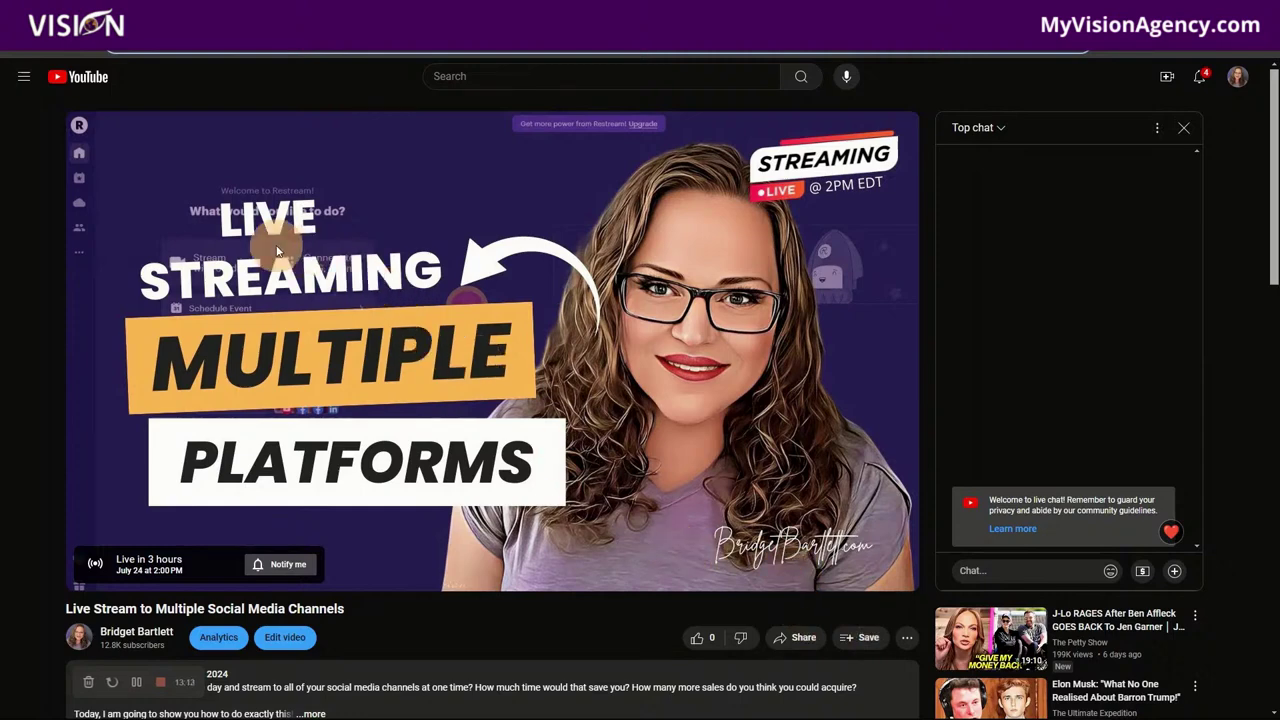
Step: Save the scheduled stream to the Live Training playlist and bring up the Zapier tab
click(866, 640)
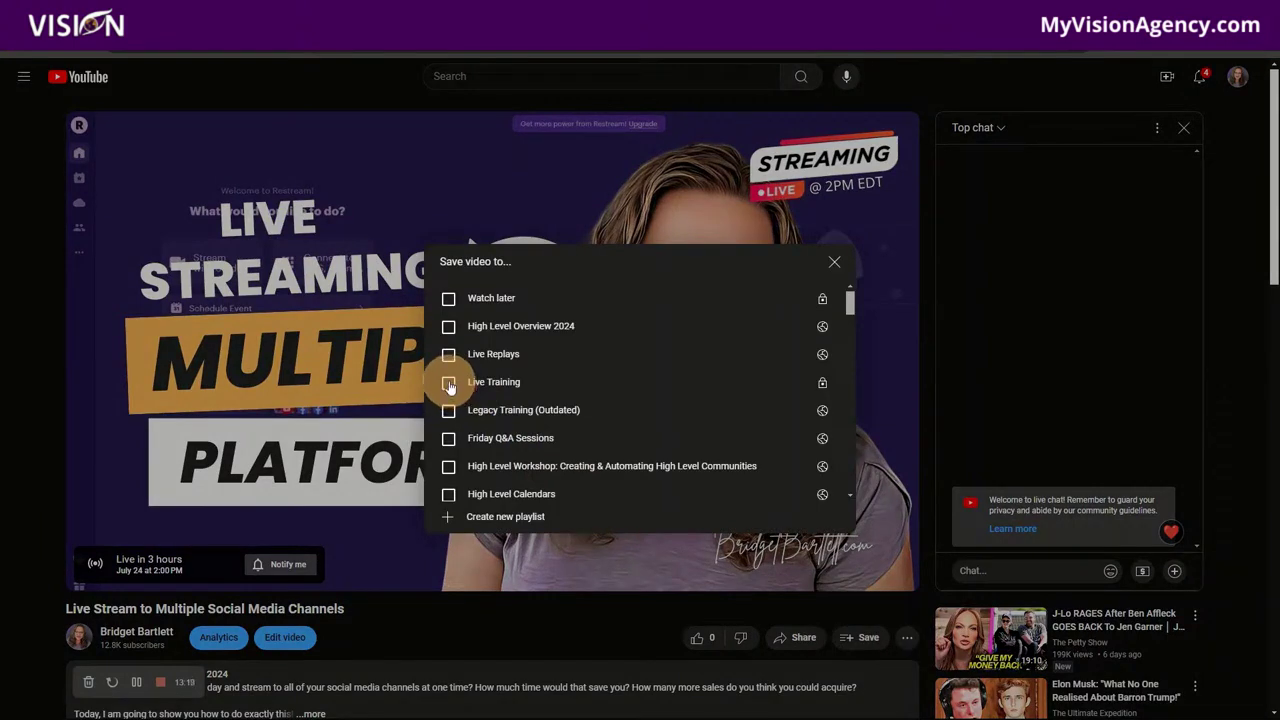
click(449, 383)
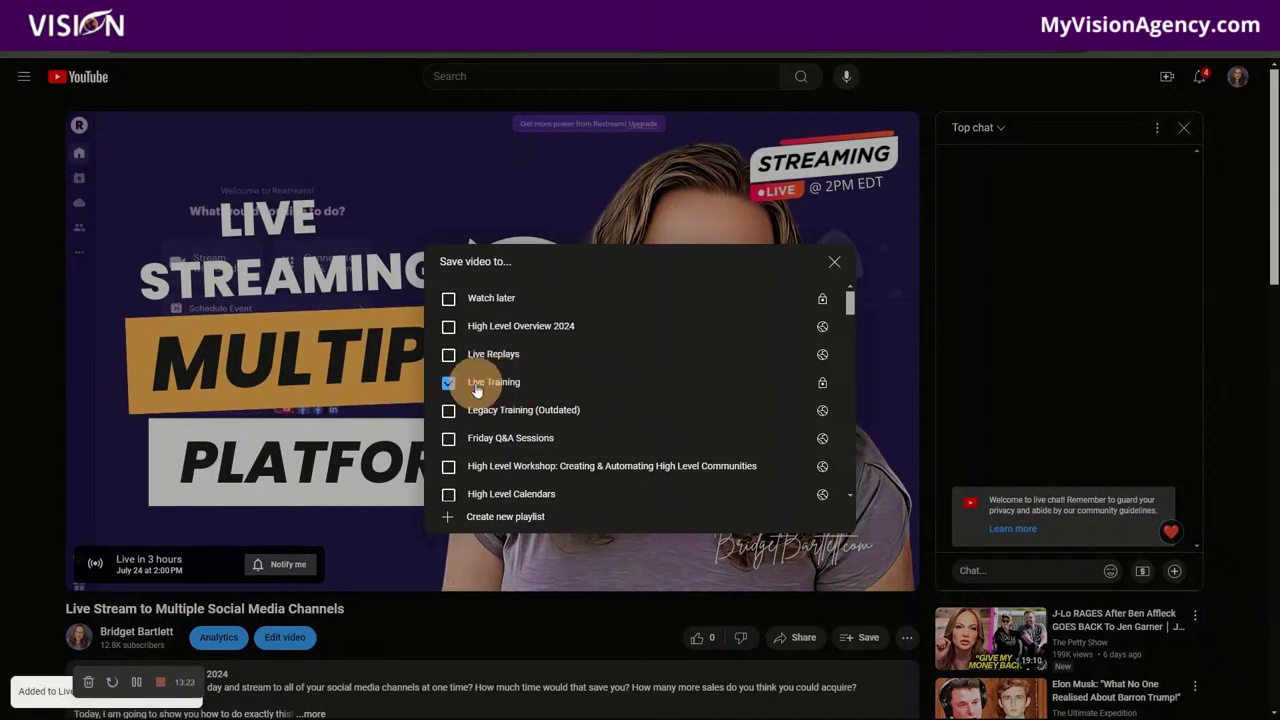
click(830, 266)
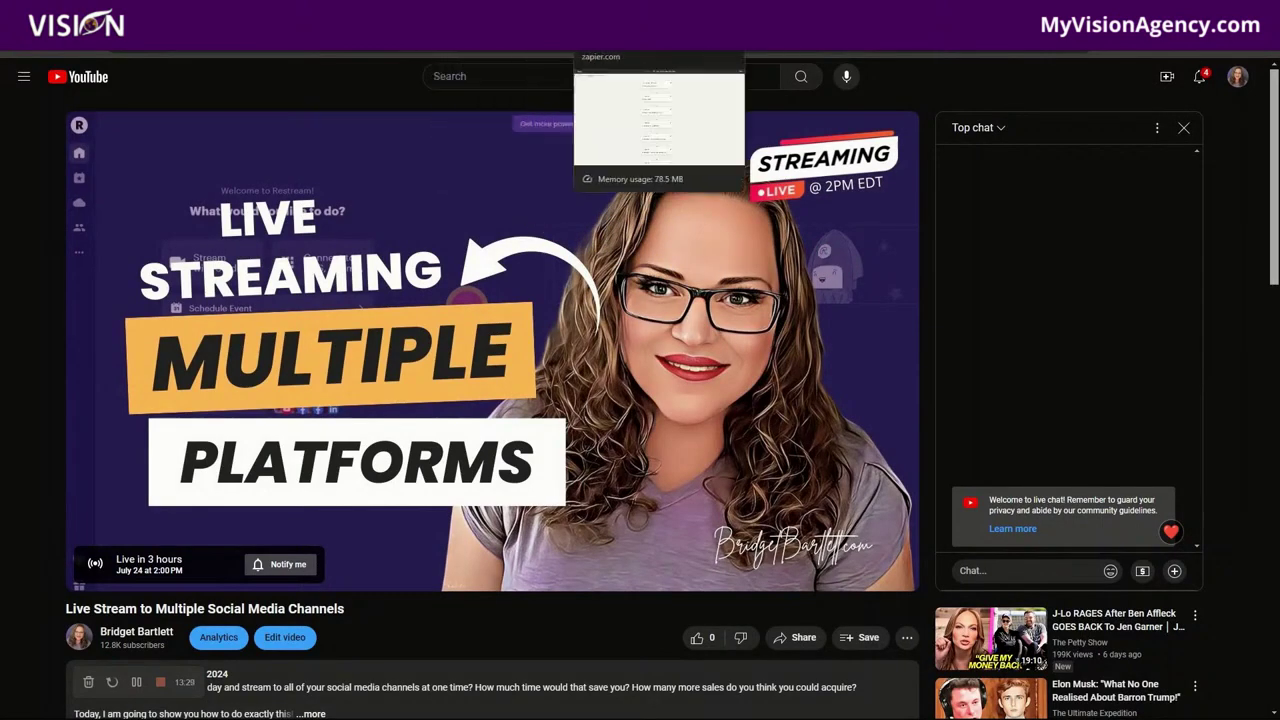
click(640, 36)
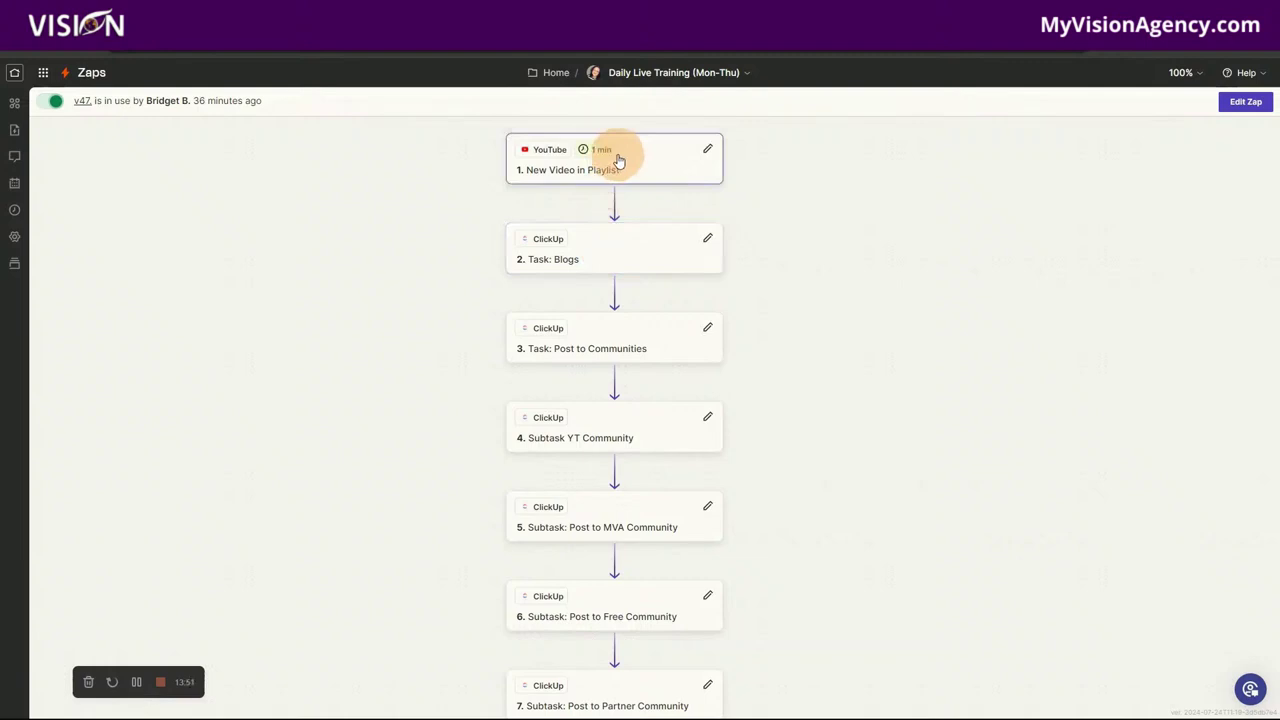
click(617, 160)
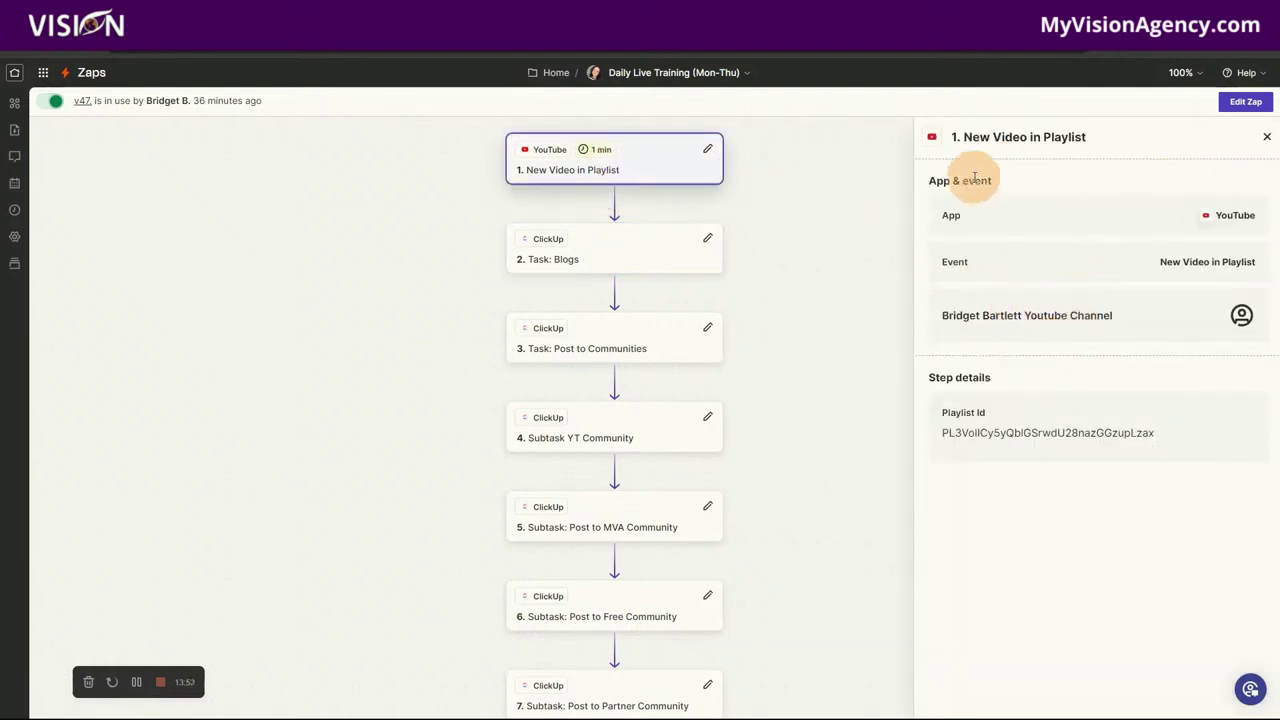
click(566, 258)
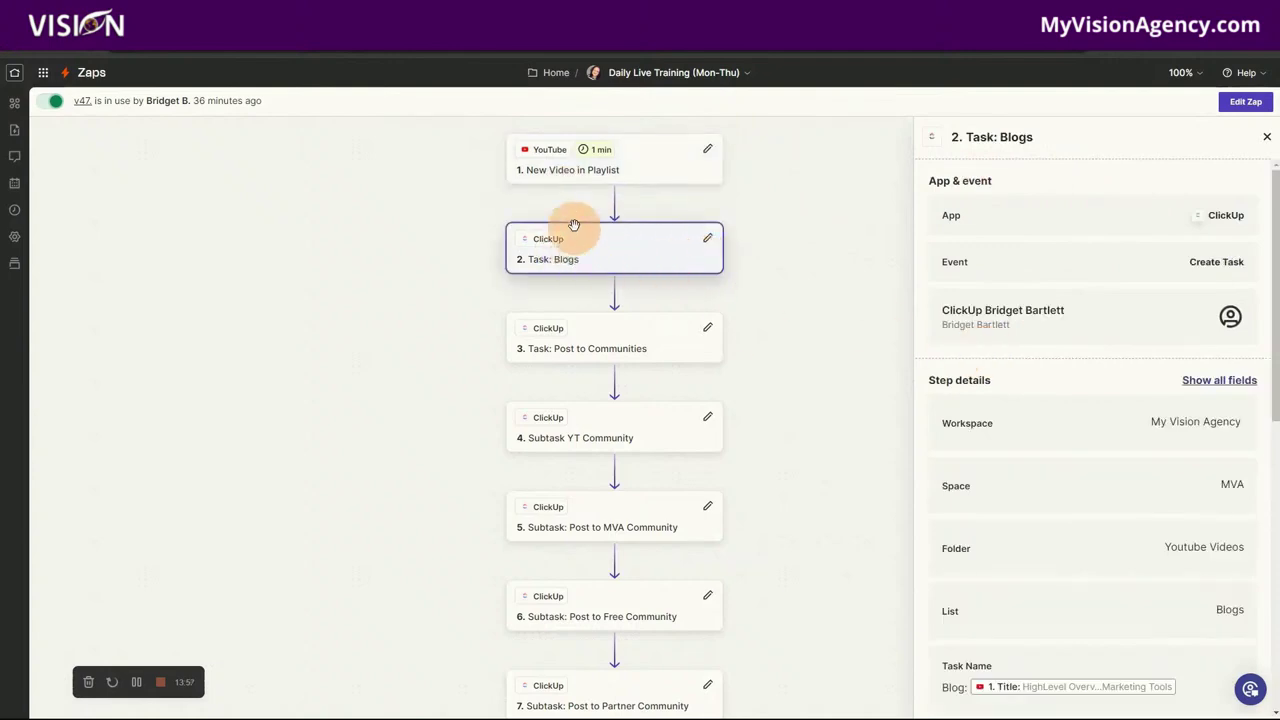
click(1266, 137)
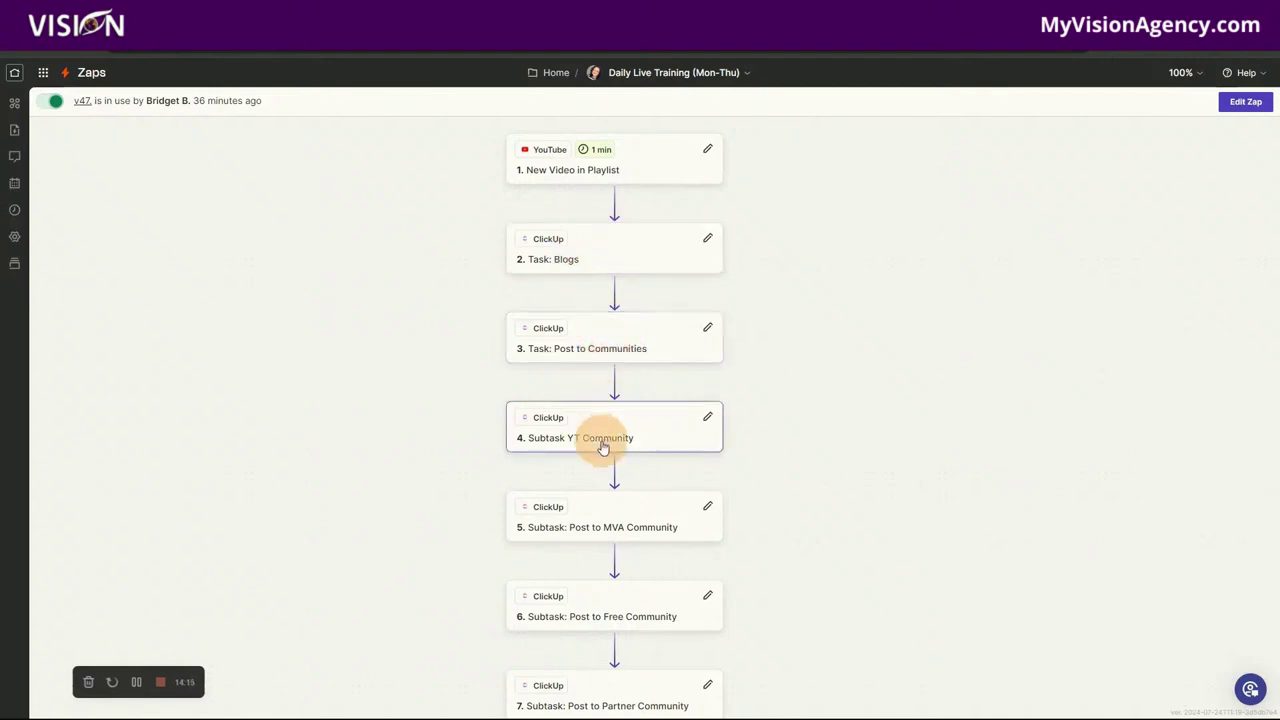
scroll(605, 442, down, 1)
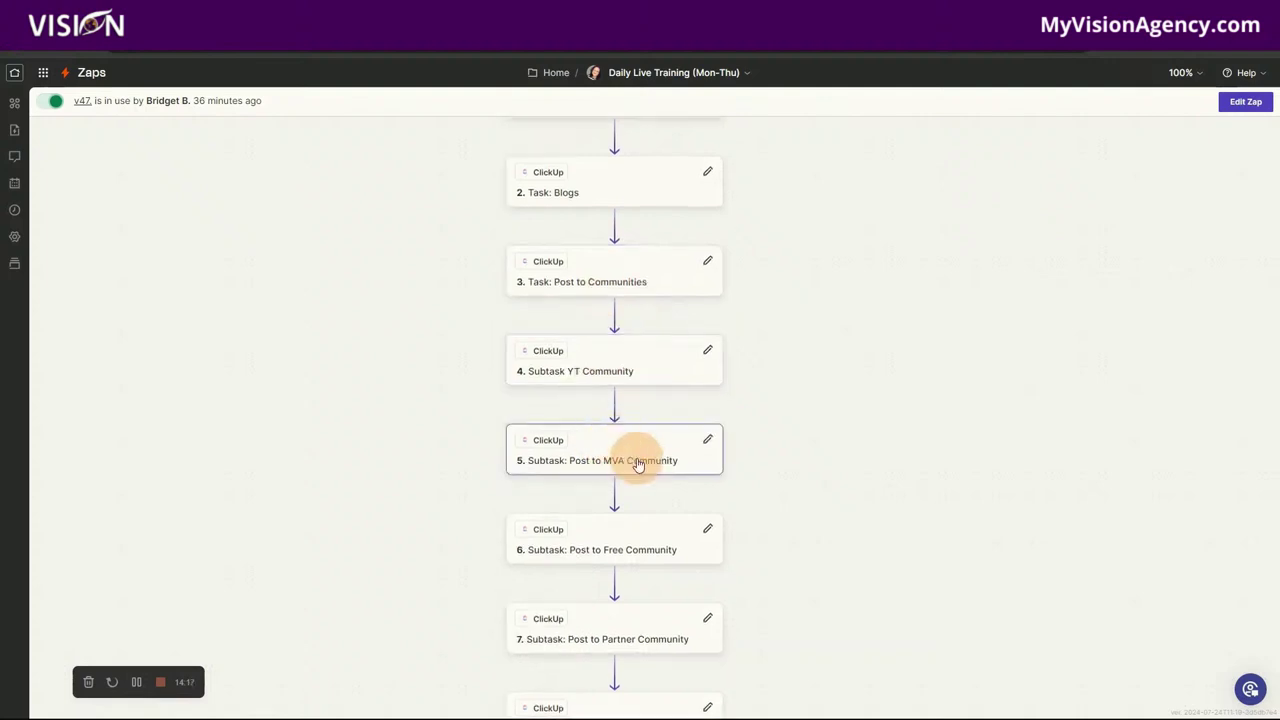
scroll(642, 558, down, 1)
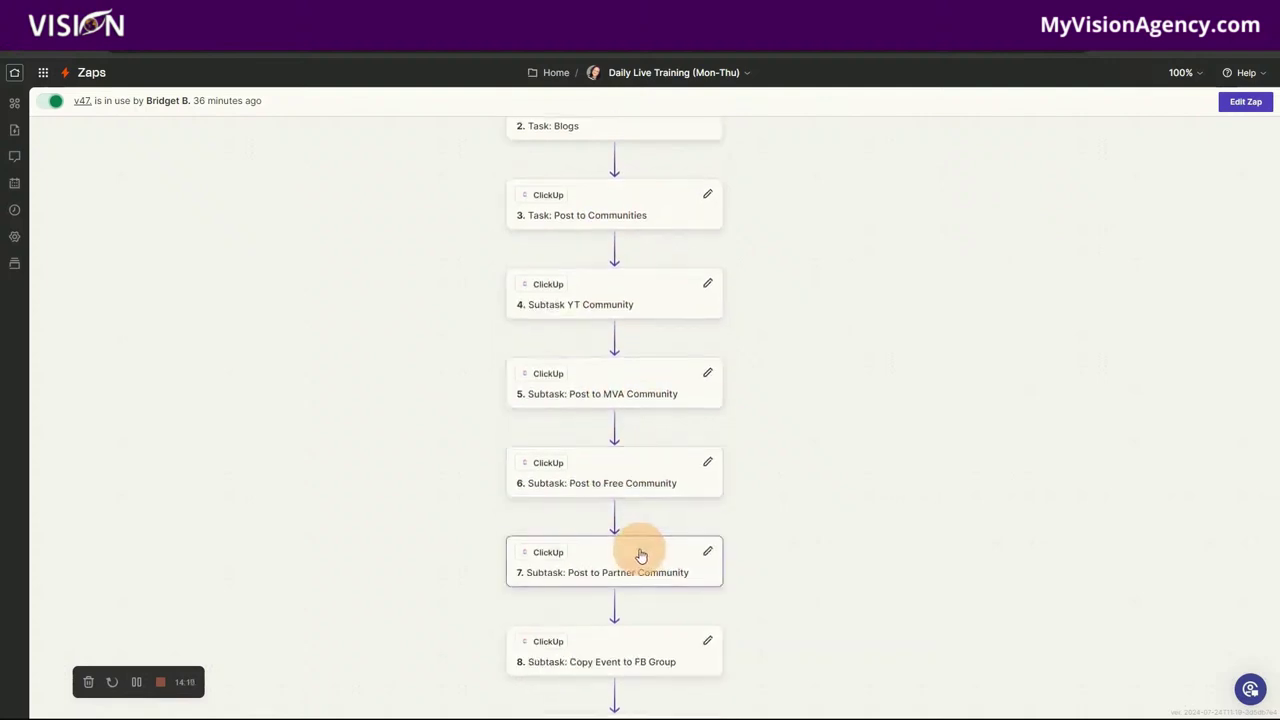
scroll(616, 565, down, 2)
scroll(660, 476, down, 2)
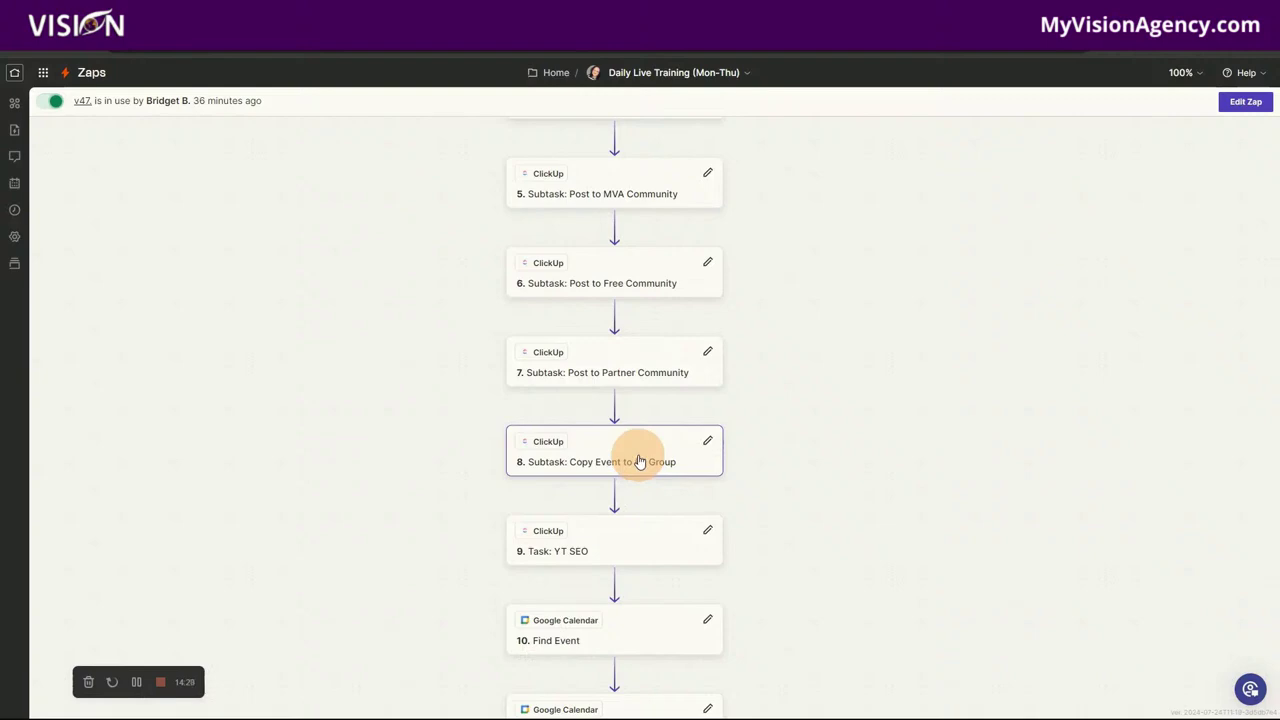
scroll(640, 461, down, 1)
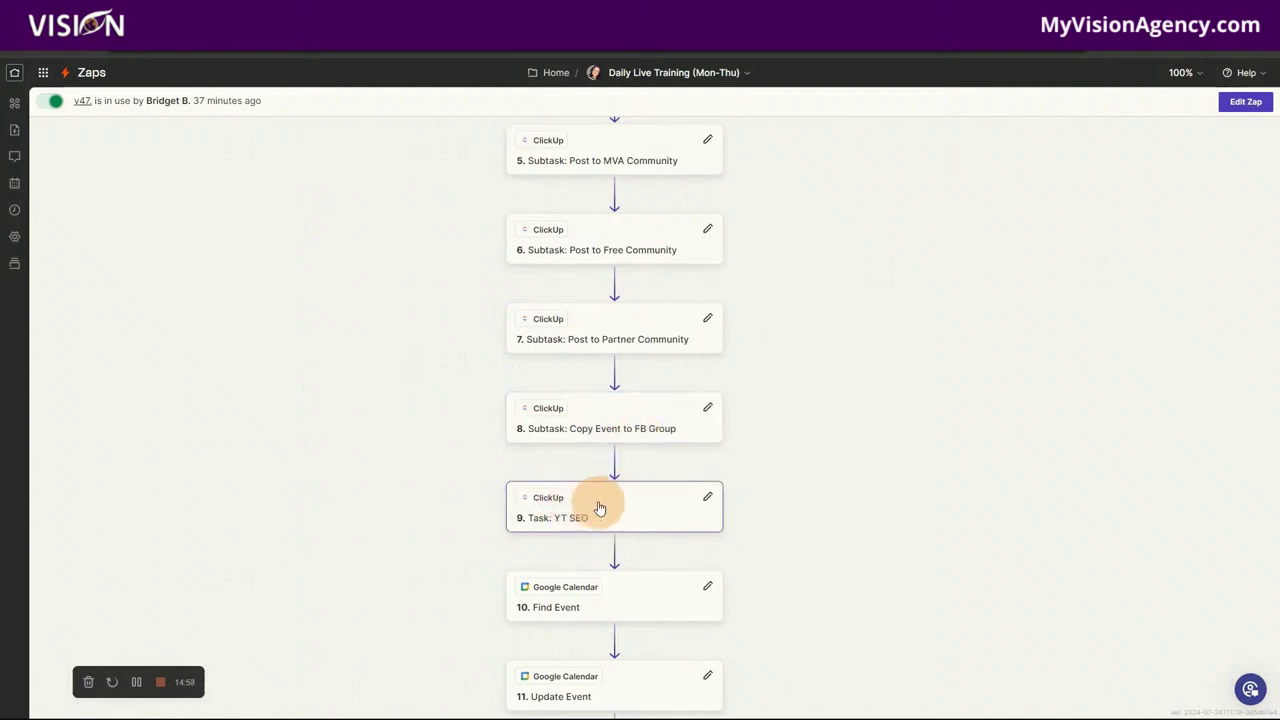
scroll(614, 500, down, 1)
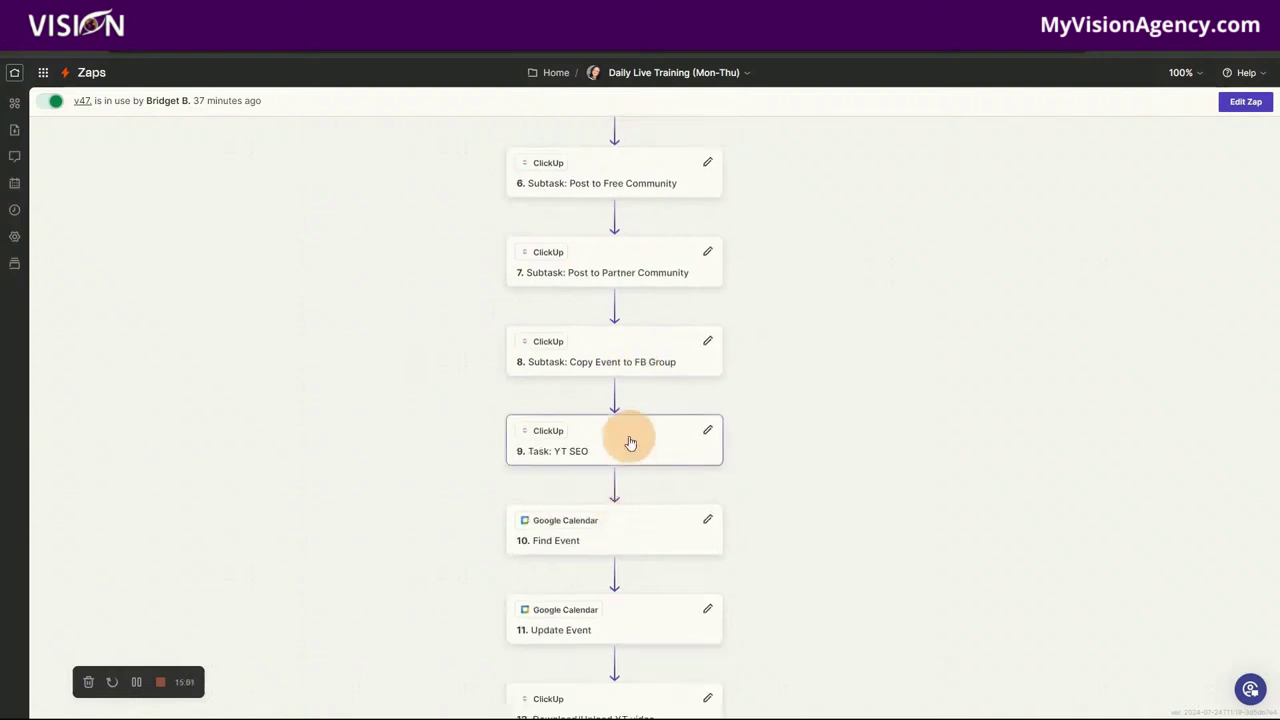
scroll(630, 443, down, 1)
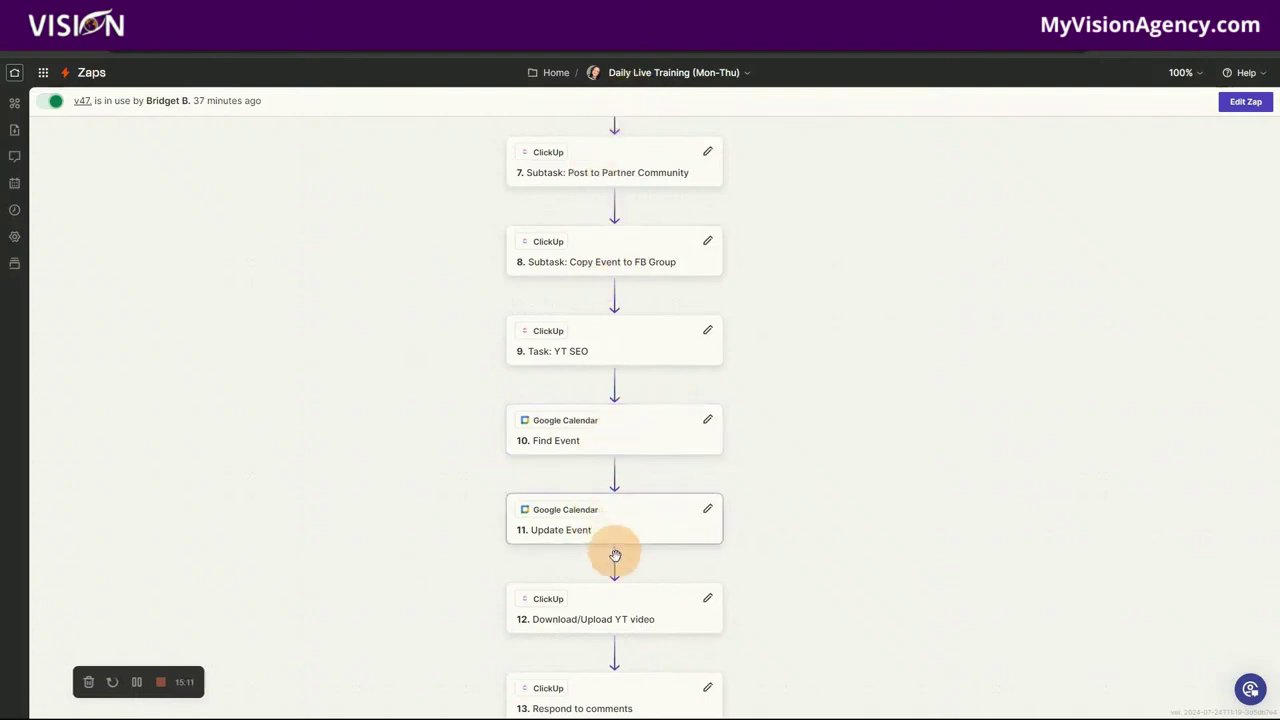
scroll(616, 561, down, 1)
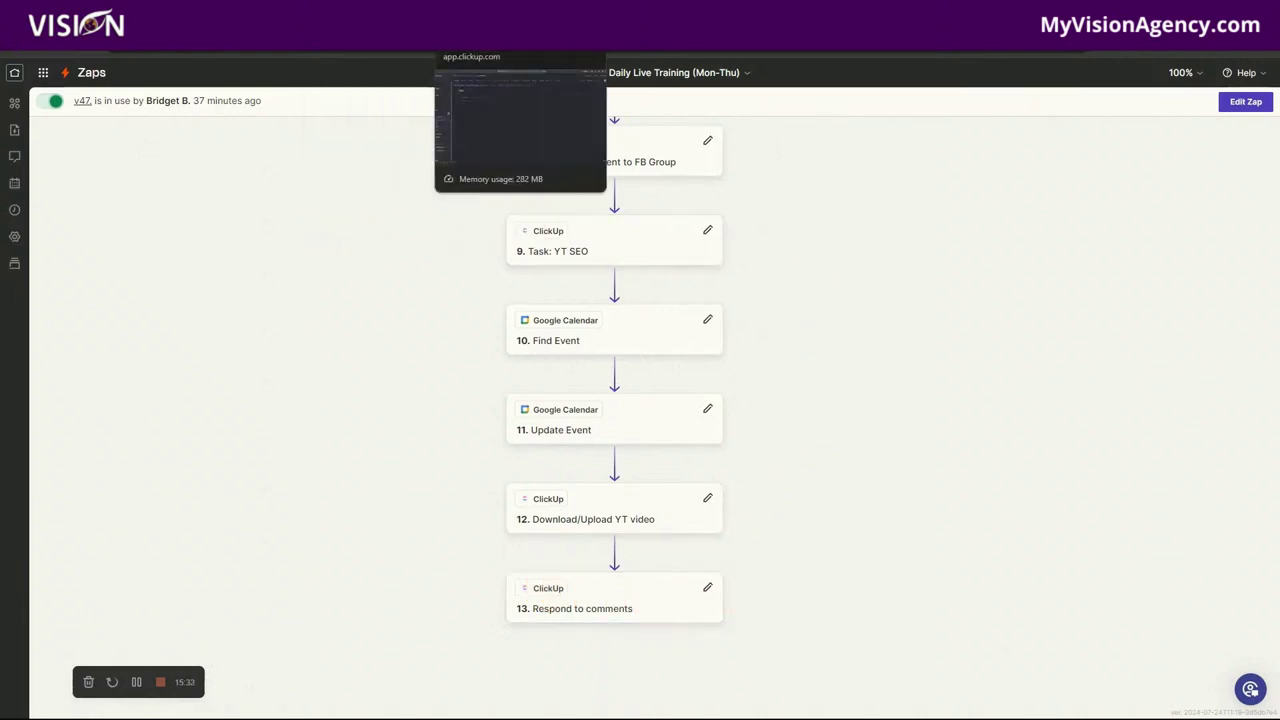
click(480, 36)
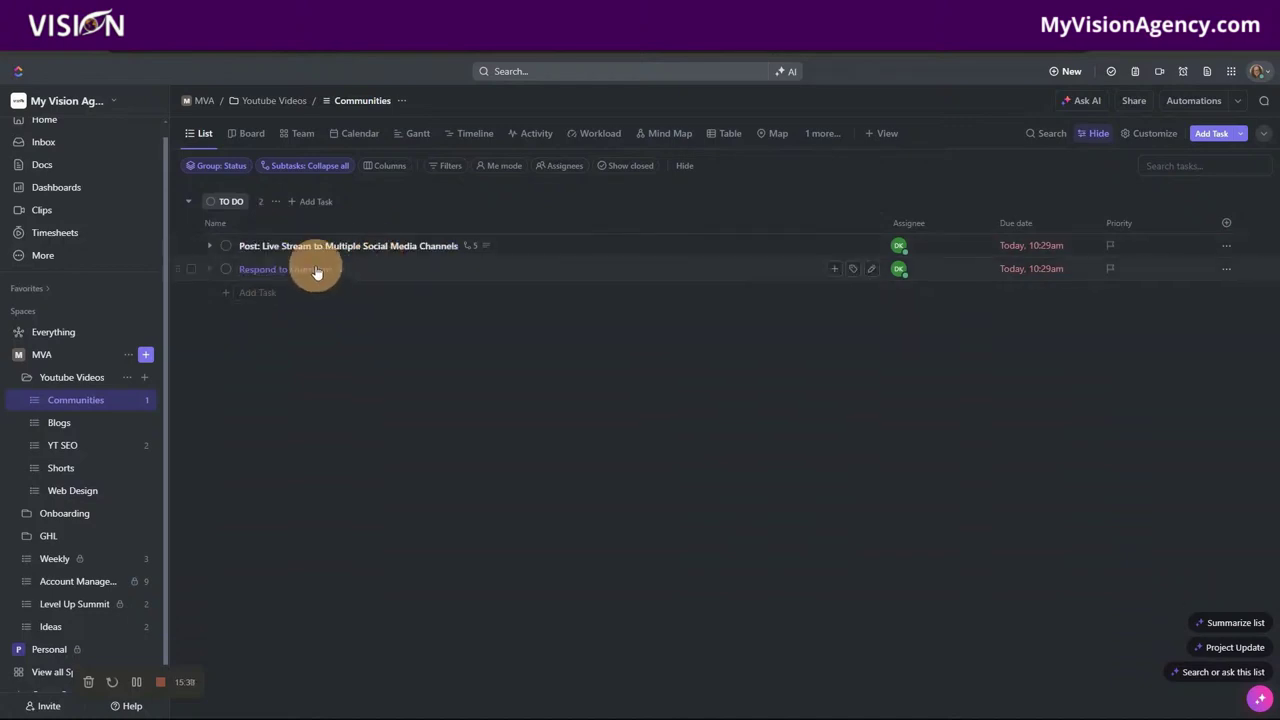
key(ctrl+Tab)
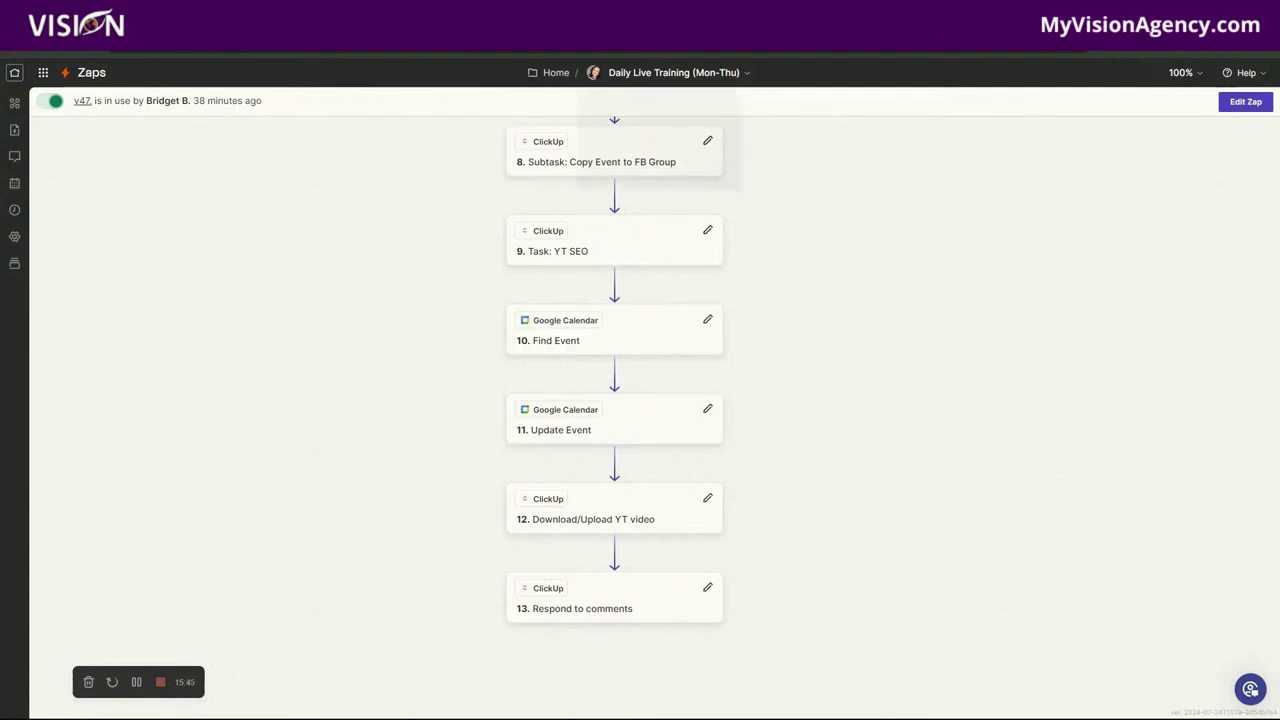
Step: Return to Restream, close the Edit event dialog, and open a new tab
click(90, 36)
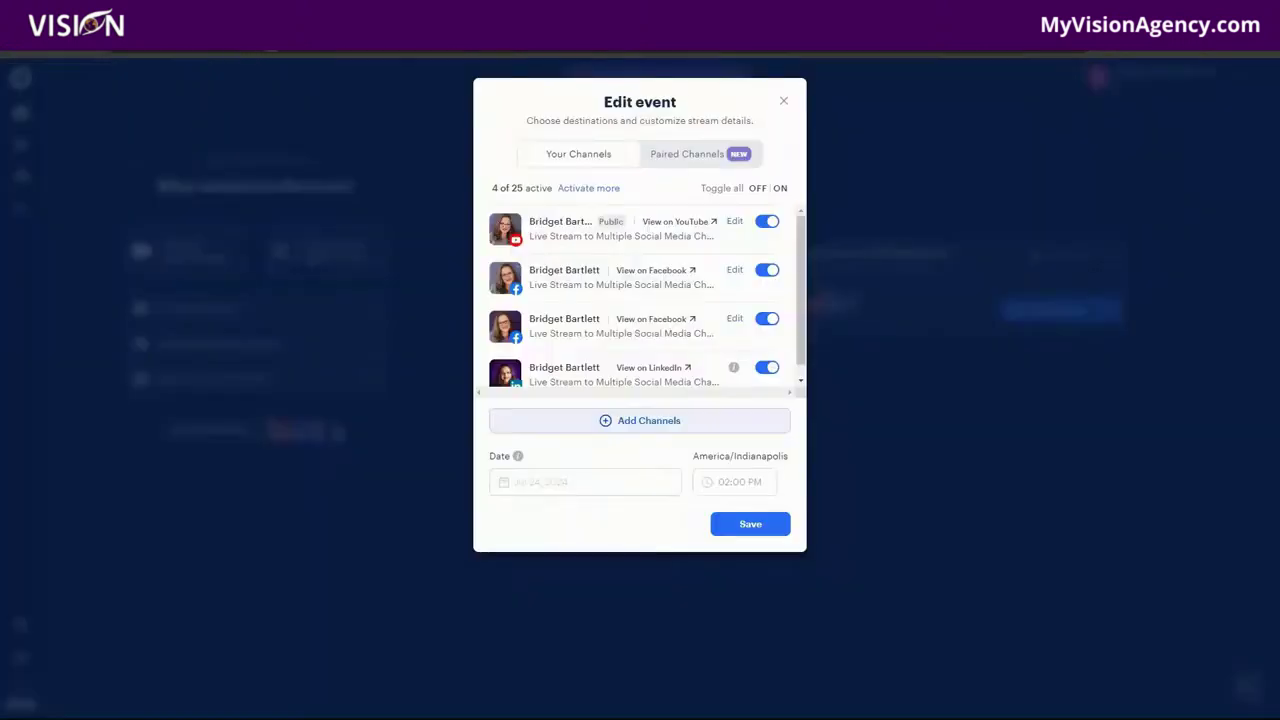
click(783, 102)
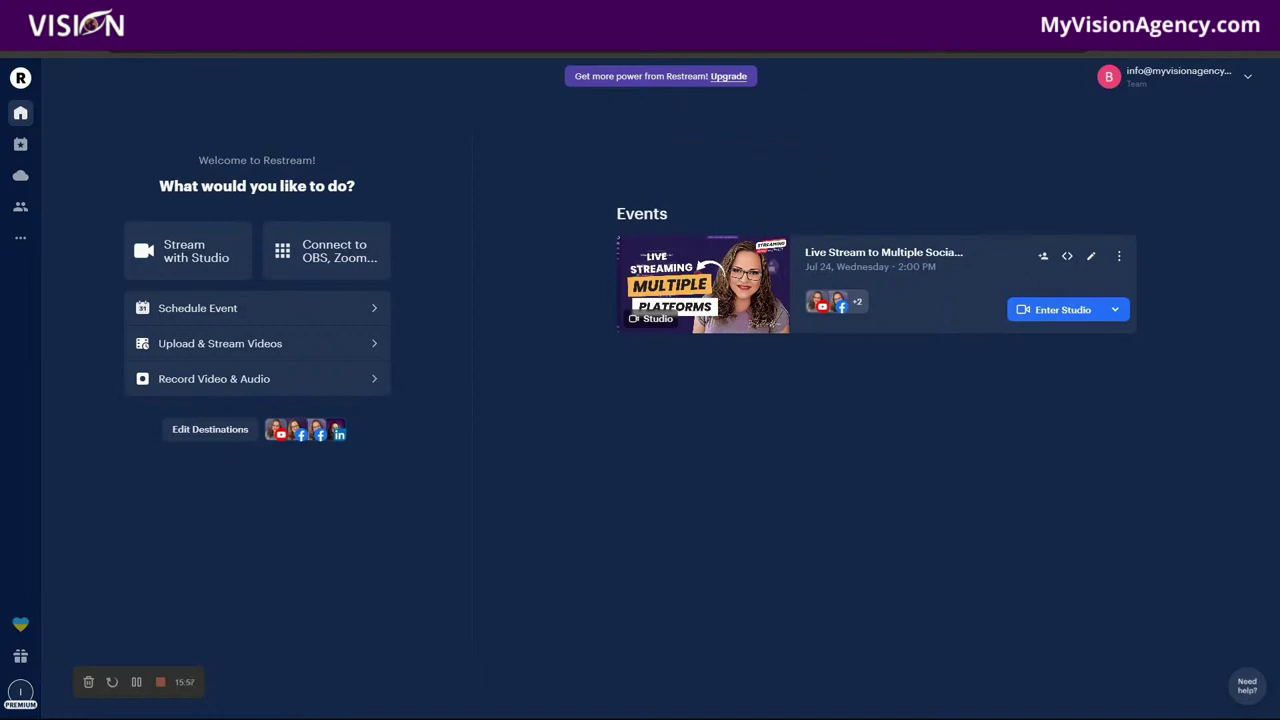
key(ctrl+t)
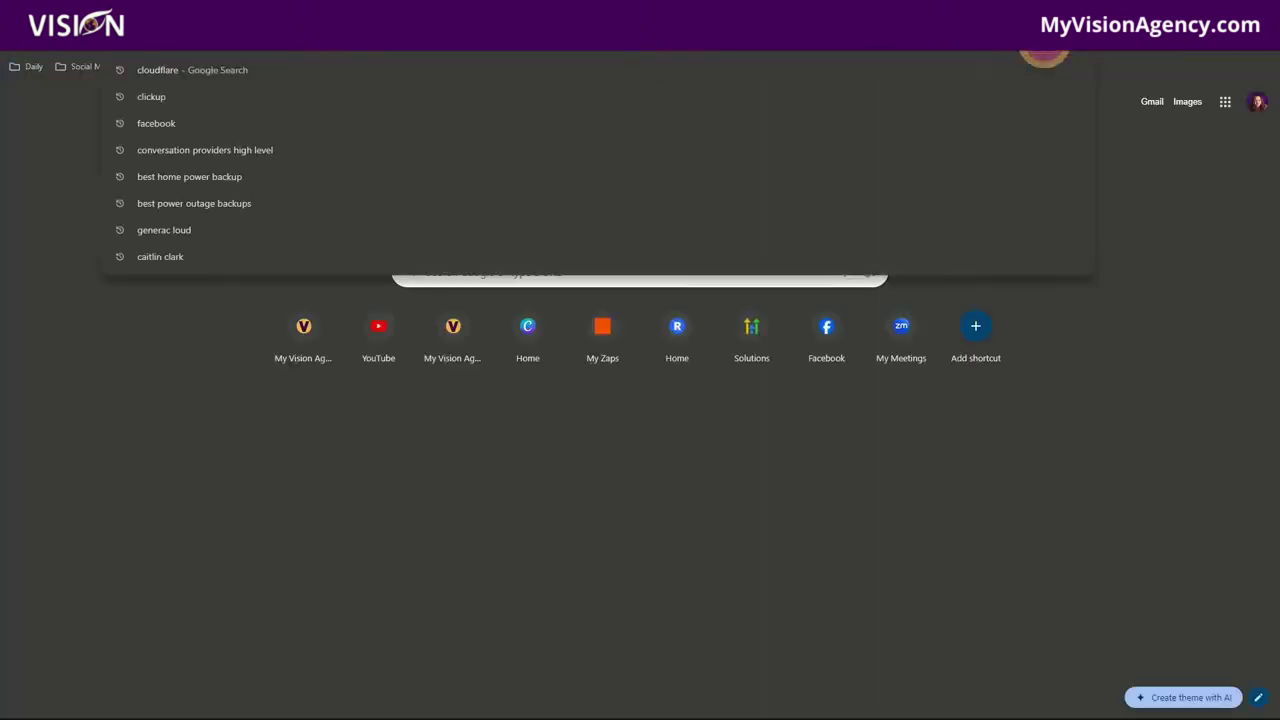
Step: Go to the members site's community feed and glance at the Using Tags for Segmentation post
text(members)
key(Return)
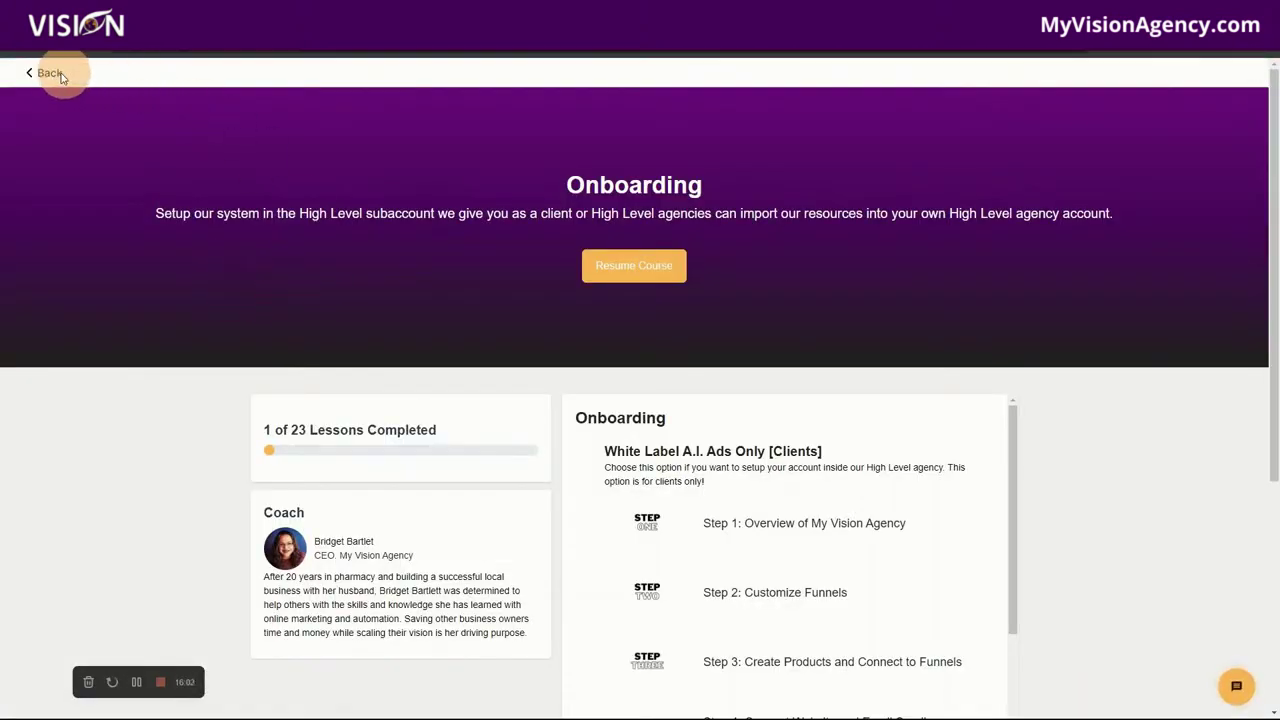
click(49, 72)
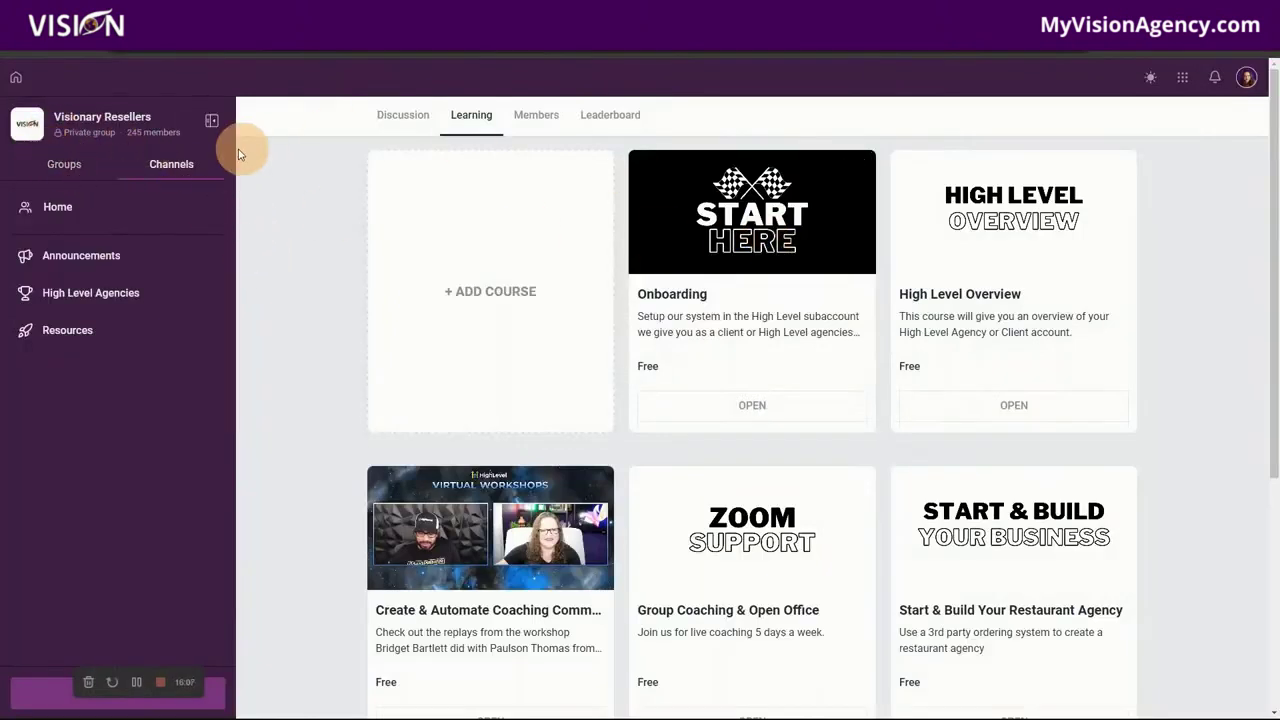
click(390, 120)
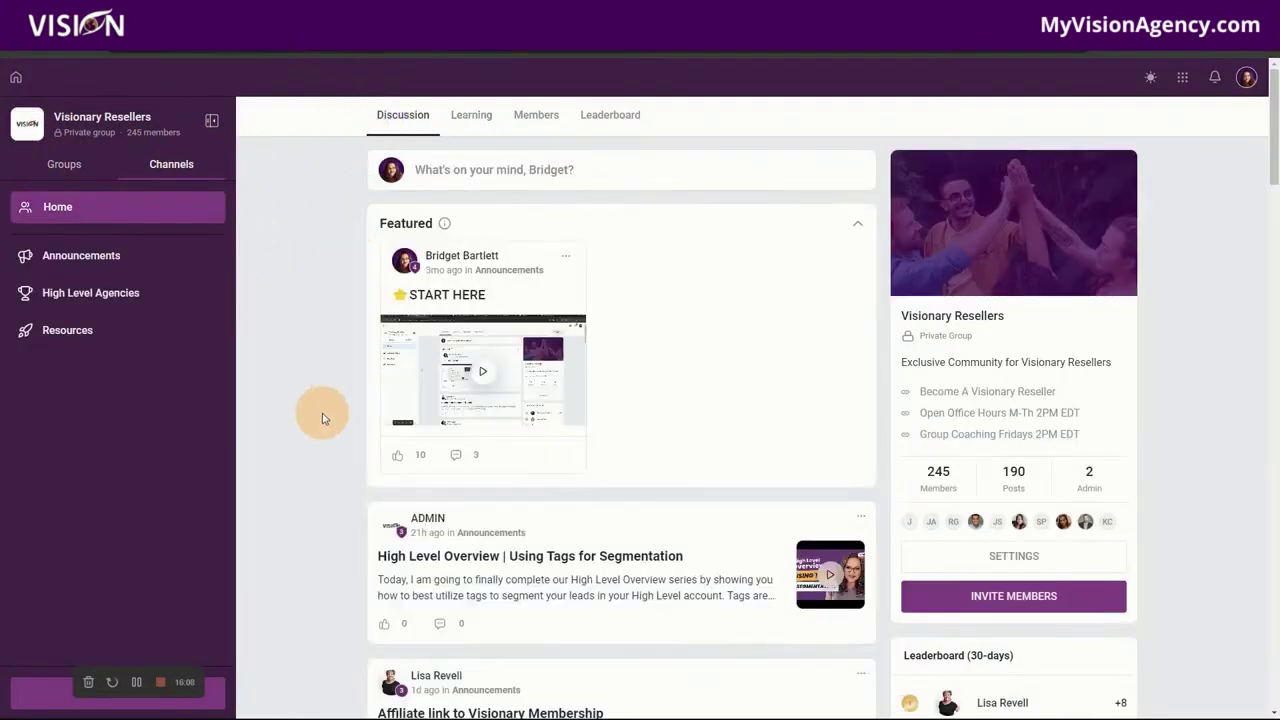
scroll(322, 405, down, 3)
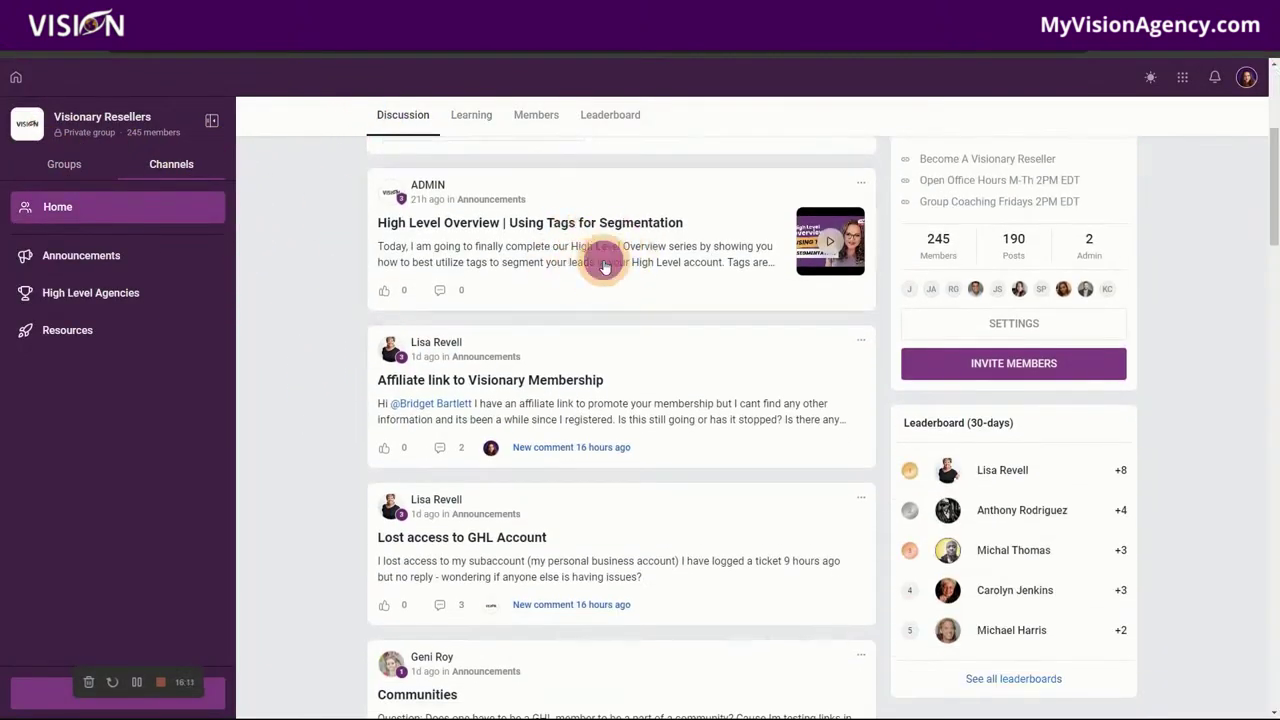
click(596, 260)
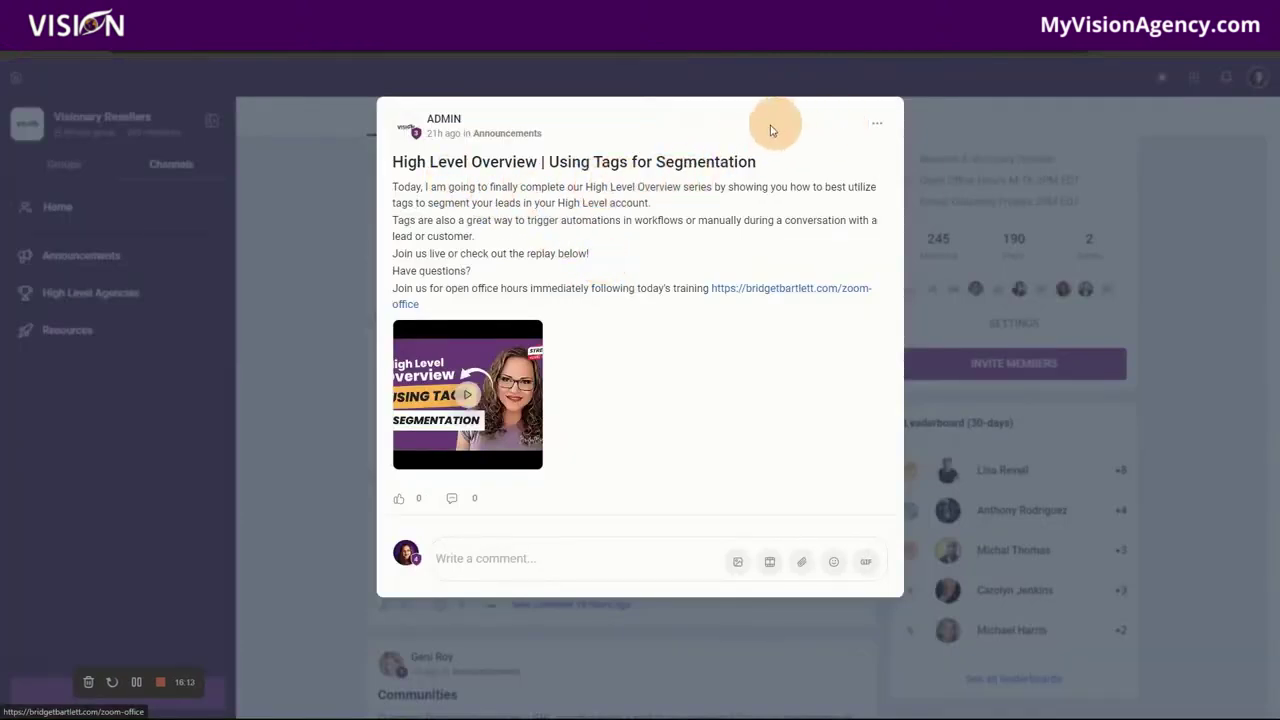
click(314, 238)
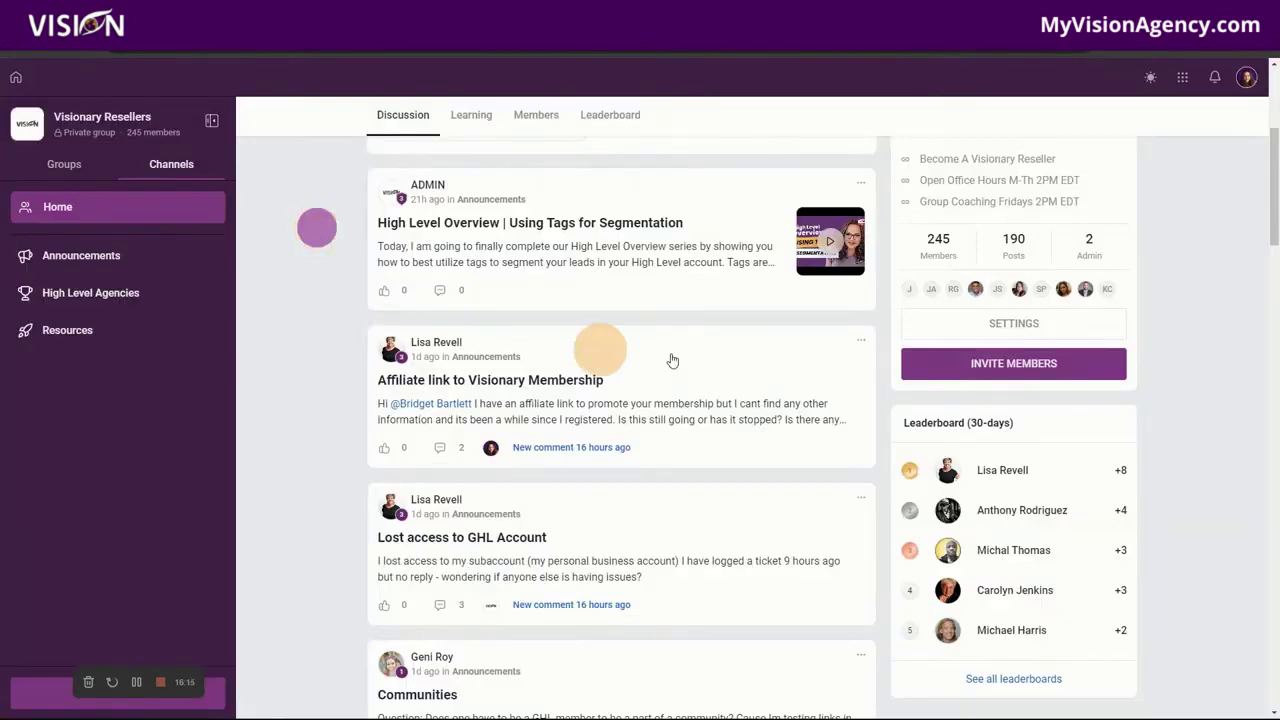
scroll(620, 300, up, 2)
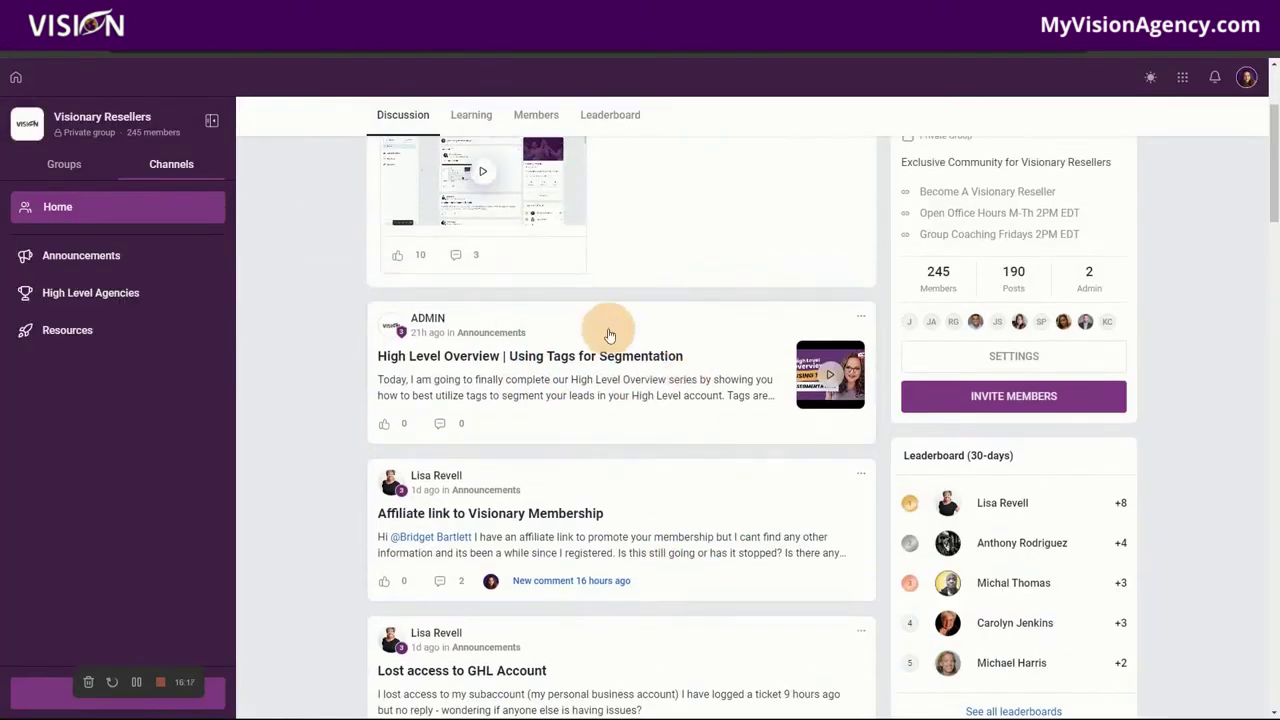
scroll(740, 470, down, 6)
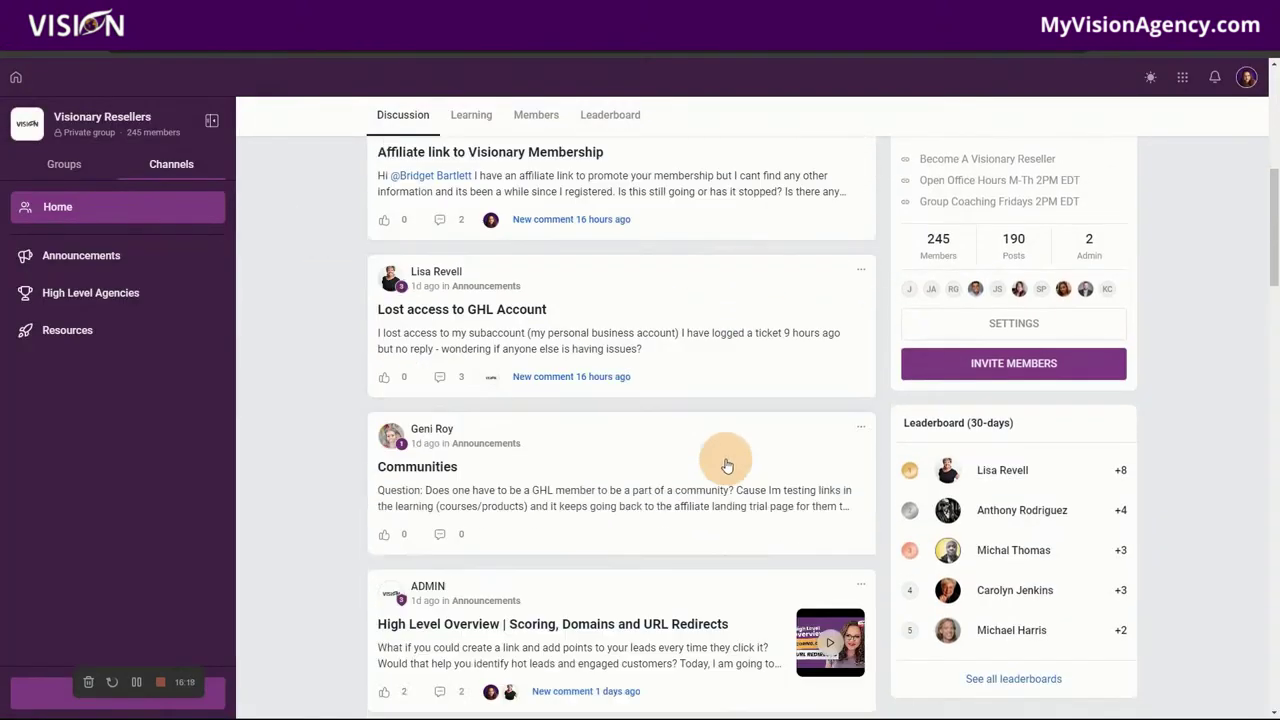
scroll(620, 335, down, 1)
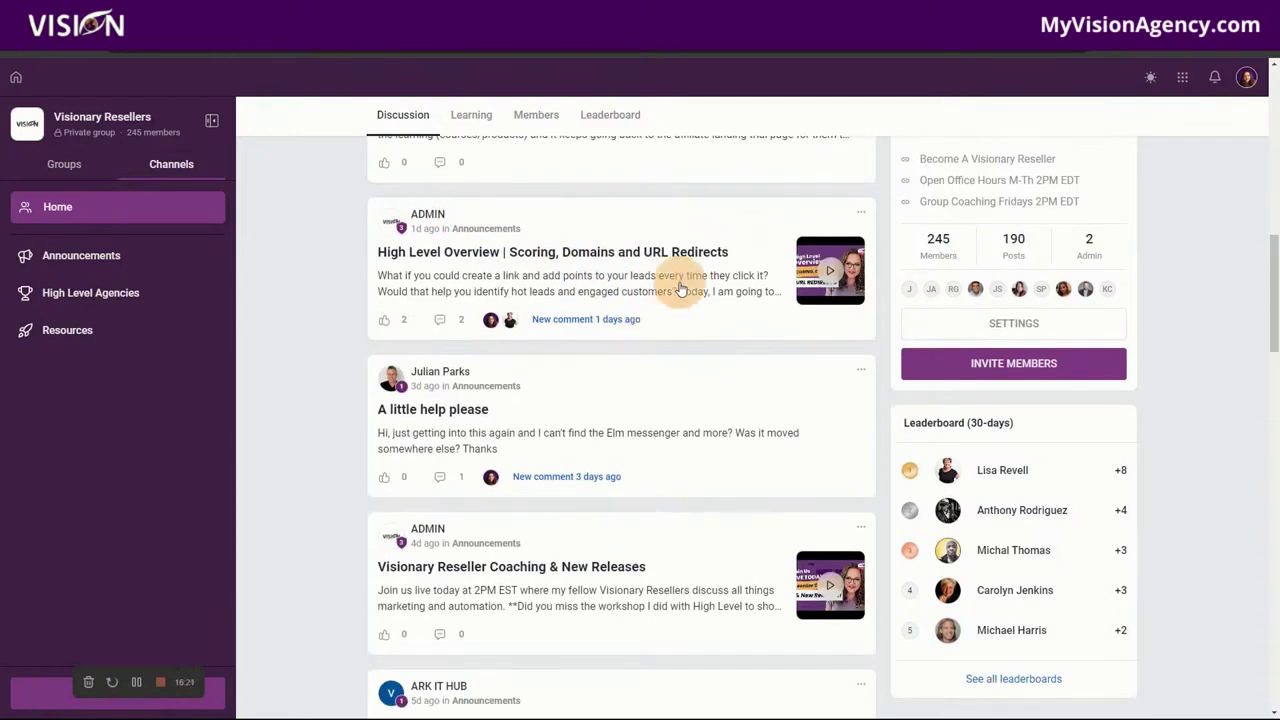
Step: Watch the High Level Overview post's replay video, then return to the Restream dashboard
click(645, 283)
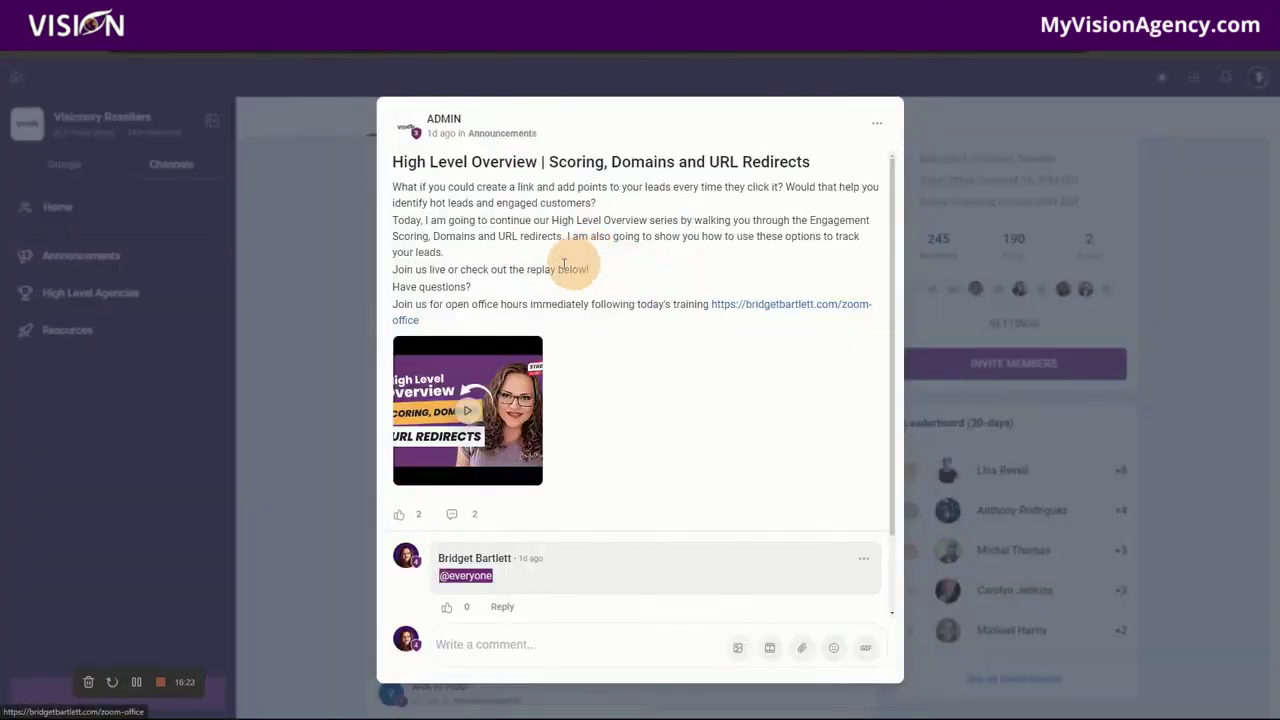
click(465, 414)
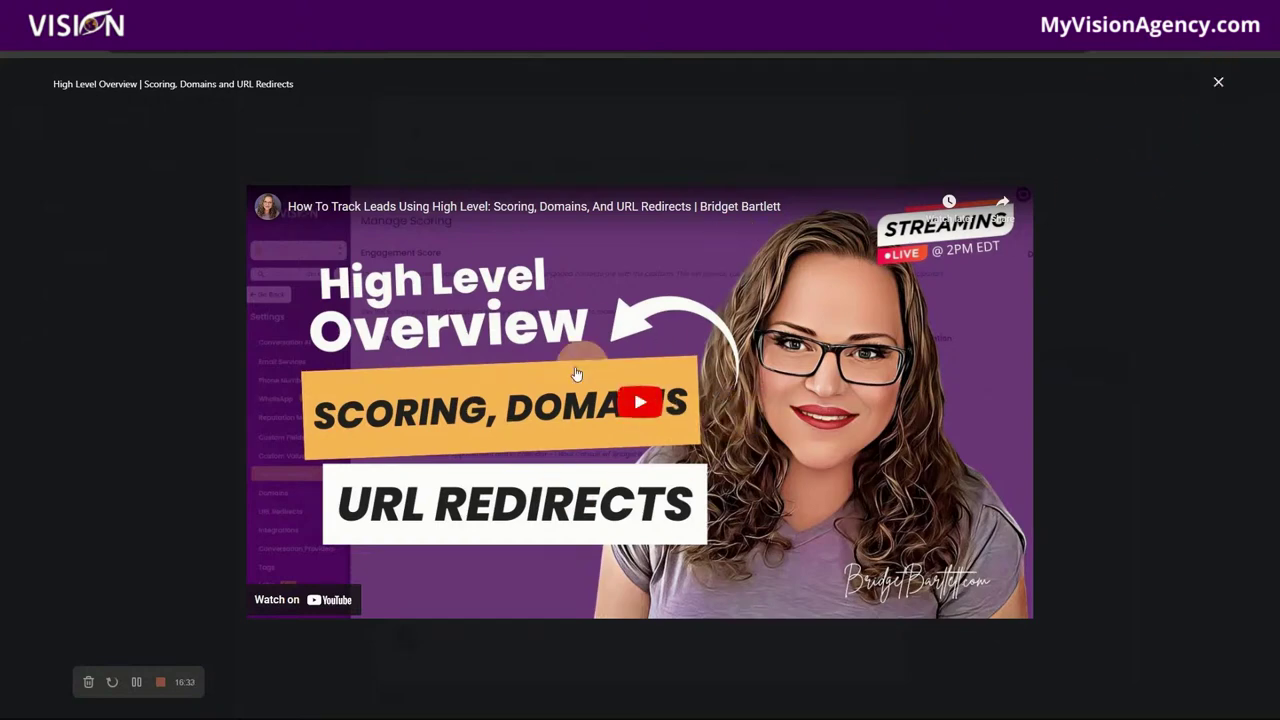
click(1218, 87)
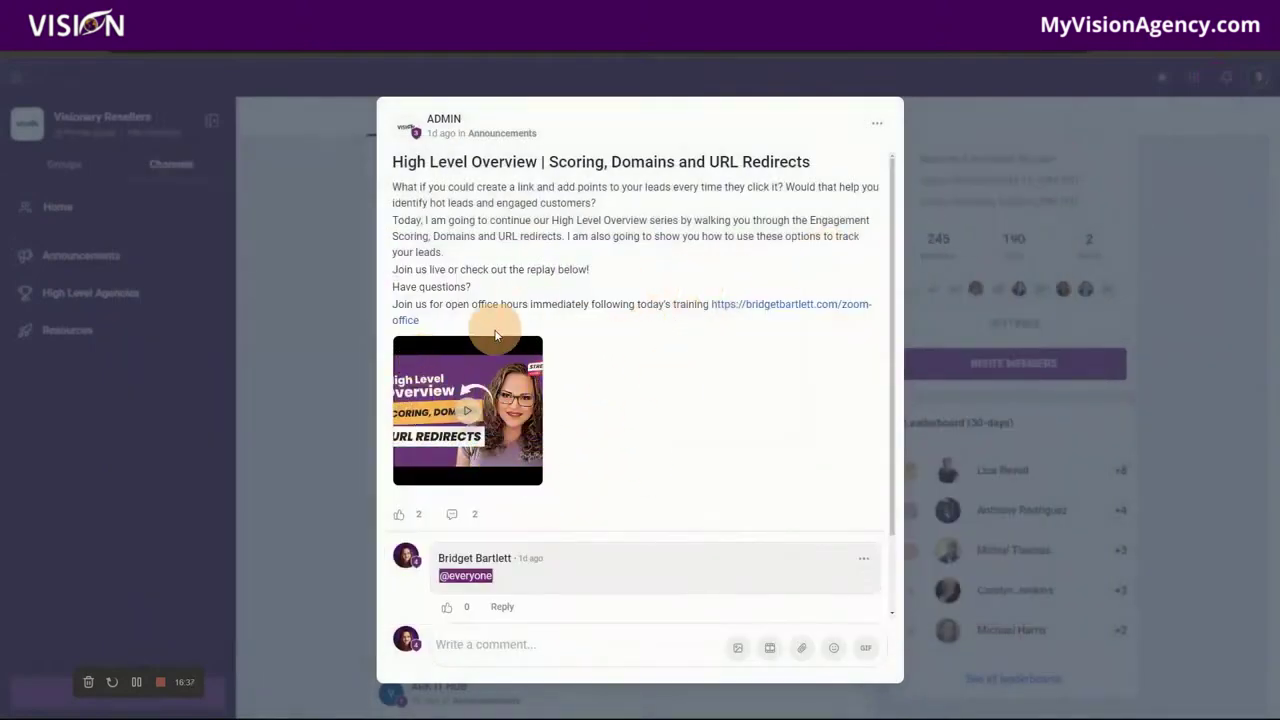
click(338, 172)
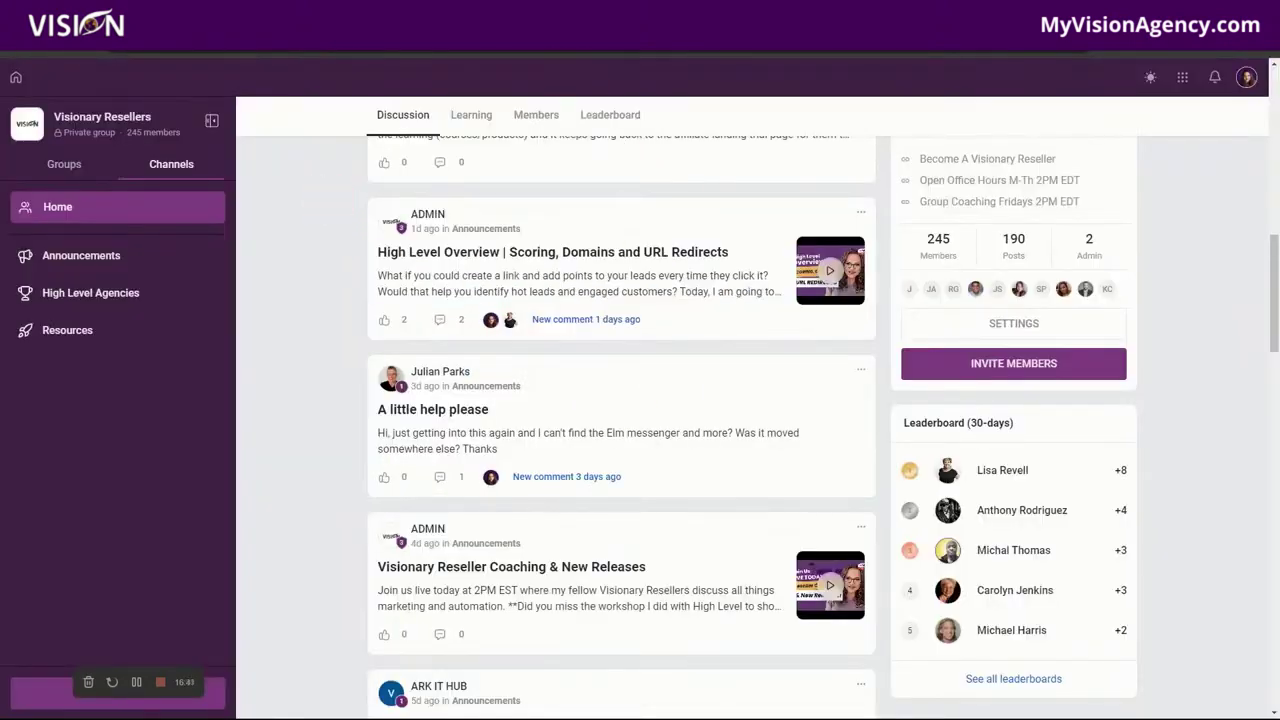
click(440, 15)
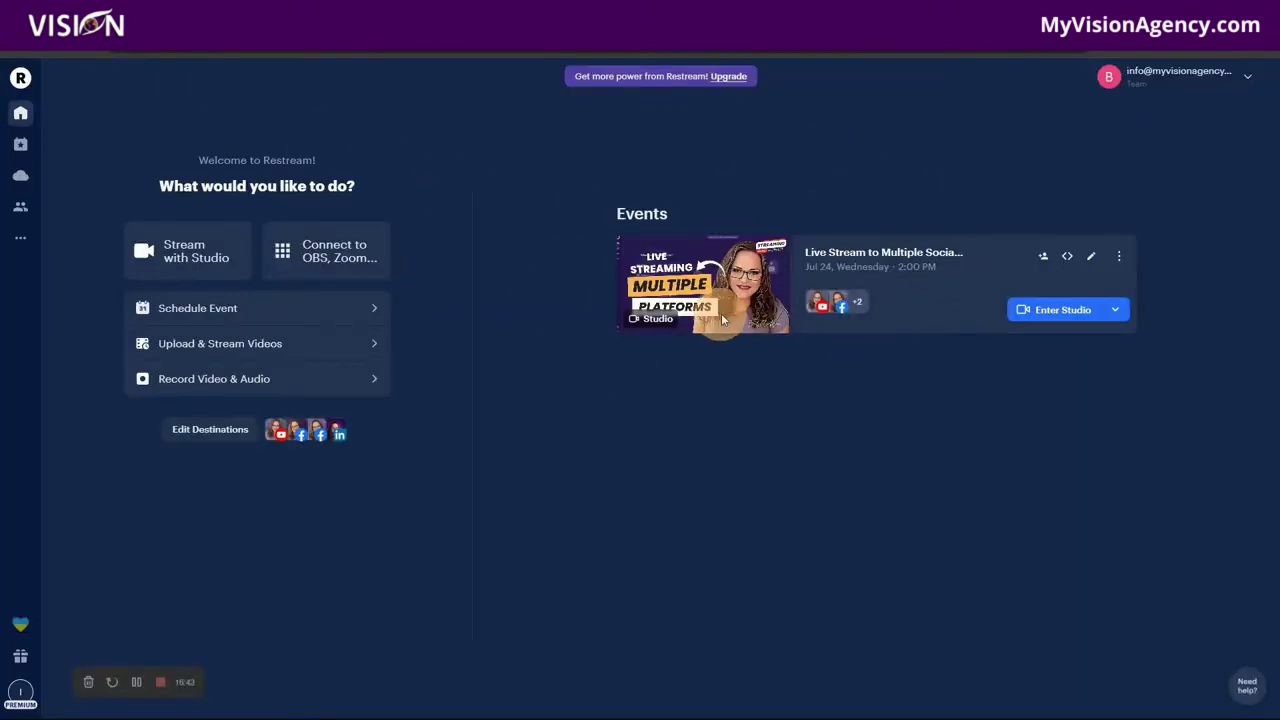
Step: Join the studio for the multi-platform live stream event and review its settings
click(1040, 312)
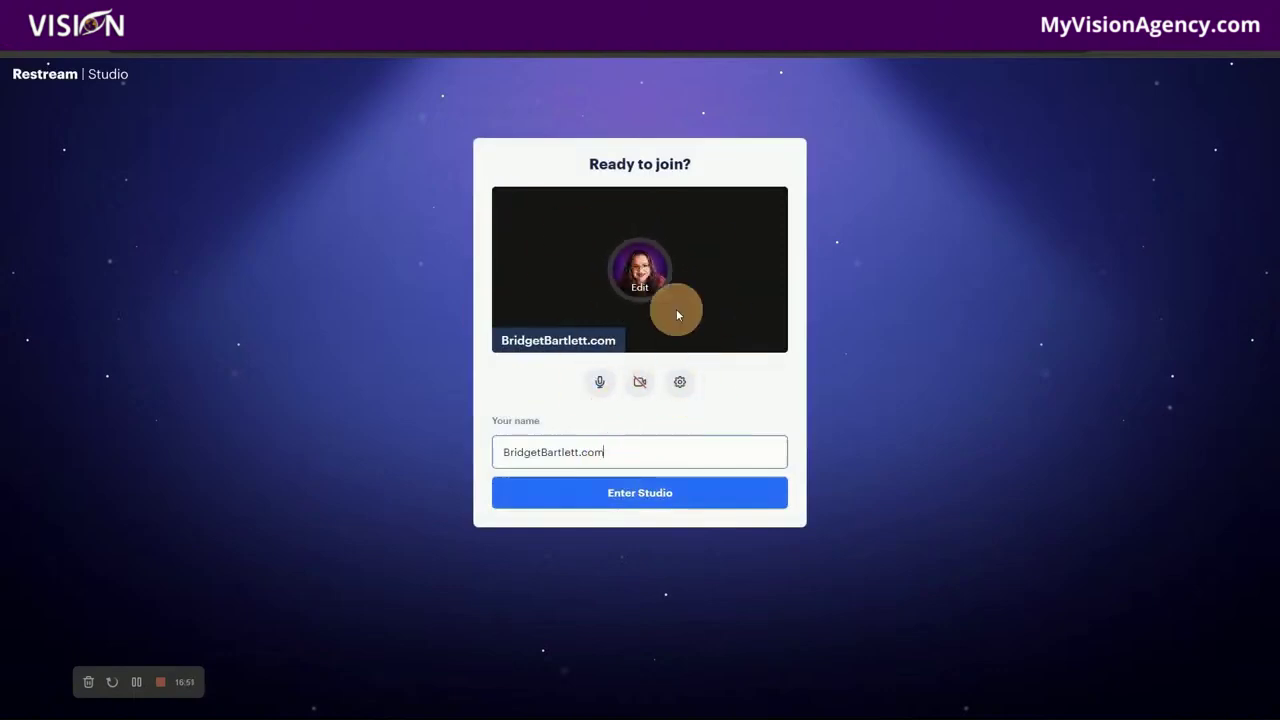
click(648, 494)
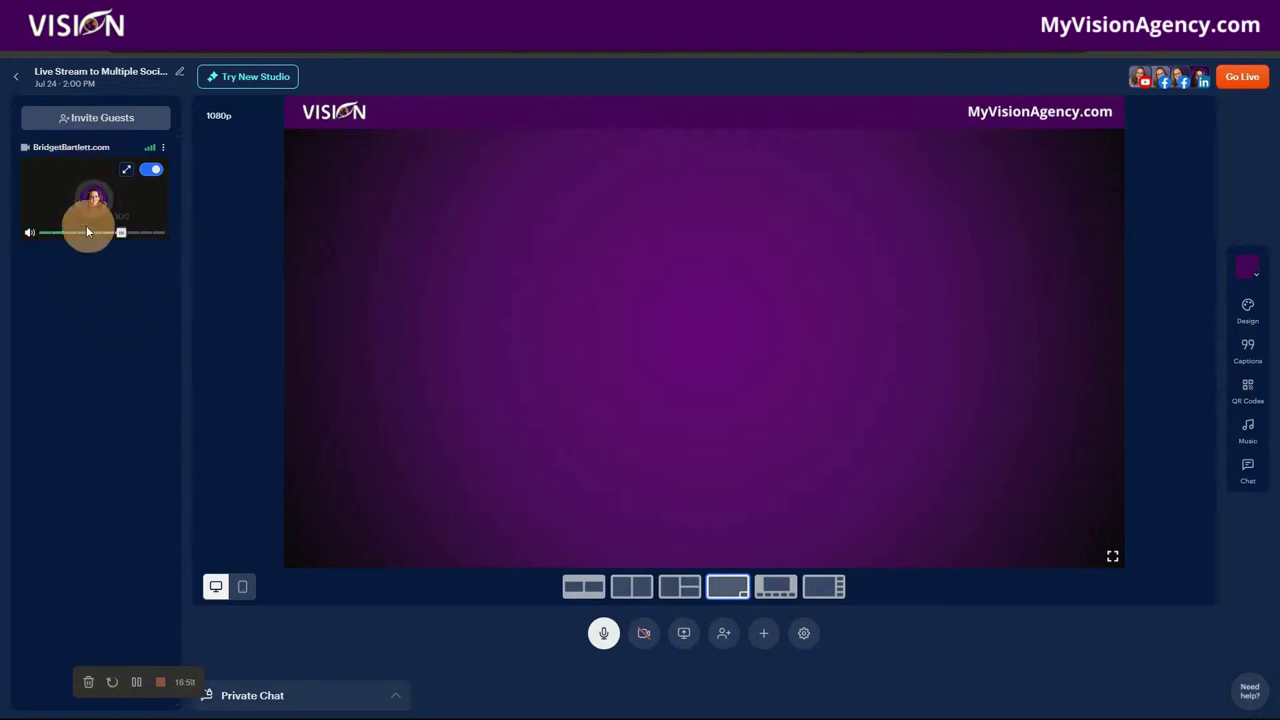
click(806, 633)
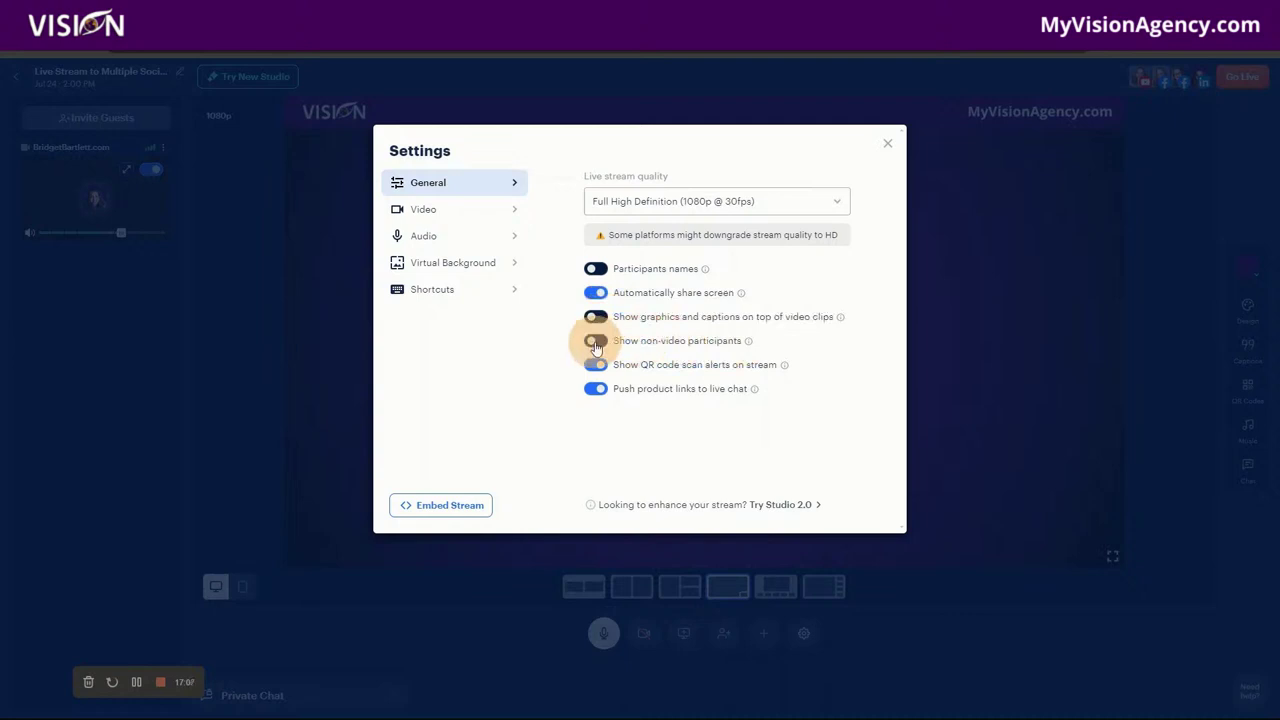
click(889, 148)
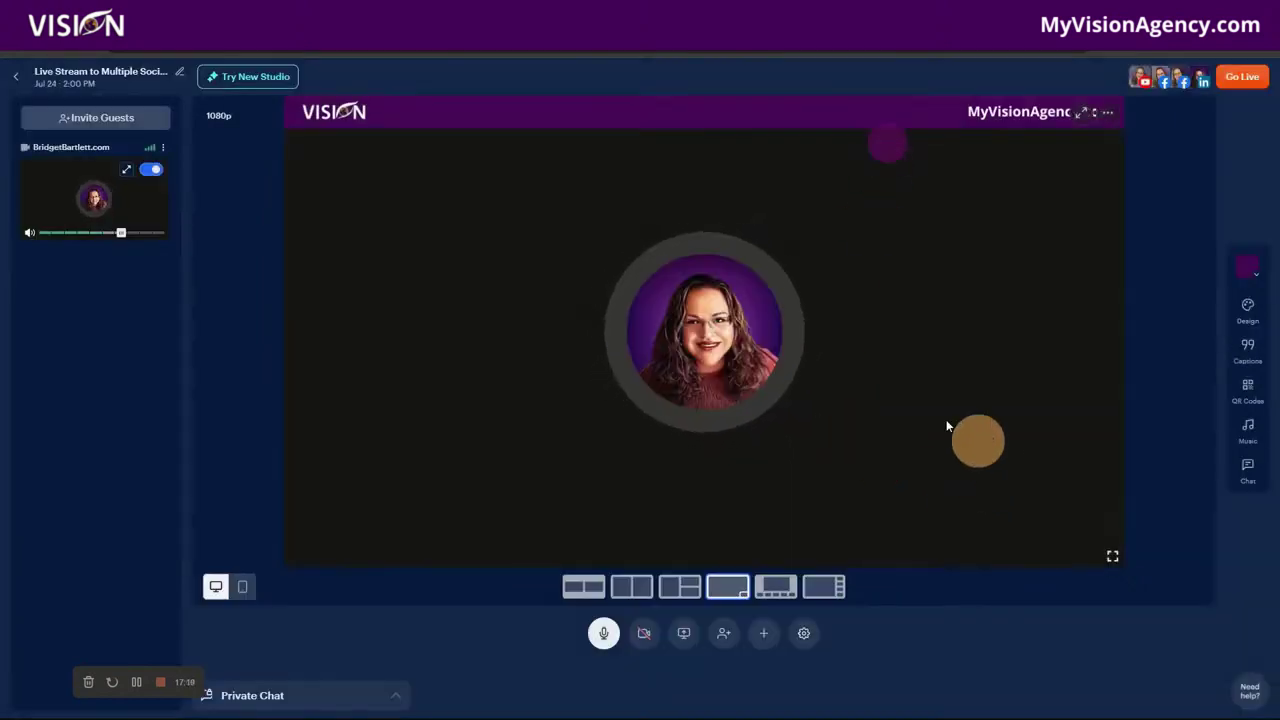
Step: Share the entire Screen 2 so the VOTE! flag image appears on the studio stage
click(685, 634)
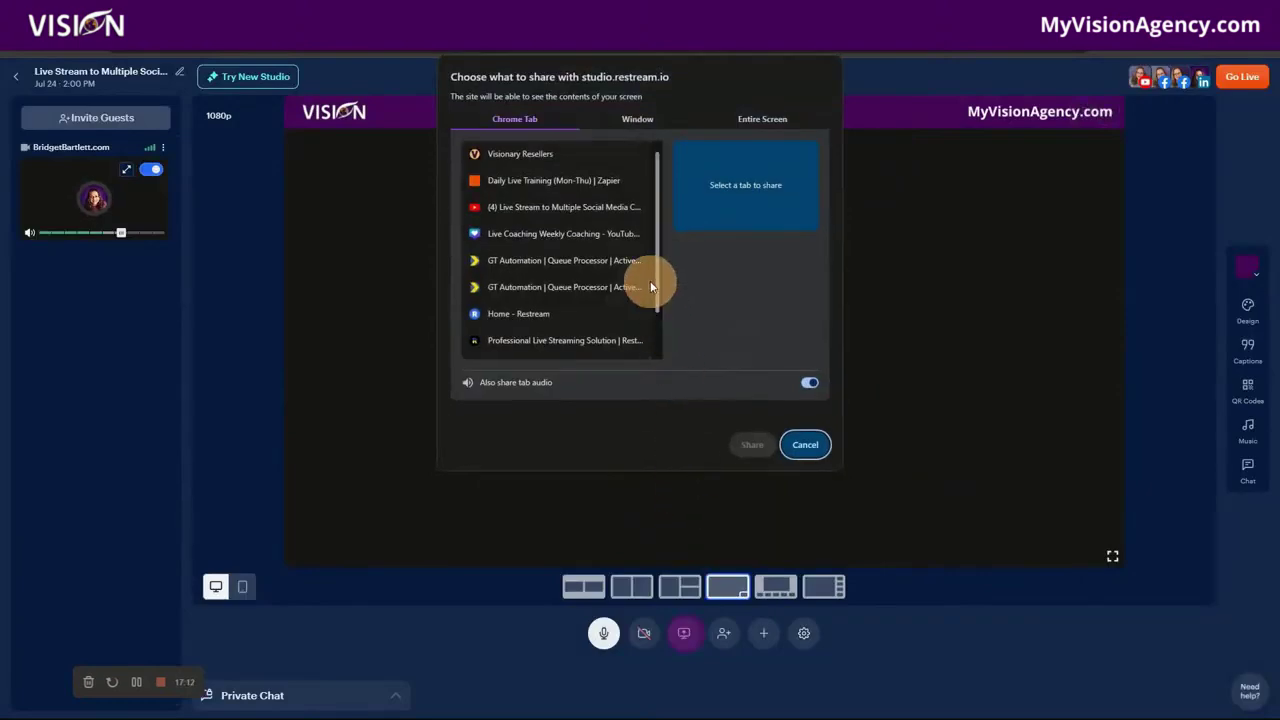
click(745, 127)
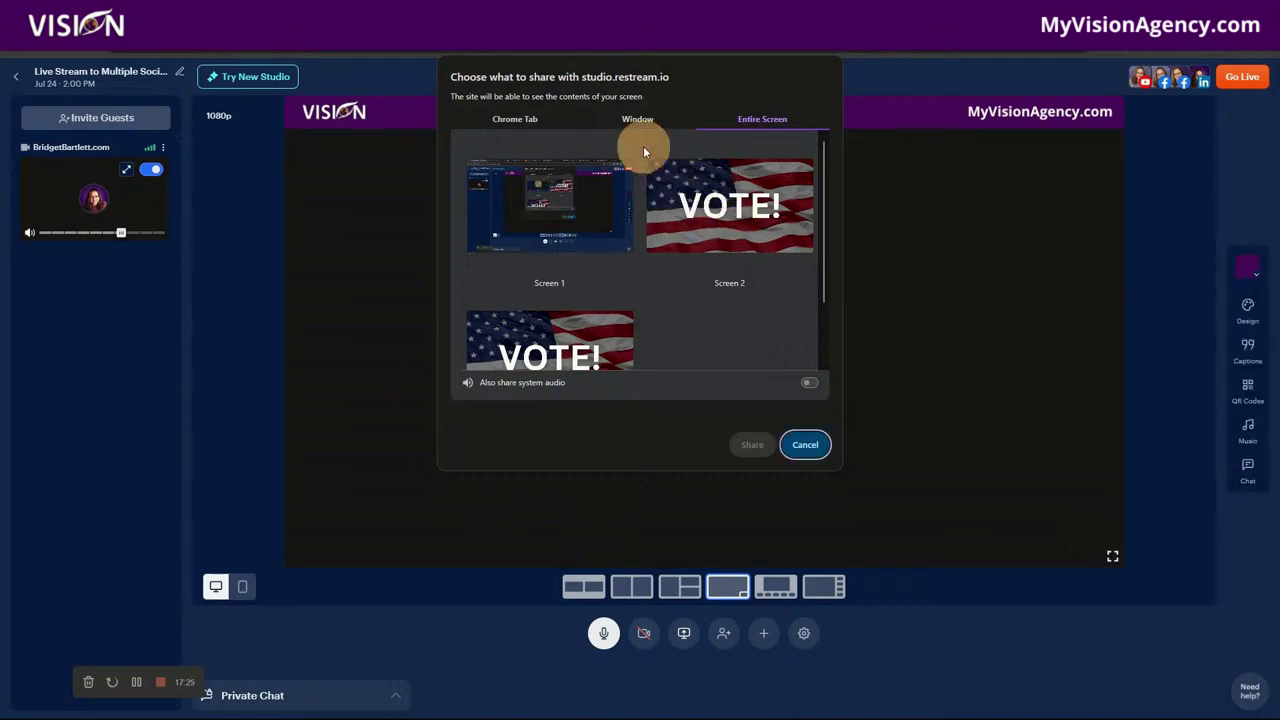
click(704, 215)
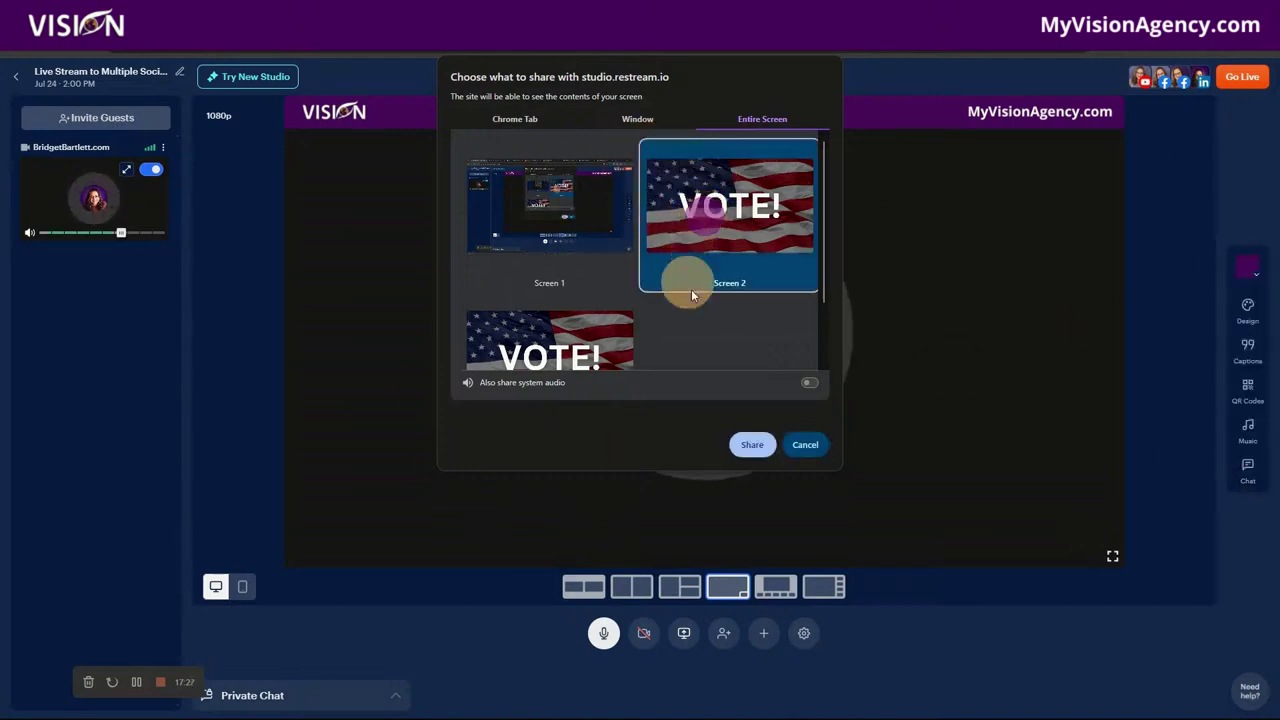
click(571, 231)
click(783, 228)
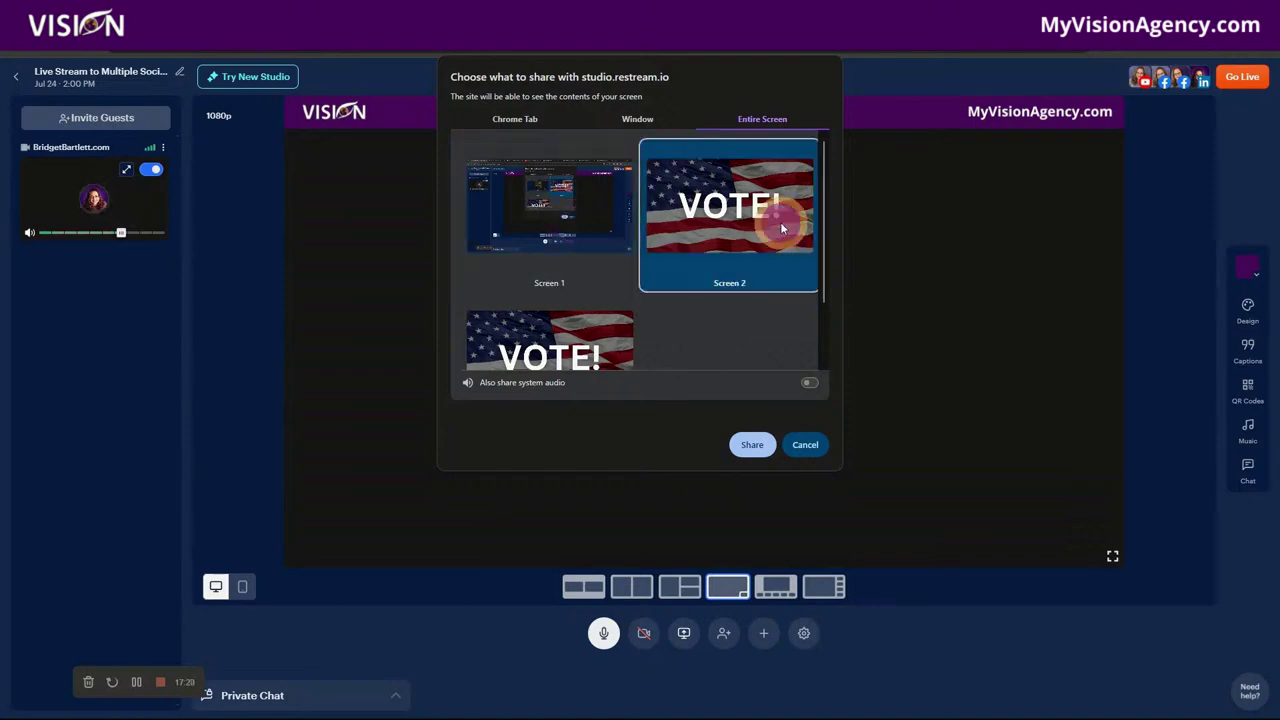
click(568, 357)
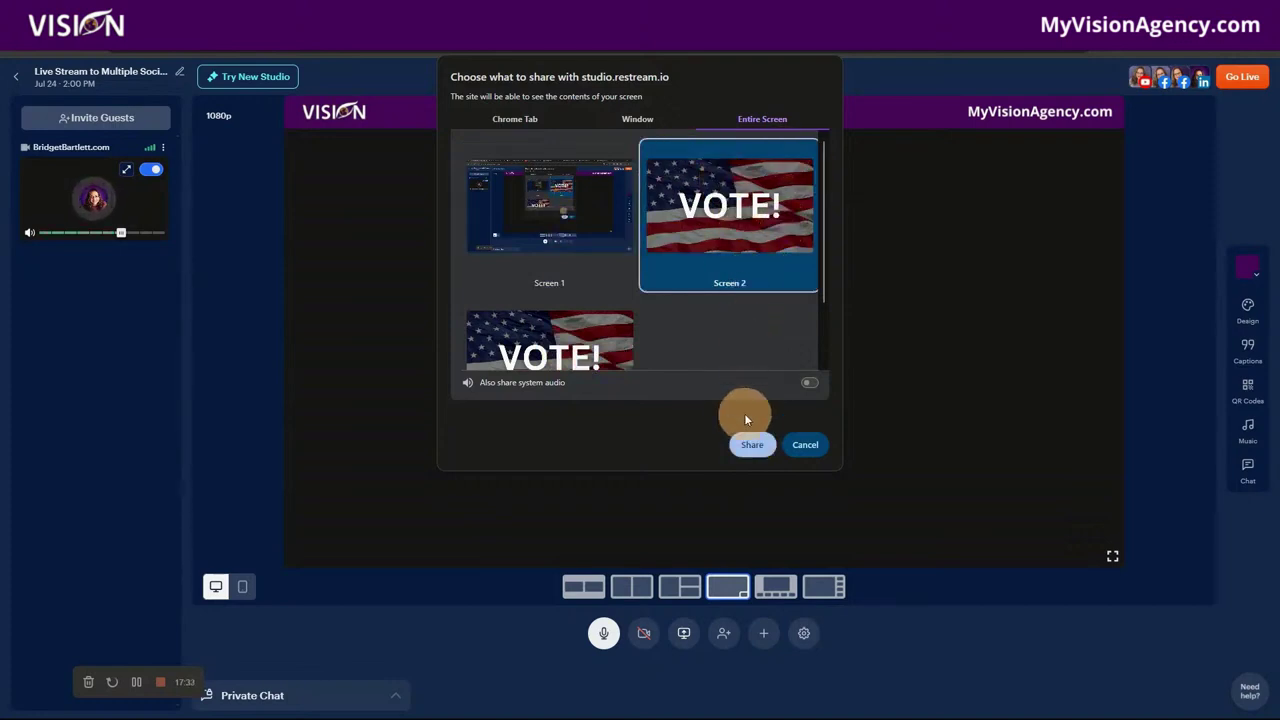
click(752, 446)
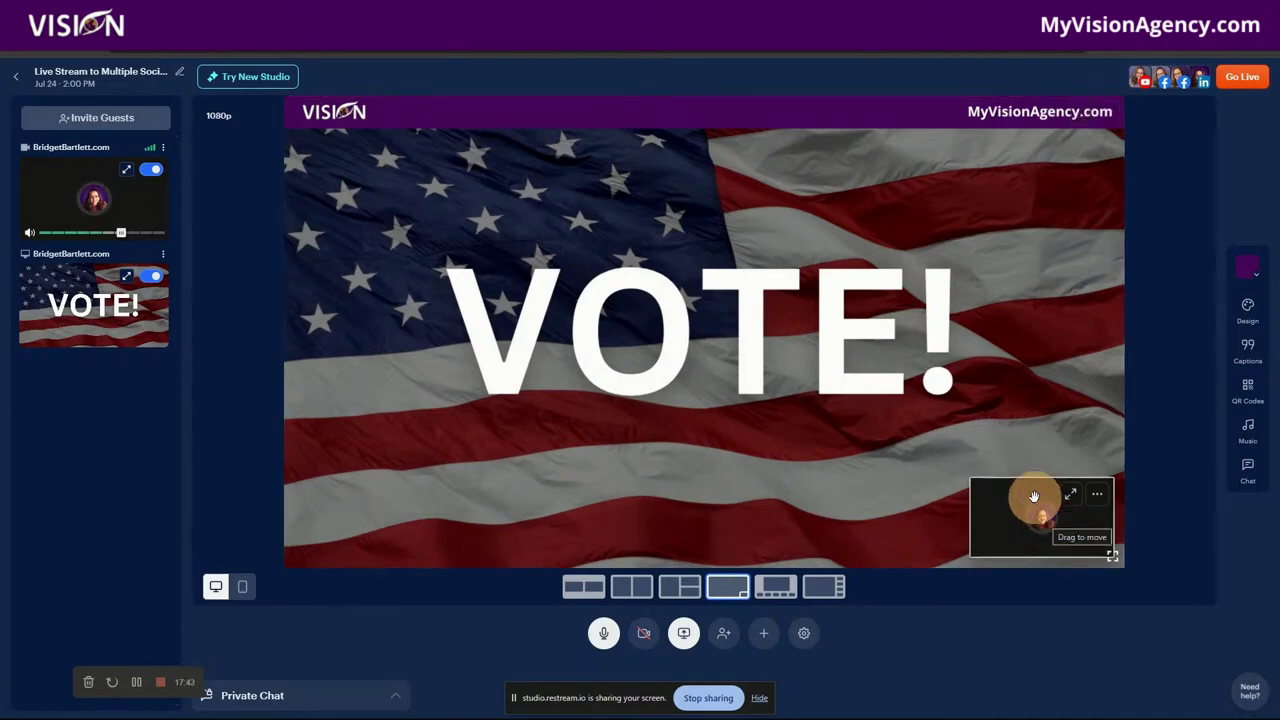
Step: Turn off Show non-video participants, bring up the Design panel, and switch to the Canva design
click(804, 633)
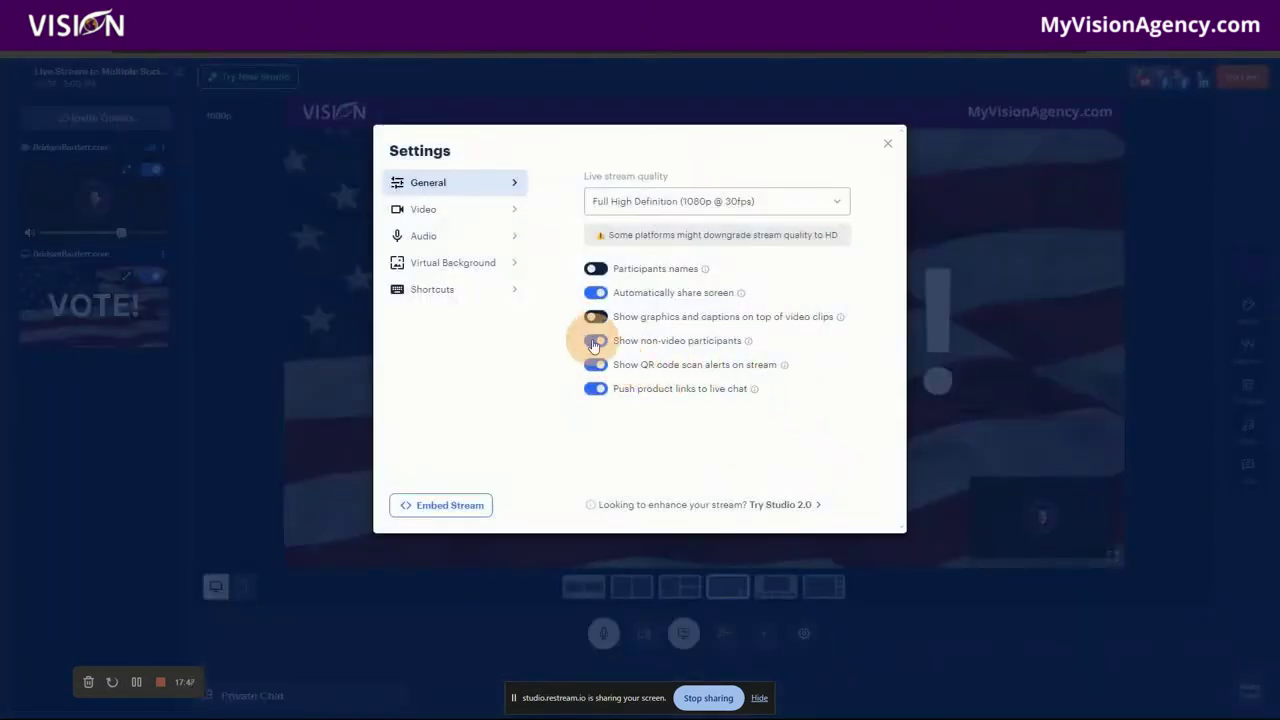
click(593, 345)
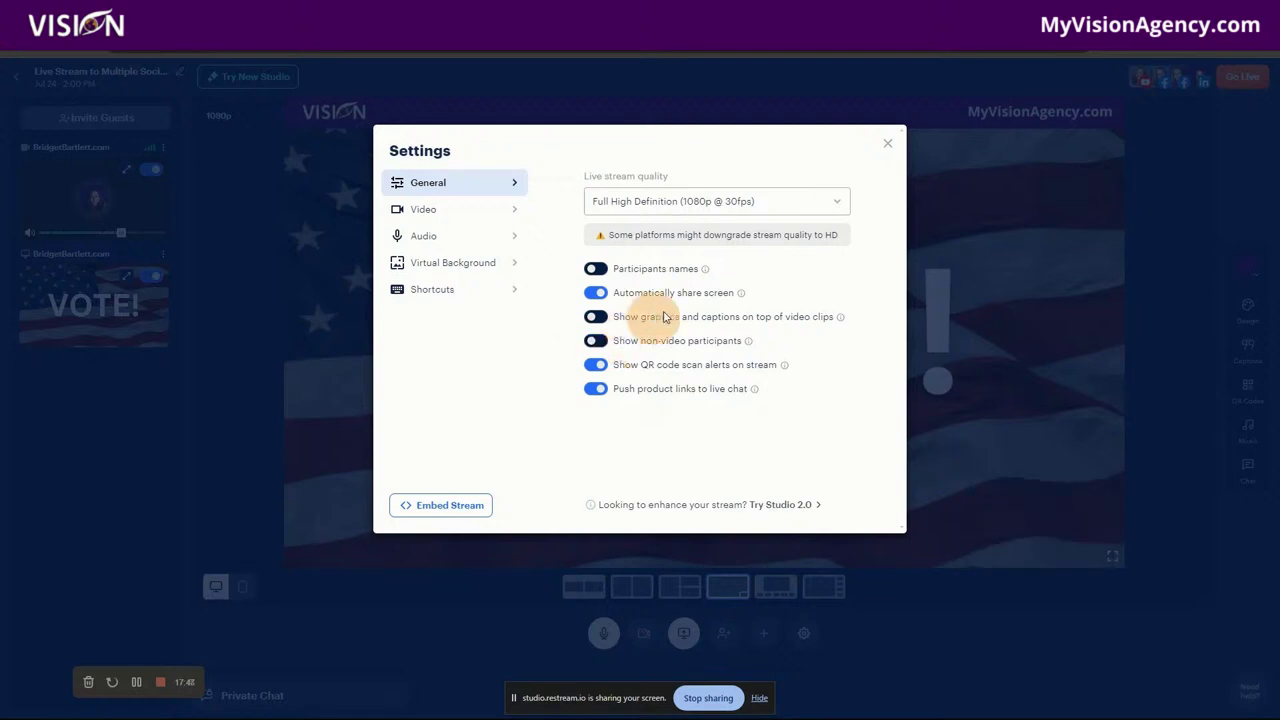
click(886, 148)
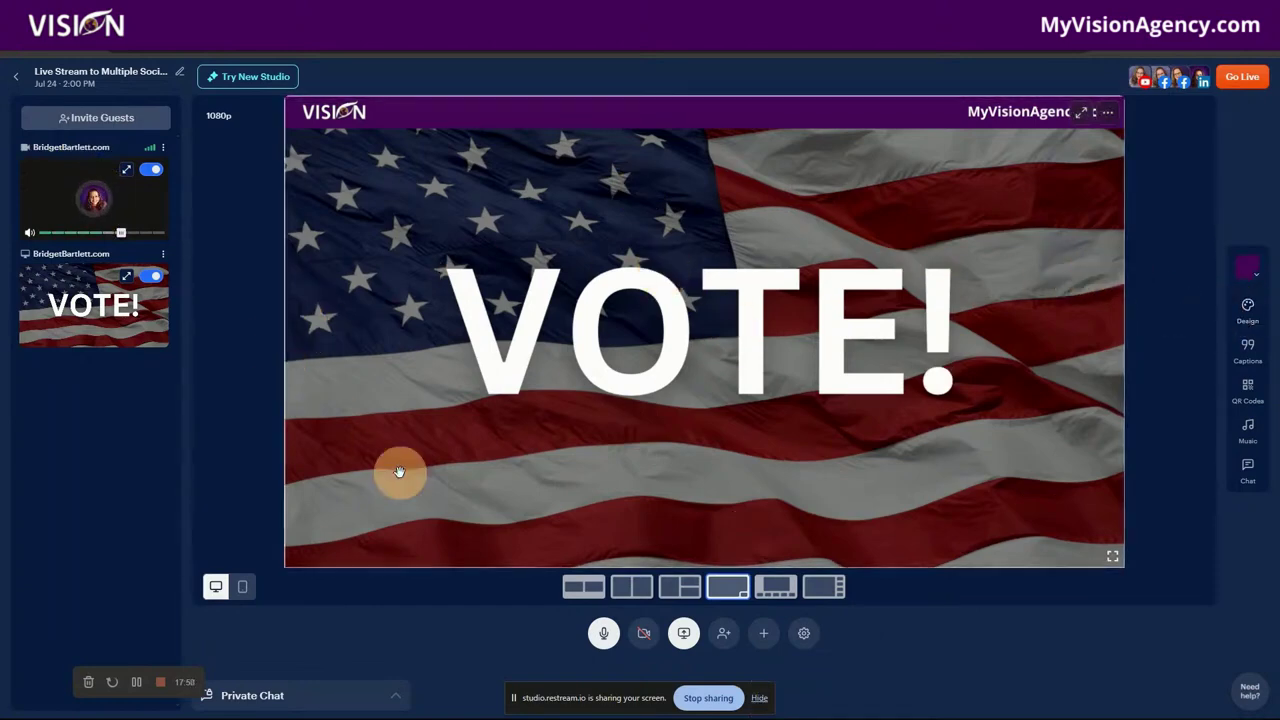
click(1250, 312)
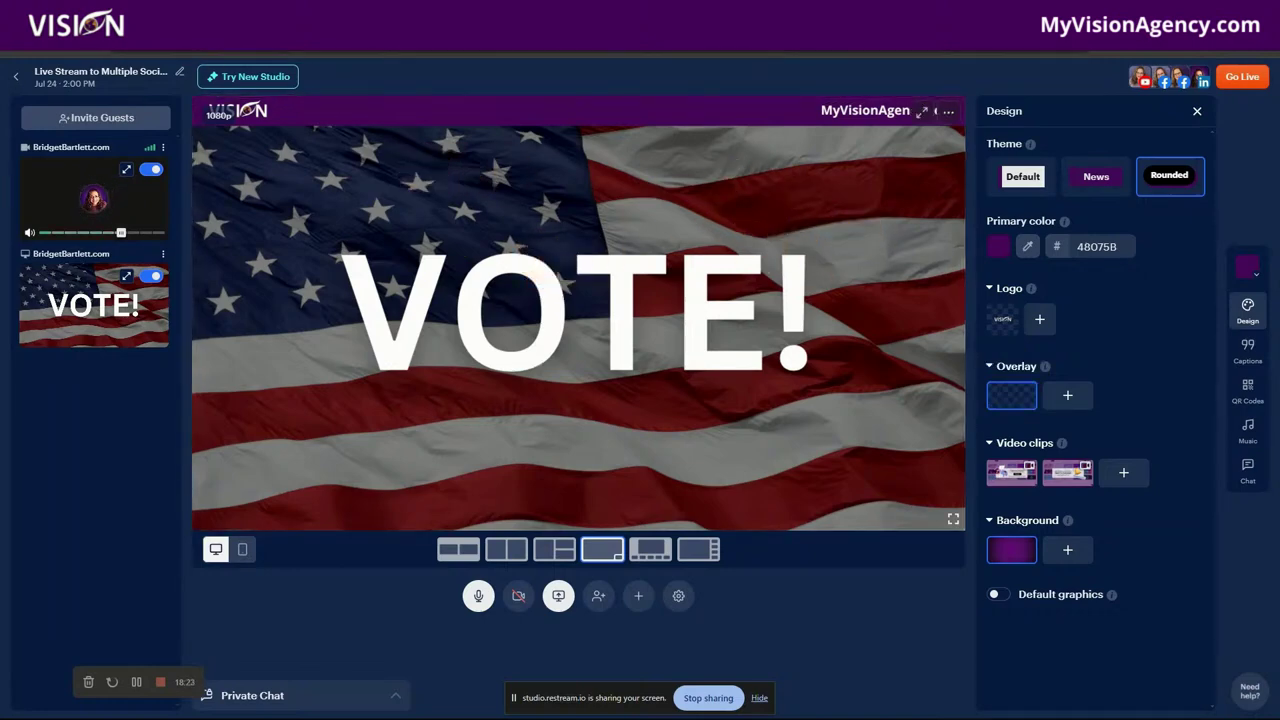
click(1058, 40)
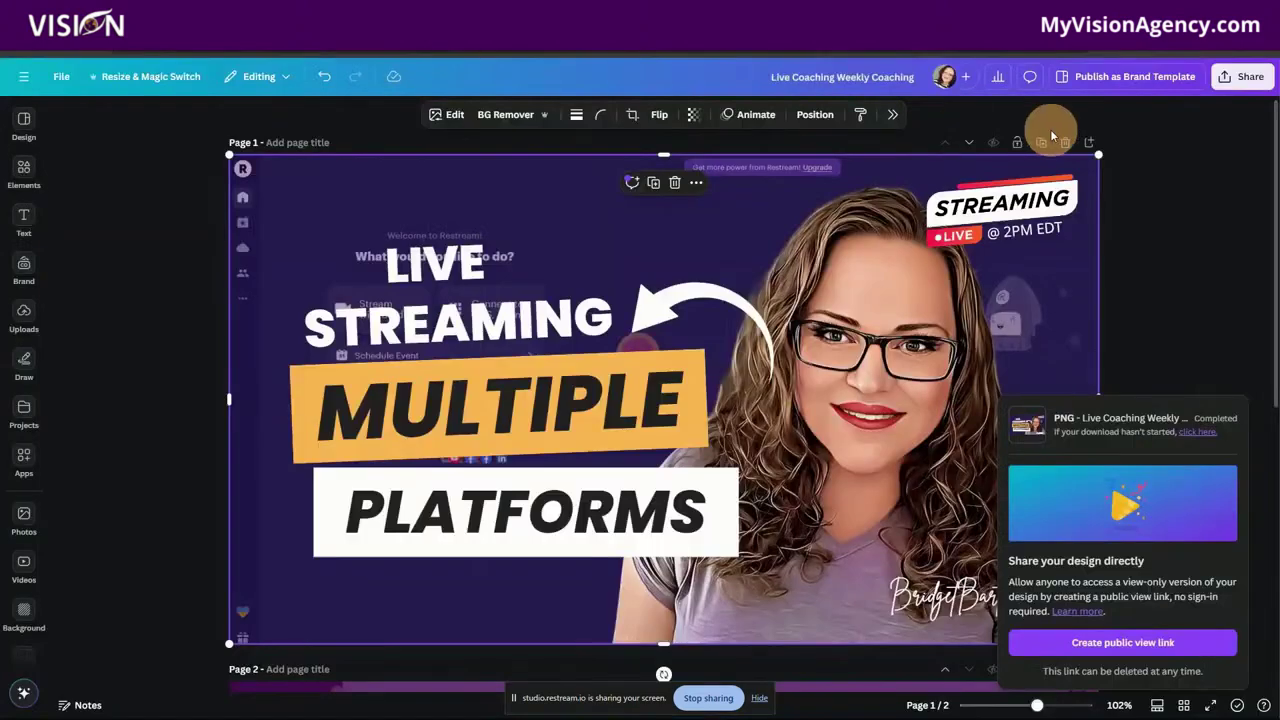
Step: Start a new YouTube Thumbnail design from the Canva home page
click(21, 77)
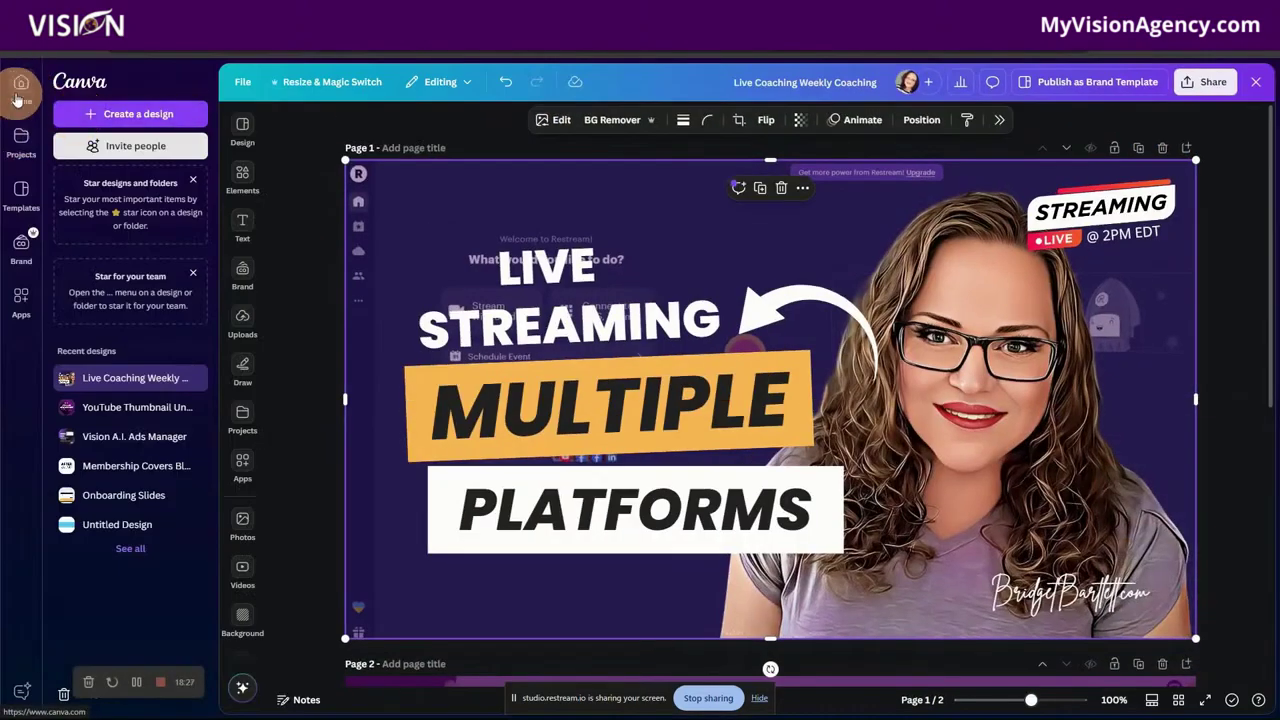
click(17, 94)
click(155, 116)
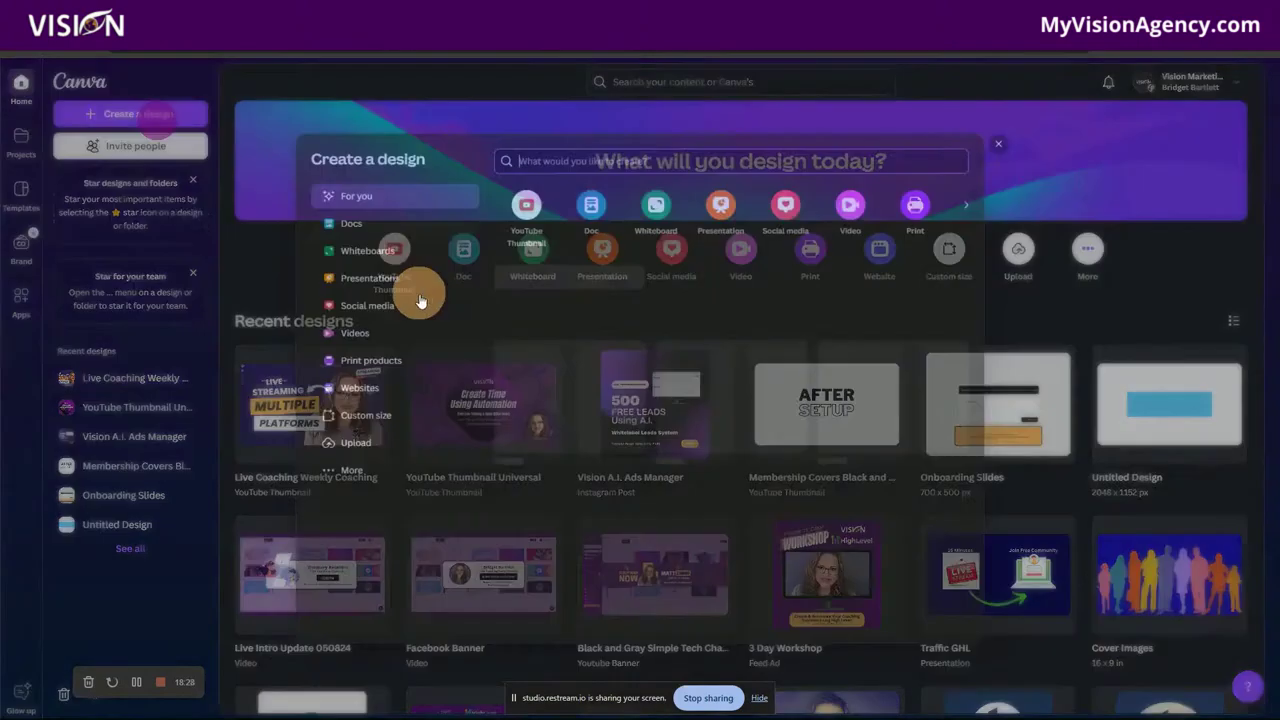
click(518, 200)
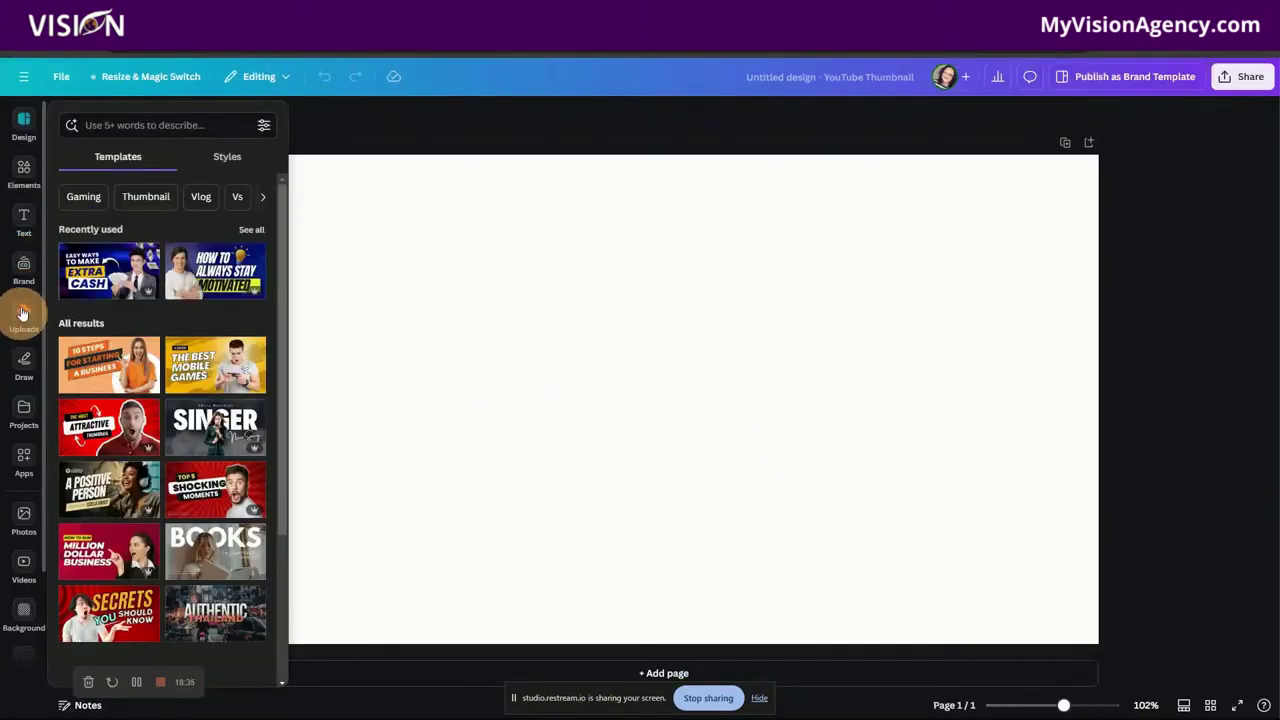
Step: Add a square shape and resize it into a 46 px tall banner across the top
click(24, 180)
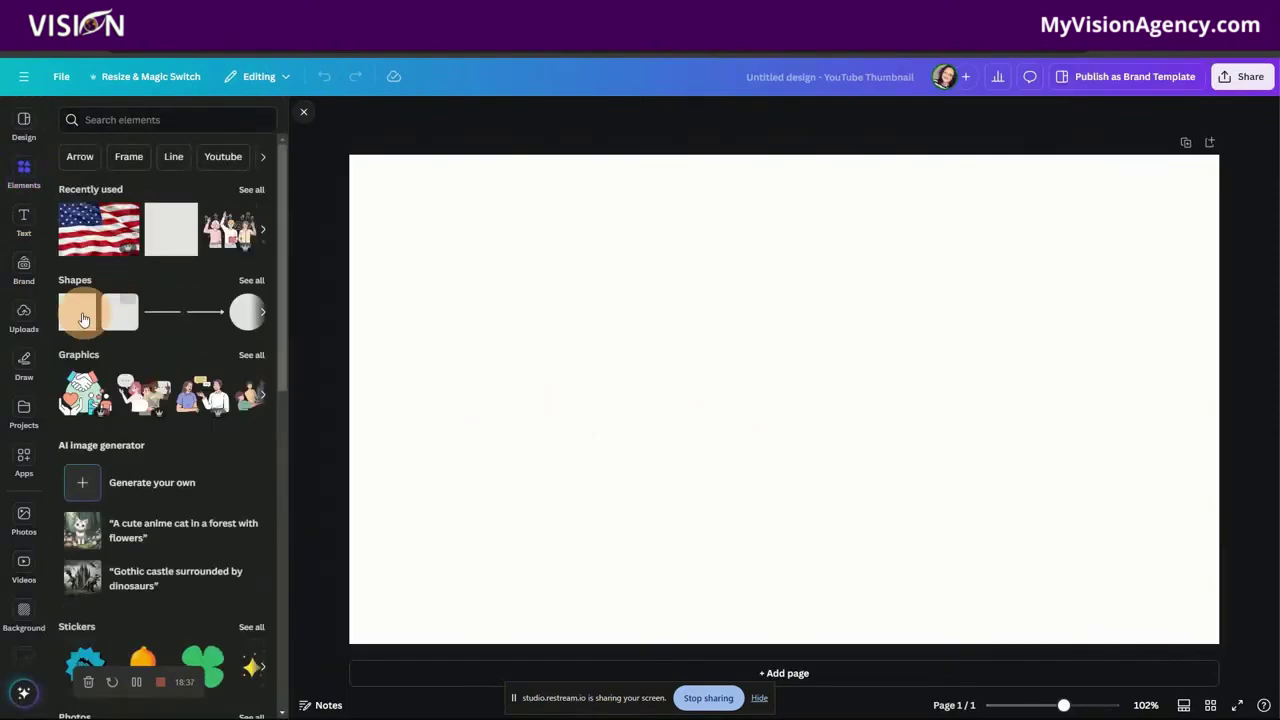
click(789, 403)
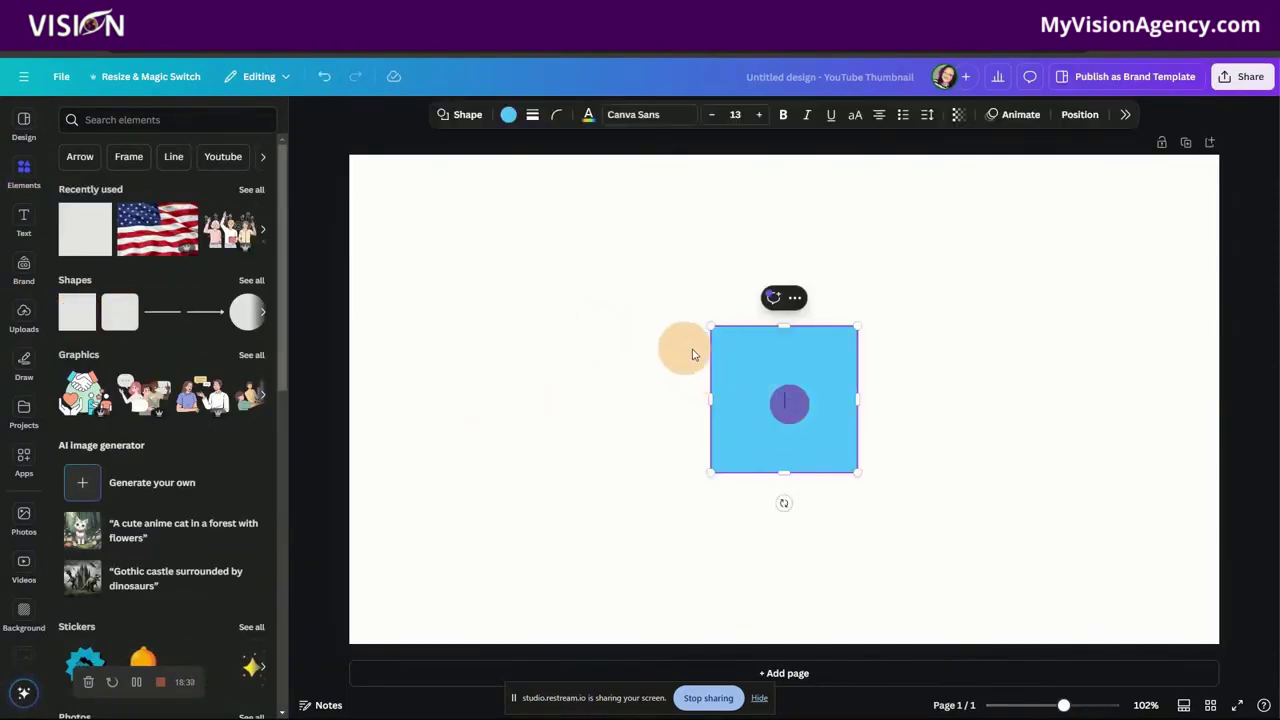
click(951, 402)
drag(775, 388, 1220, 227)
drag(787, 299, 782, 187)
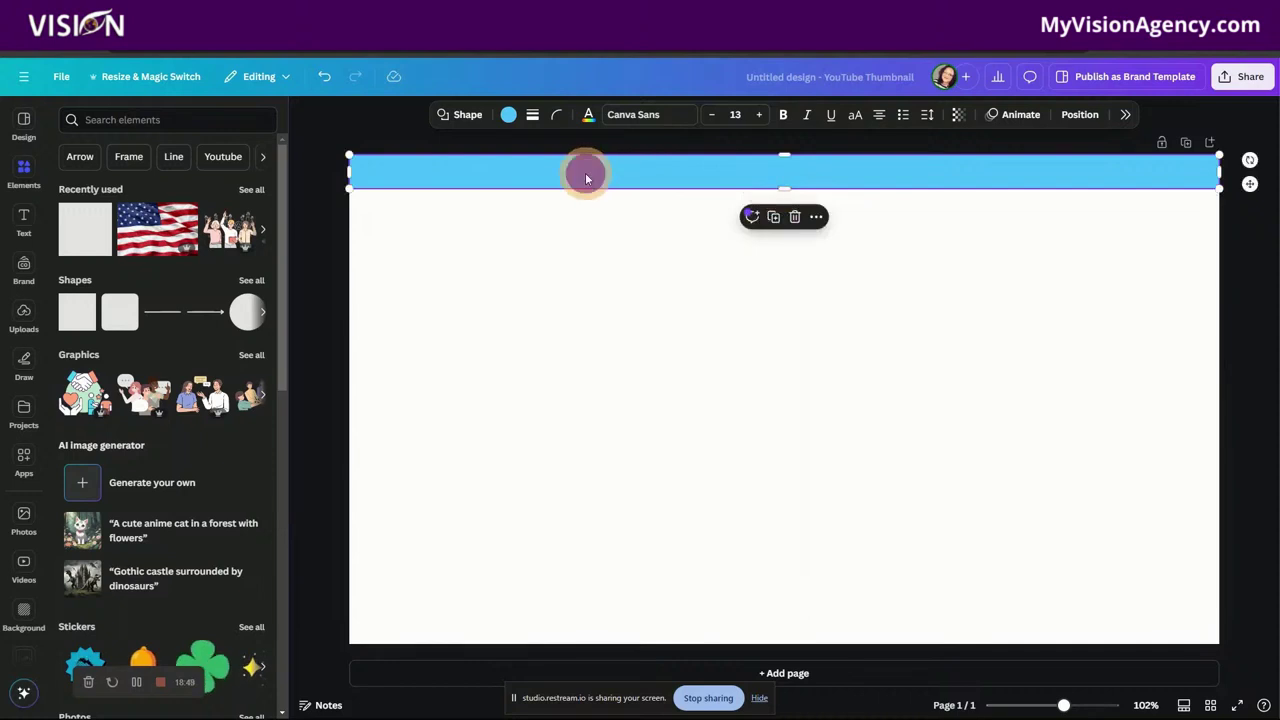
Step: Colour the banner dark purple from the Vision marketing brand kit and drag a Heading onto it
click(509, 116)
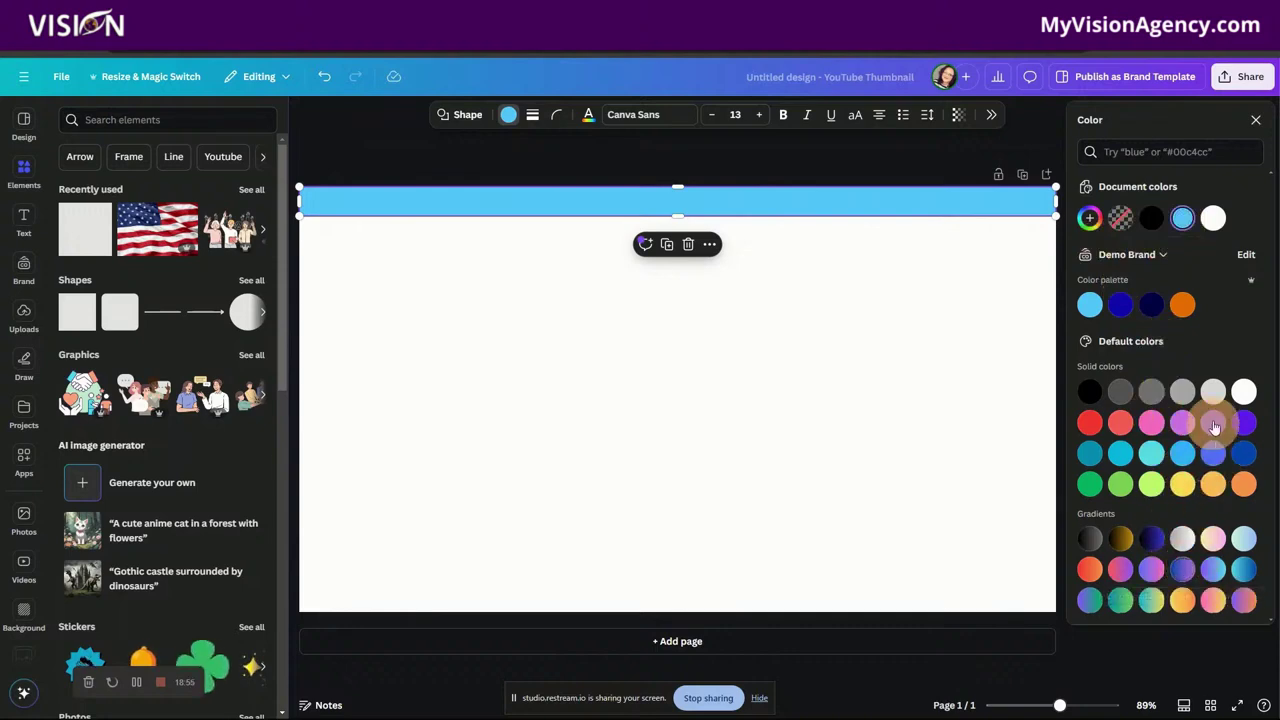
click(1135, 255)
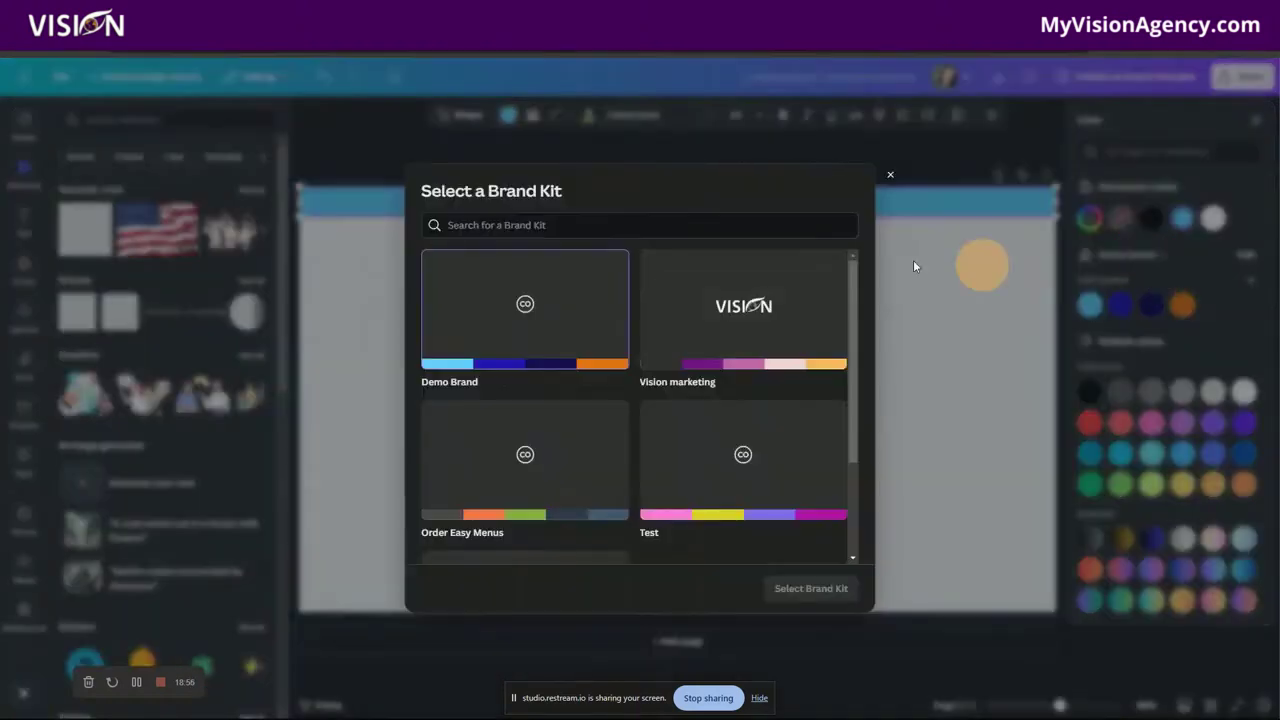
click(749, 325)
click(808, 588)
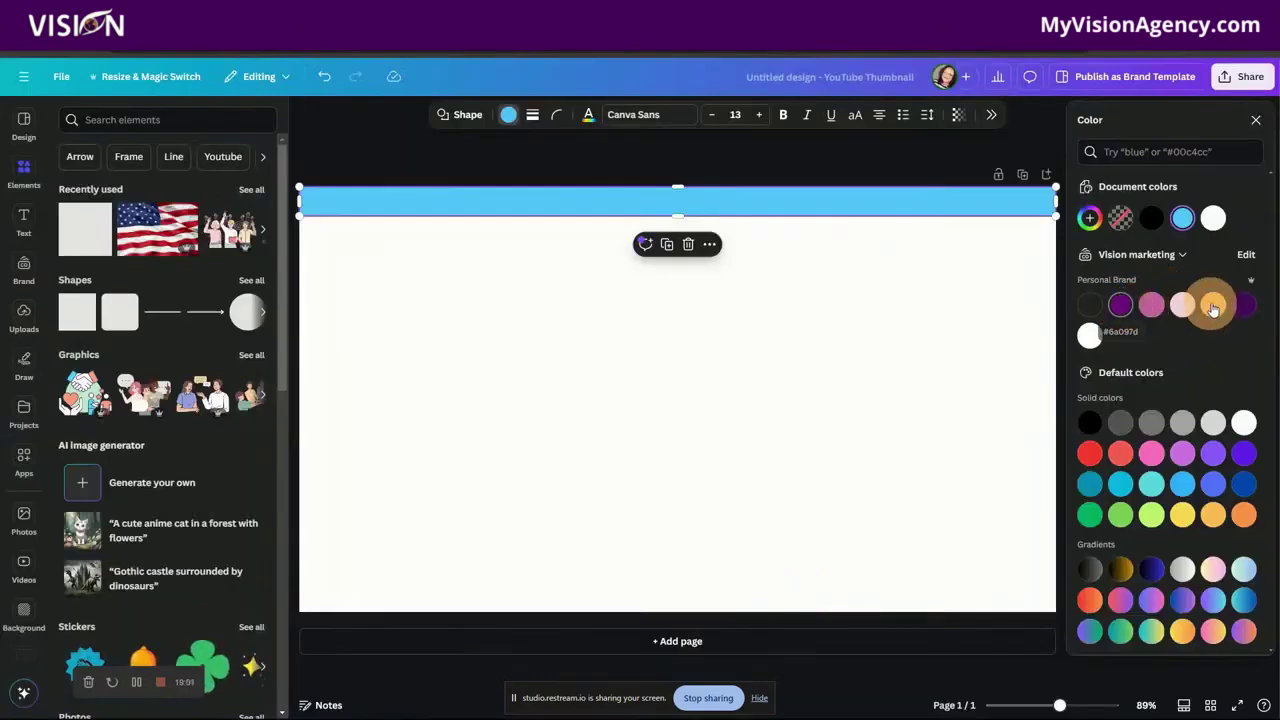
click(1243, 305)
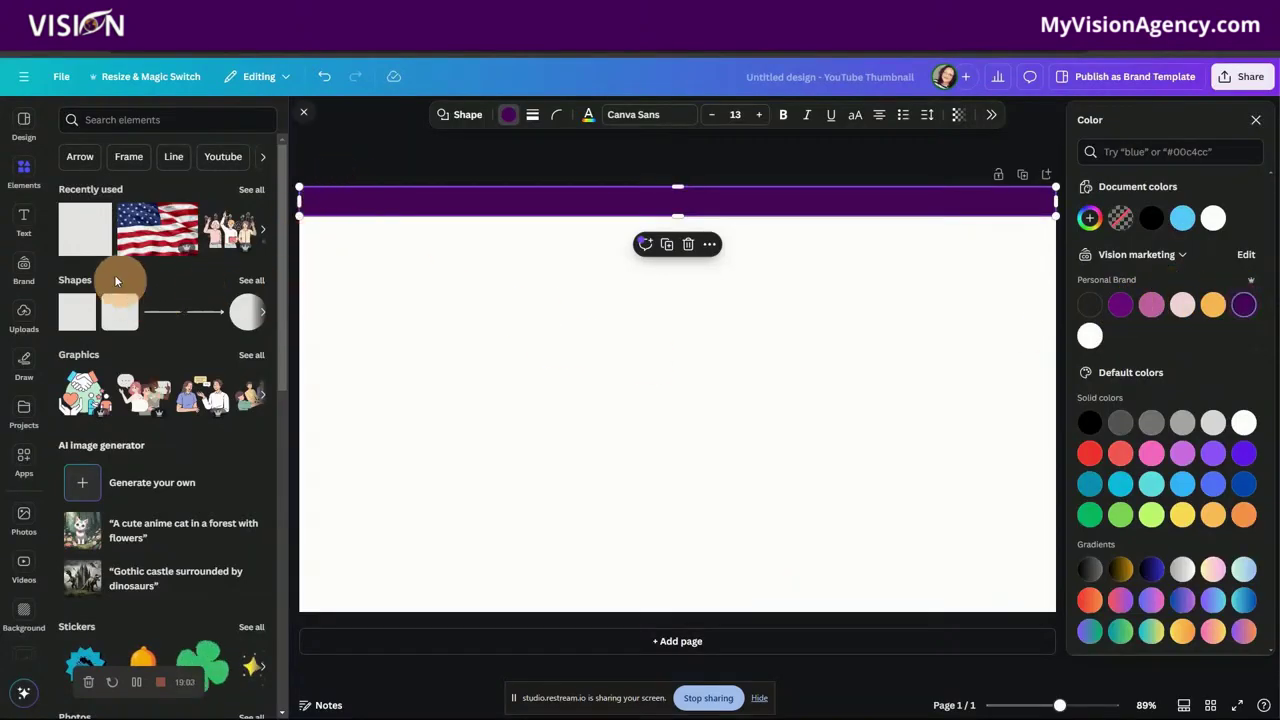
click(23, 220)
drag(100, 219, 557, 204)
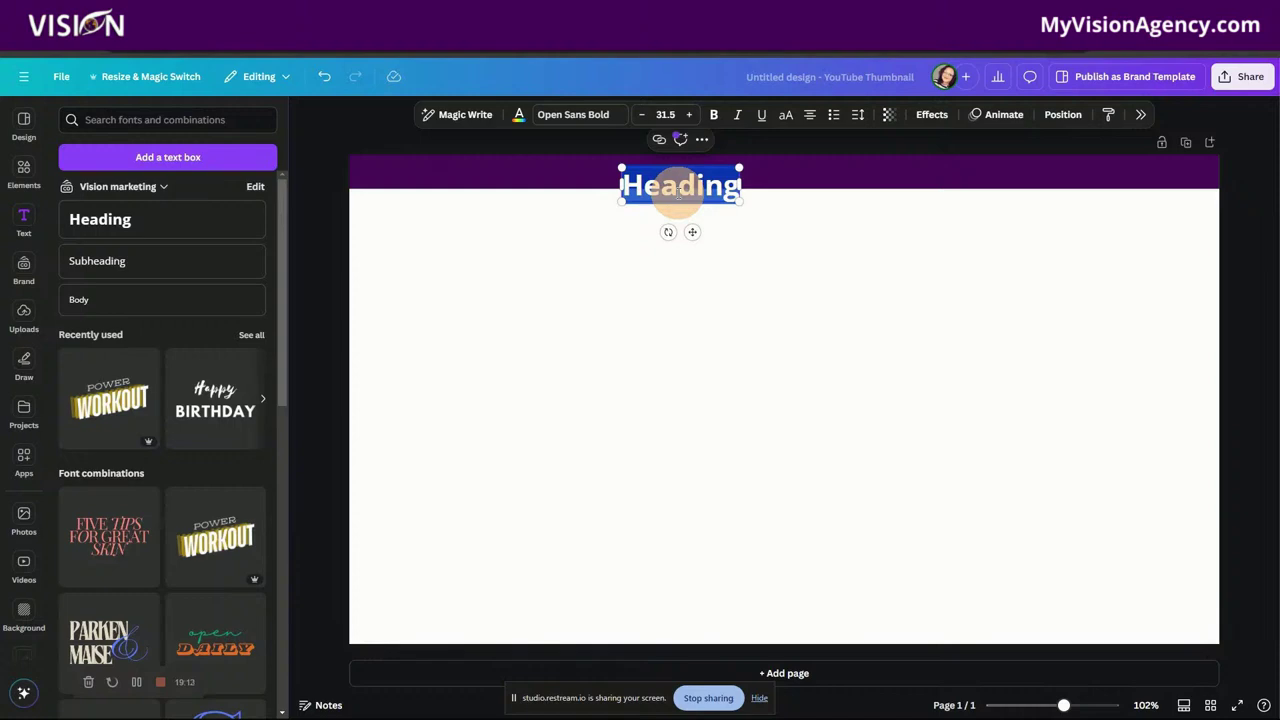
Step: Replace the Heading placeholder with MyVisionAgency.com and shrink the text box
key(BackSpace)
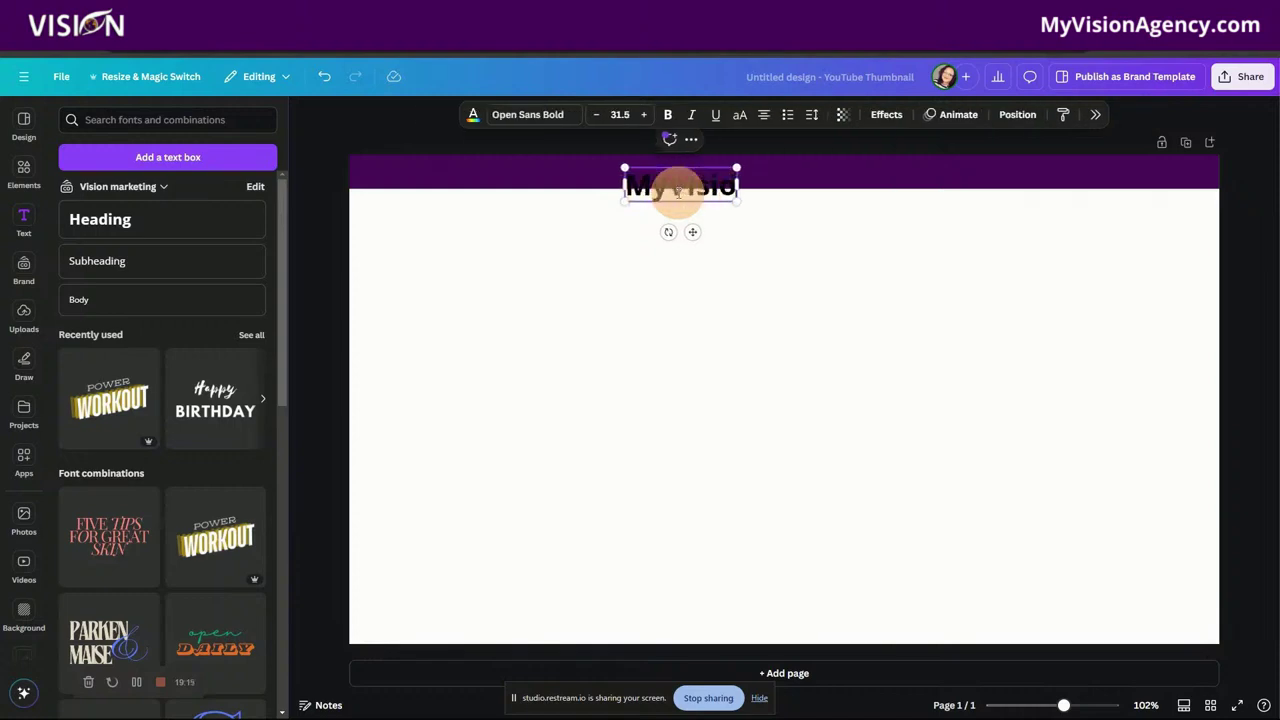
text(MyVision)
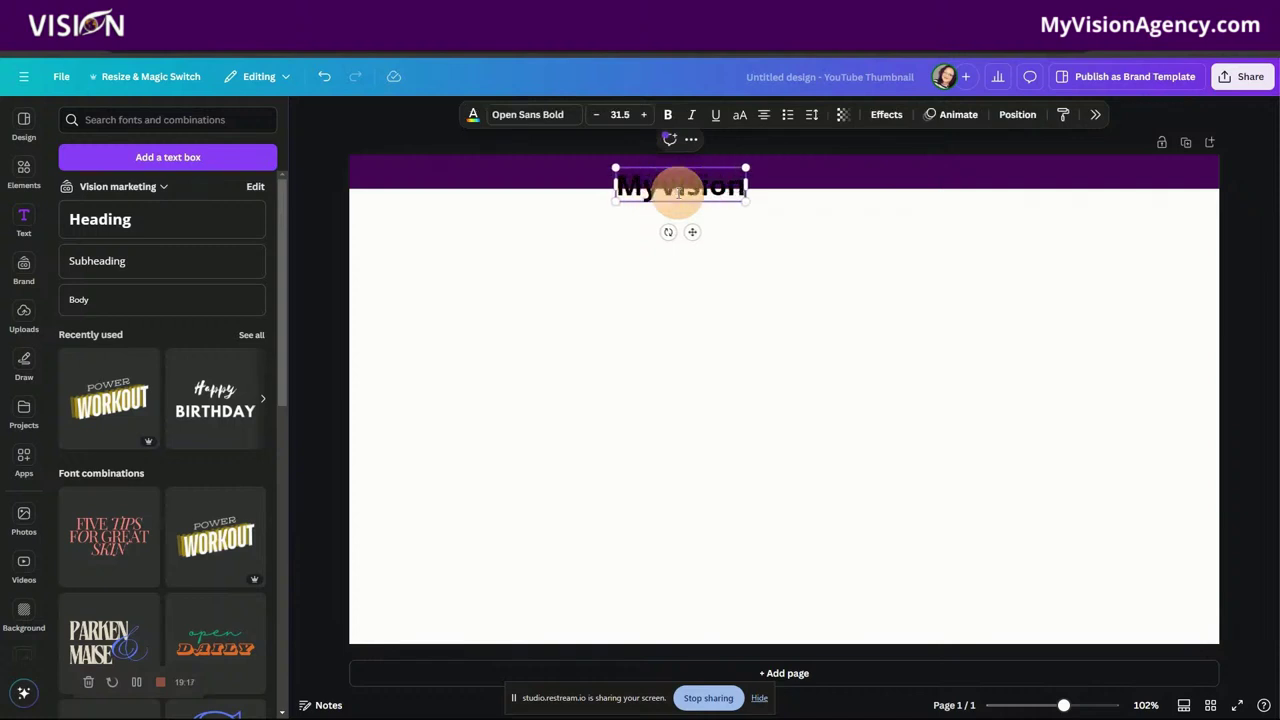
text(Agency.com)
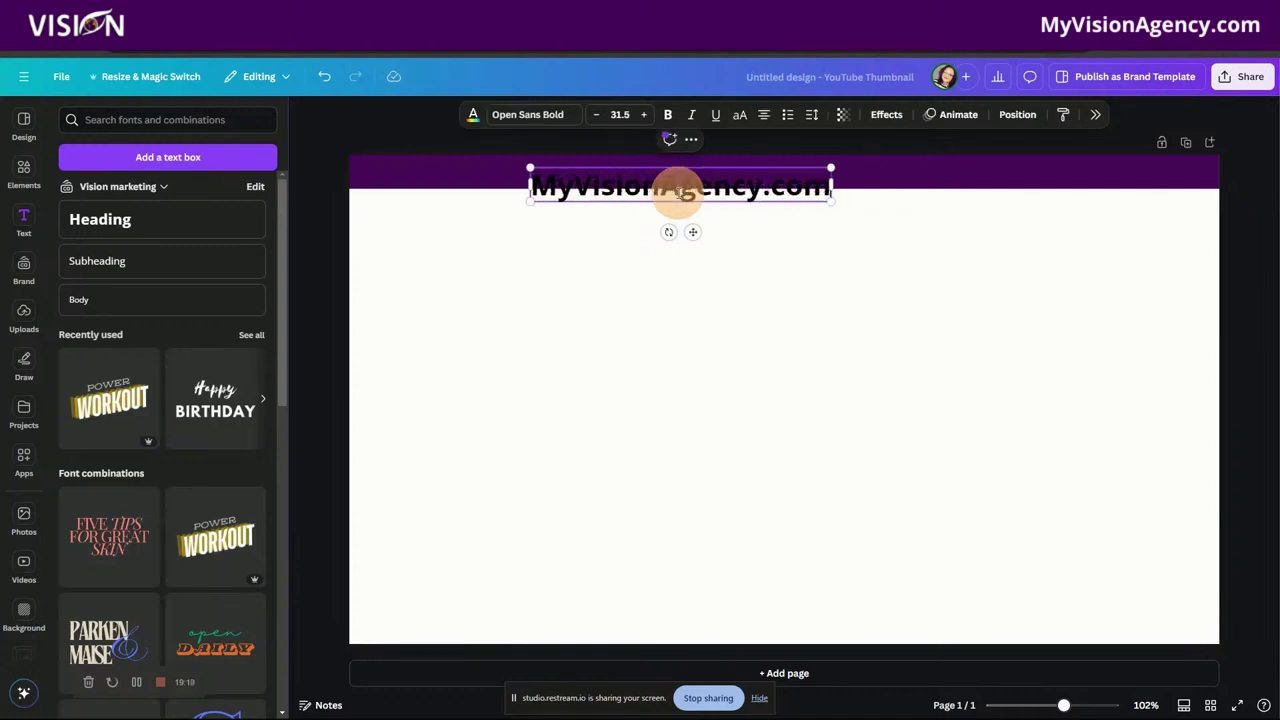
drag(529, 166, 743, 171)
click(694, 260)
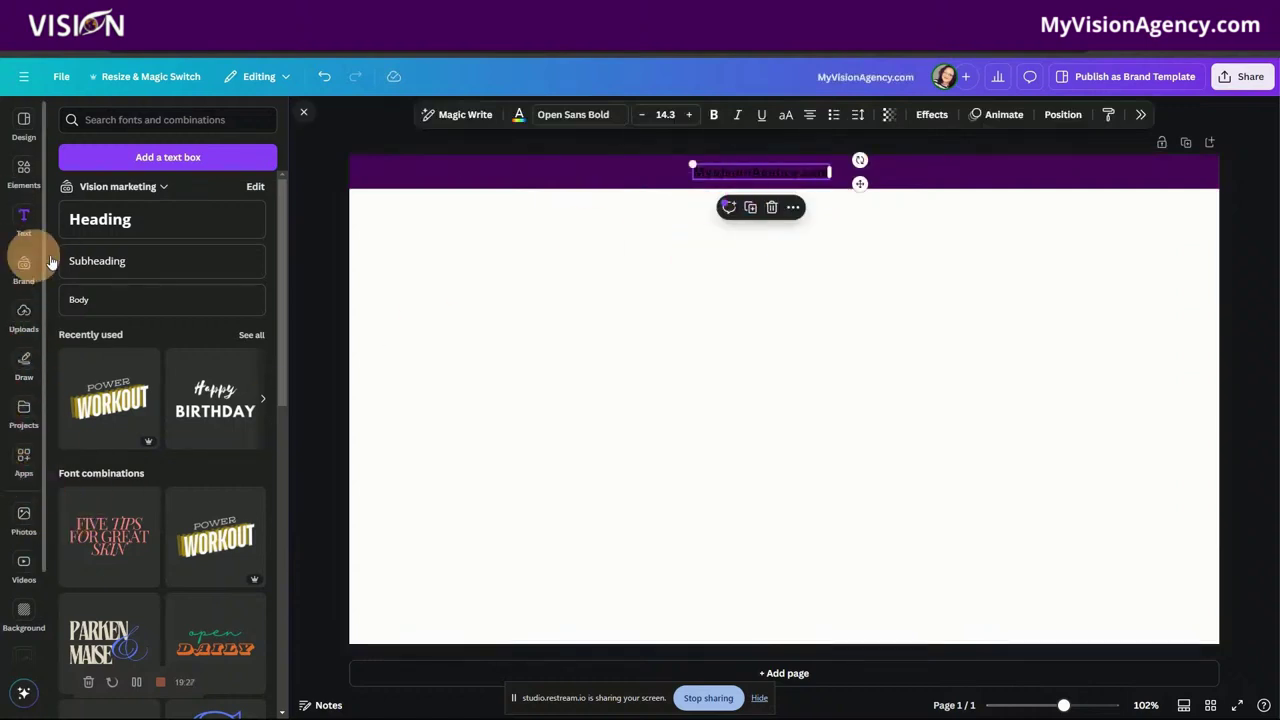
Step: Colour all of the MyVisionAgency.com text white, keeping its mixed case
click(718, 177)
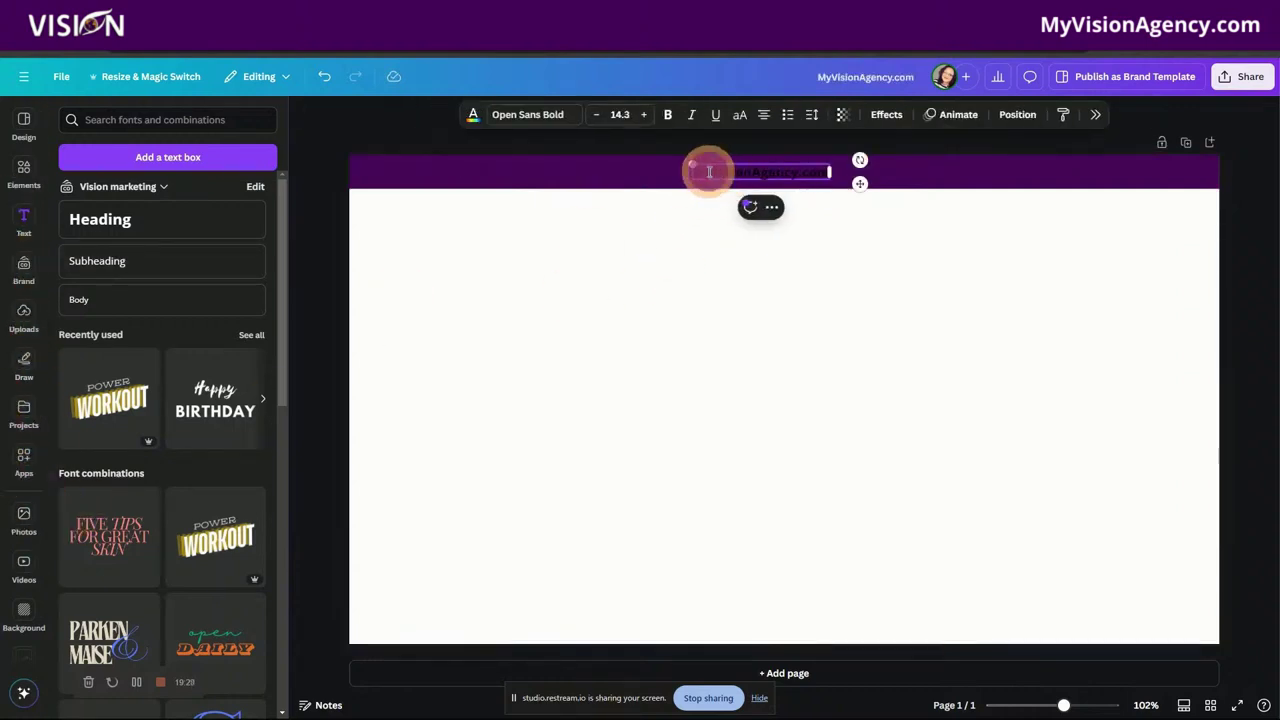
click(739, 116)
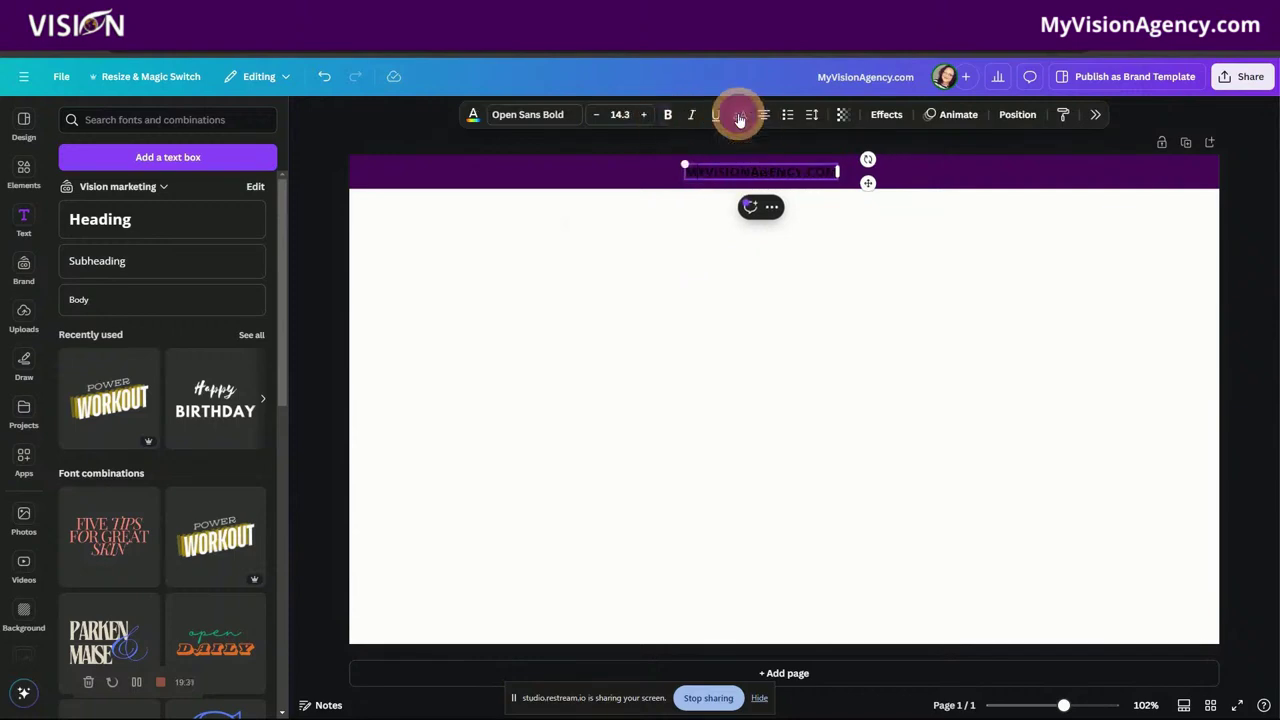
click(739, 115)
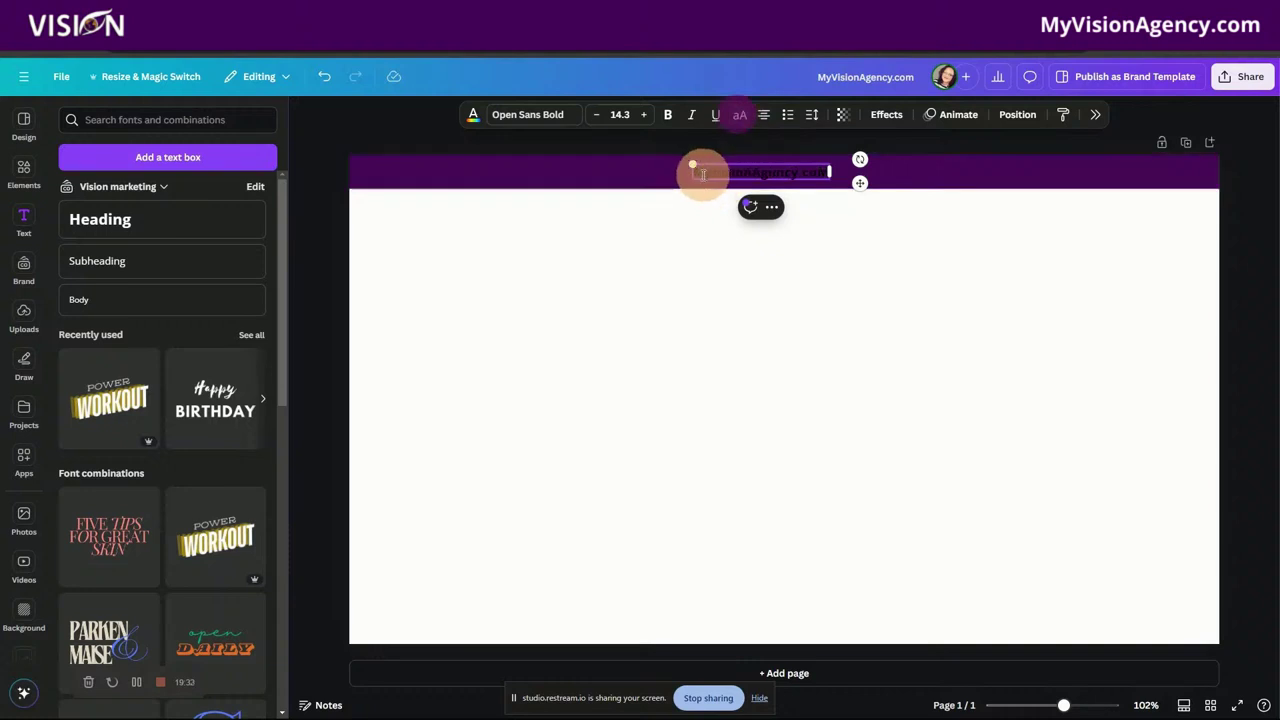
click(476, 116)
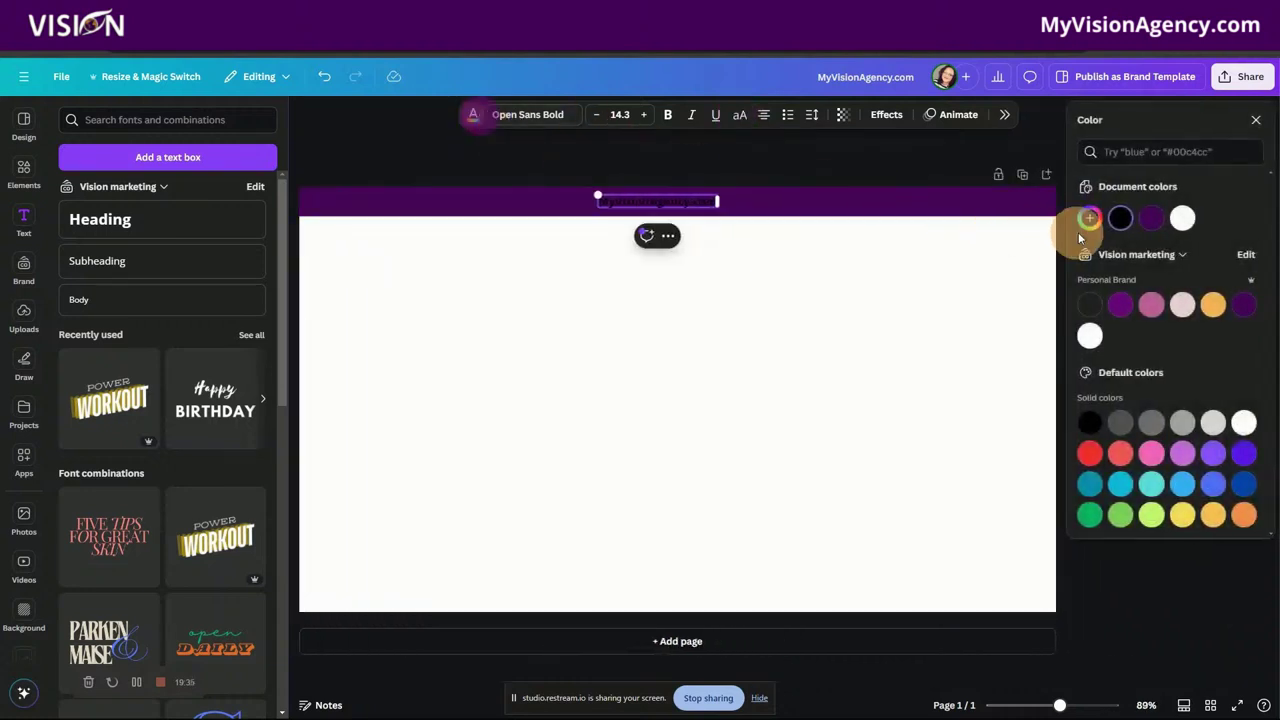
click(1182, 217)
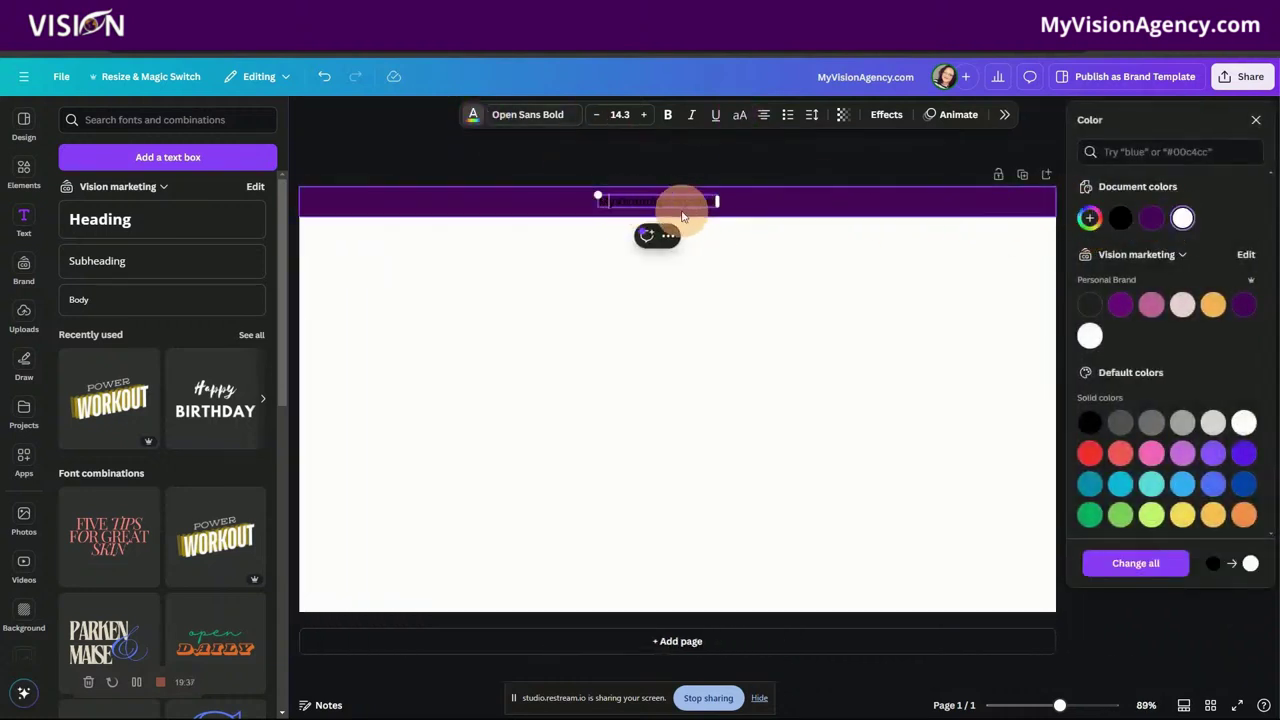
click(625, 207)
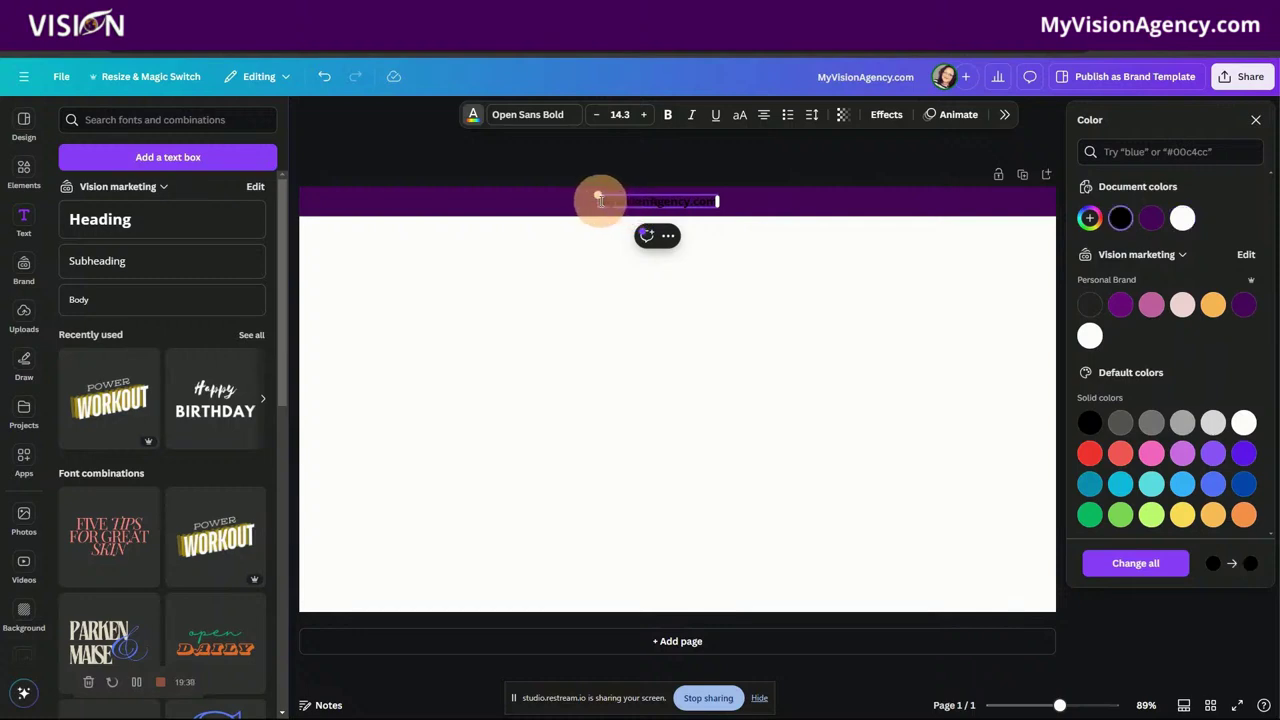
drag(598, 197, 719, 201)
click(1184, 219)
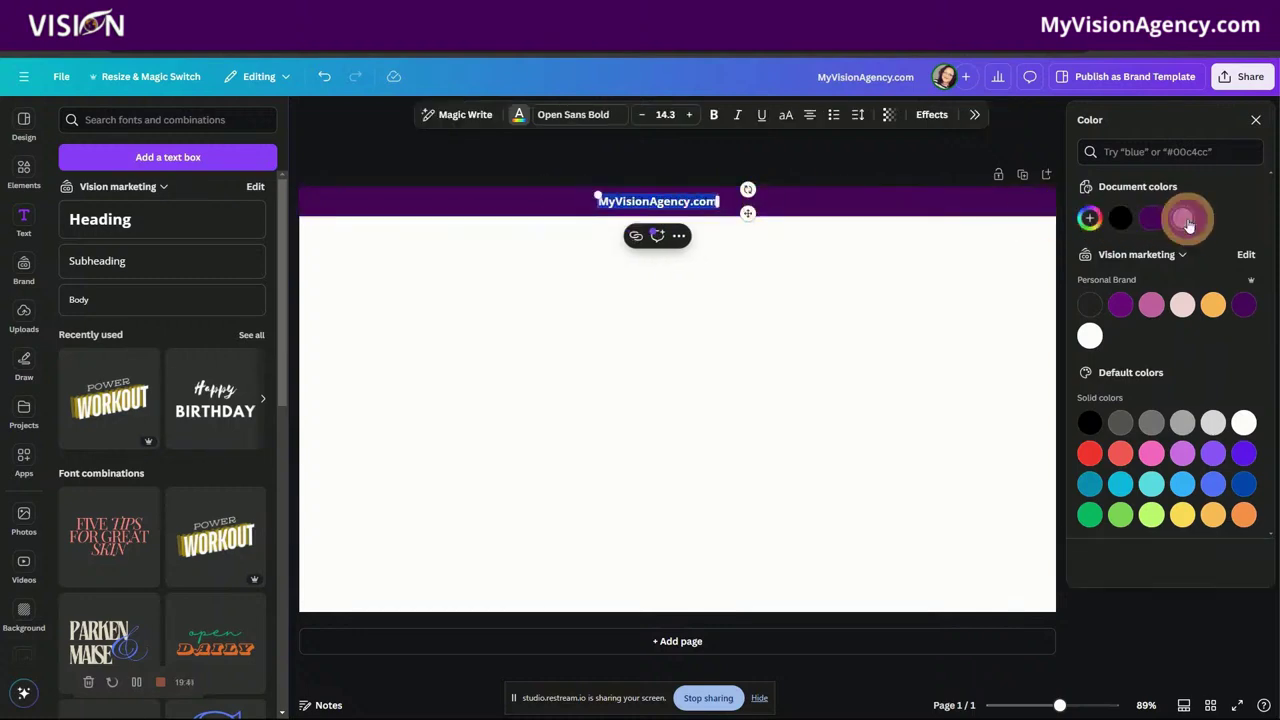
click(563, 209)
click(610, 203)
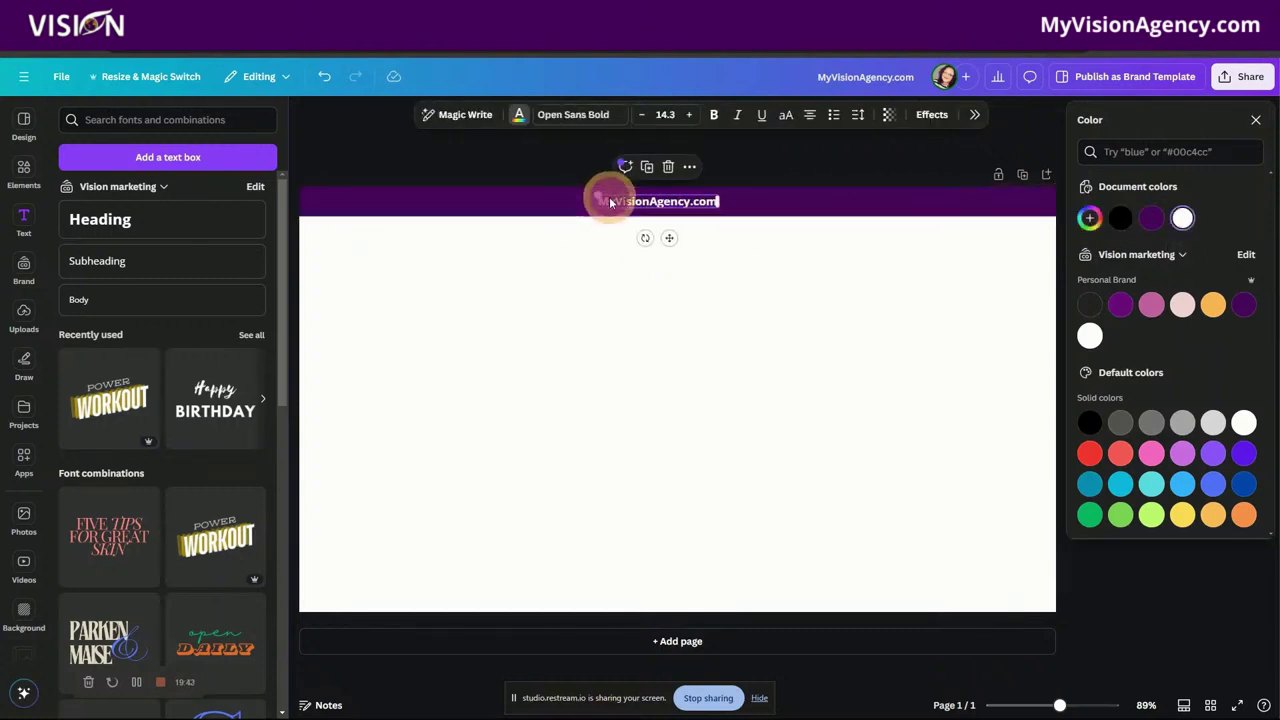
click(930, 118)
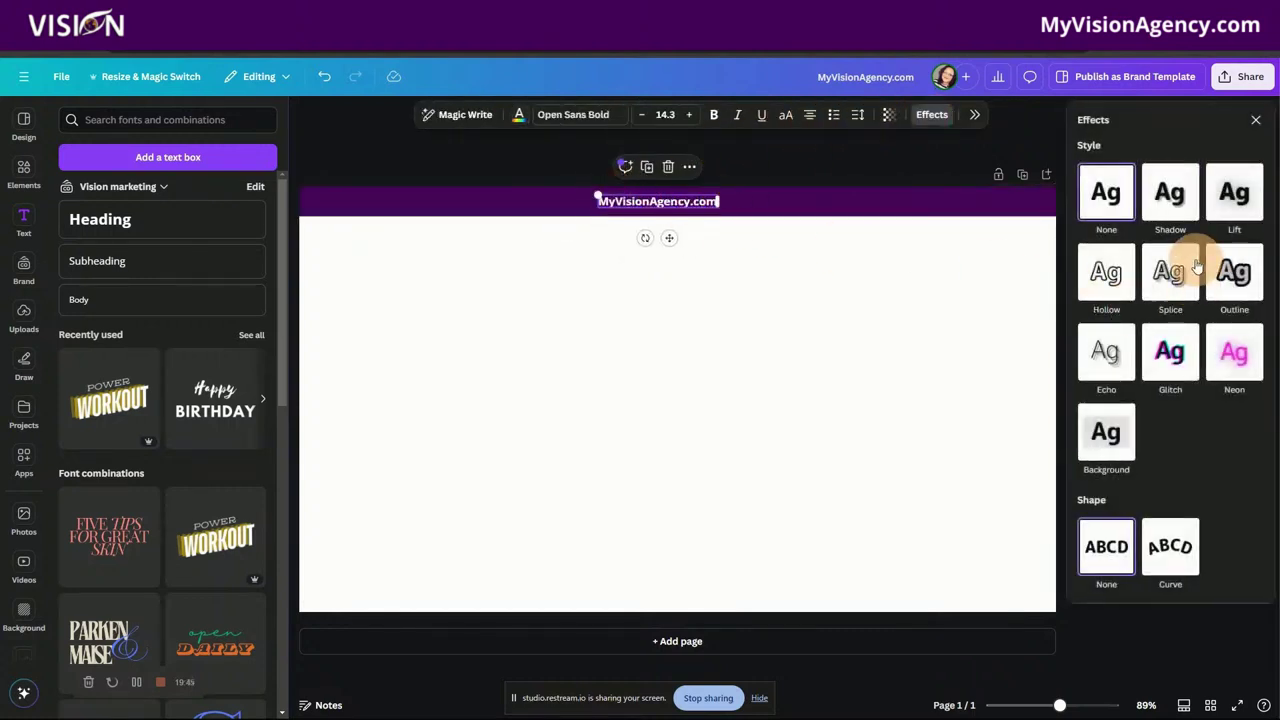
Step: Apply the Typewriter animation to the MyVisionAgency.com title
click(1255, 120)
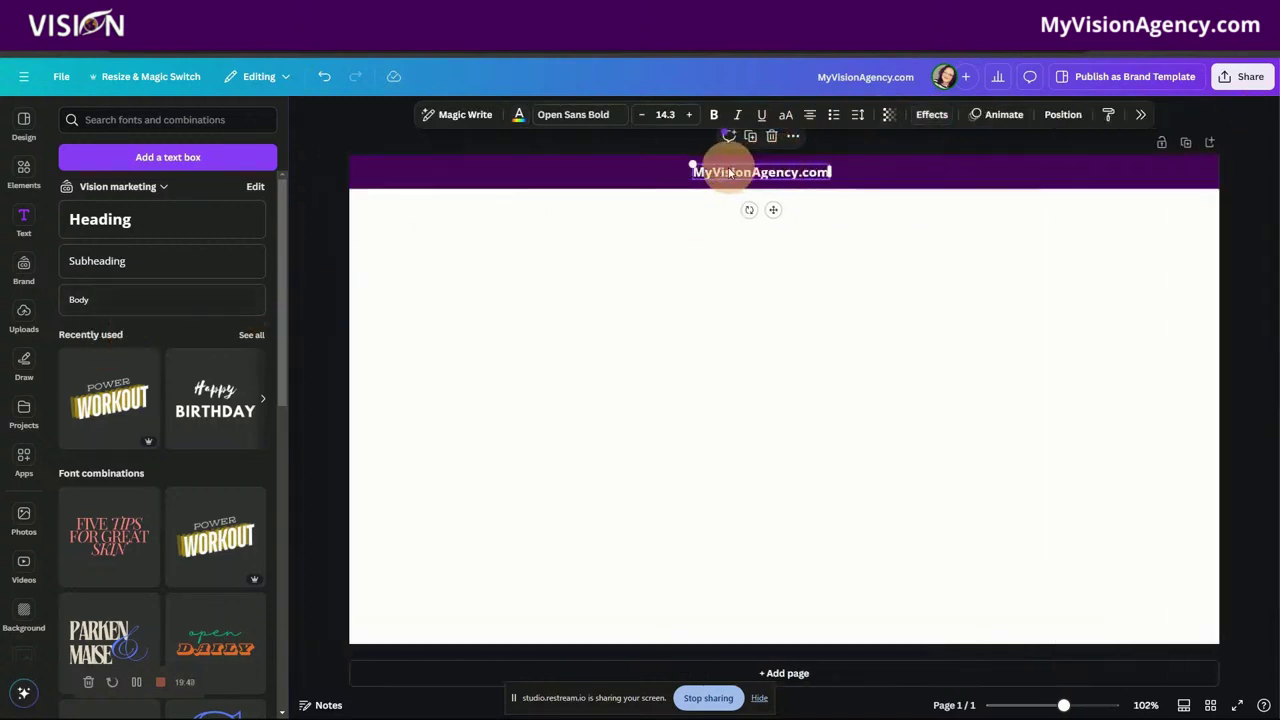
click(1000, 118)
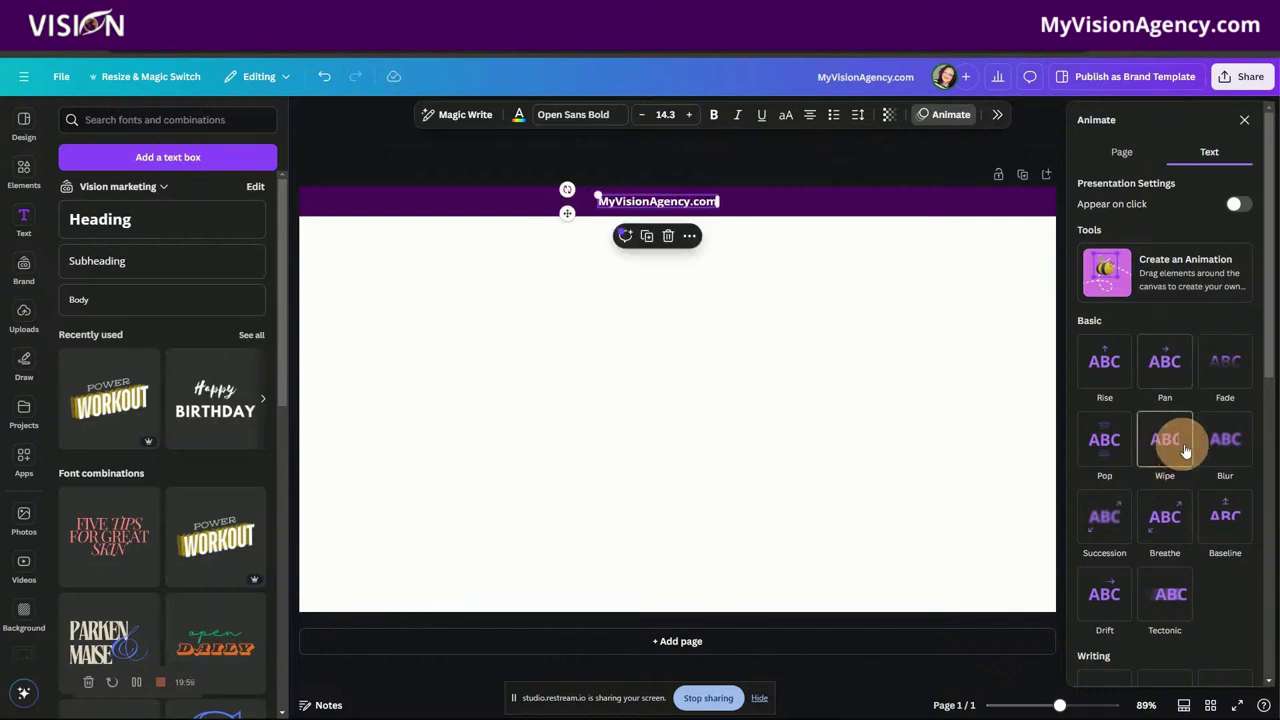
scroll(1163, 610, down, 5)
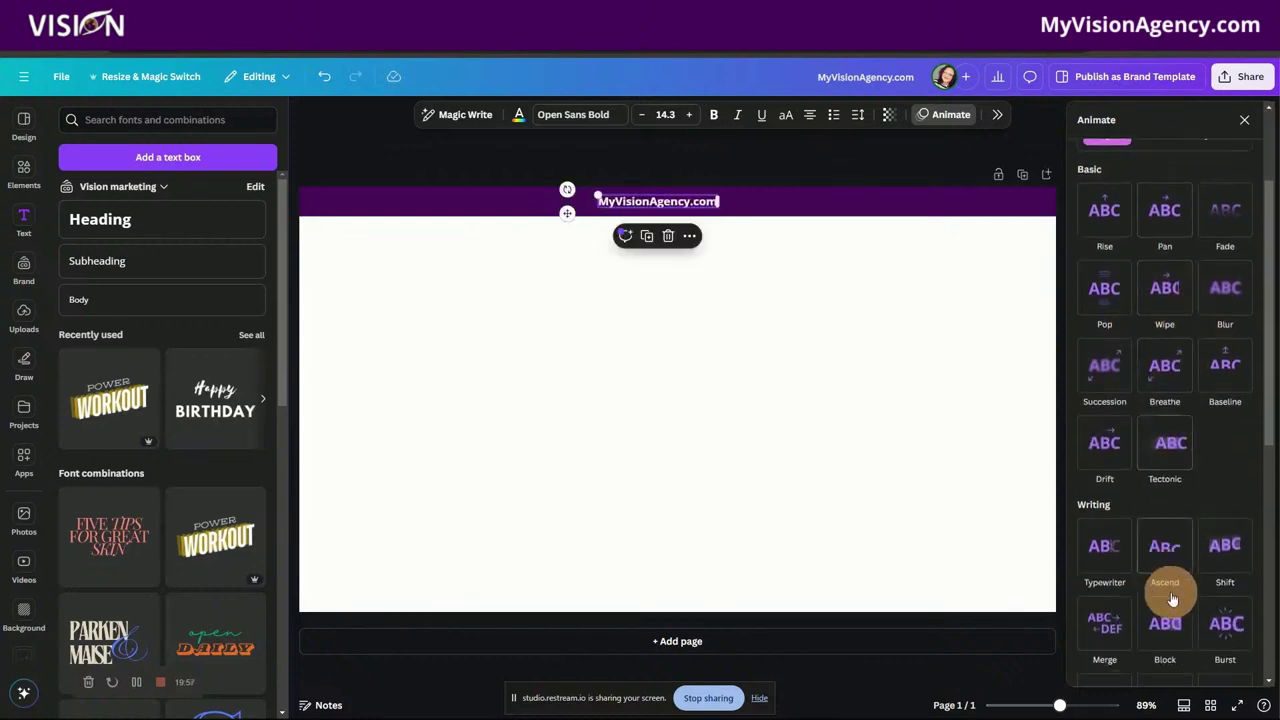
scroll(1218, 583, down, 2)
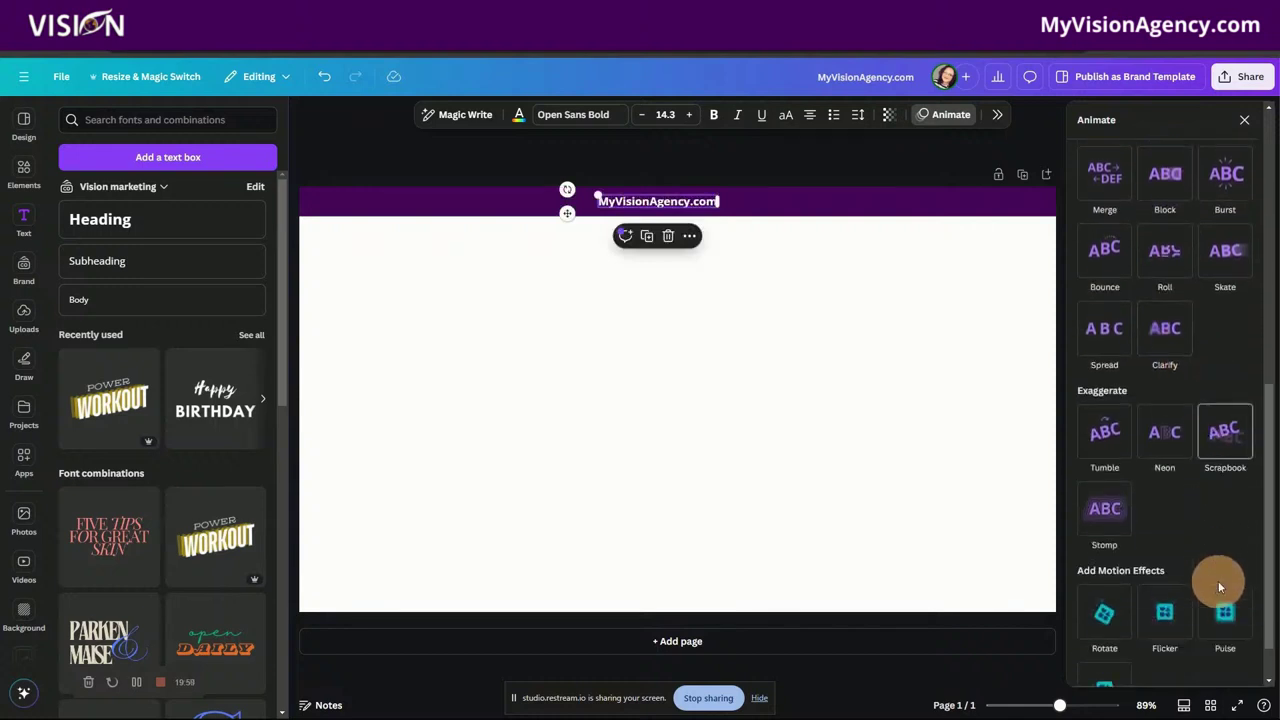
scroll(1196, 510, down, 1)
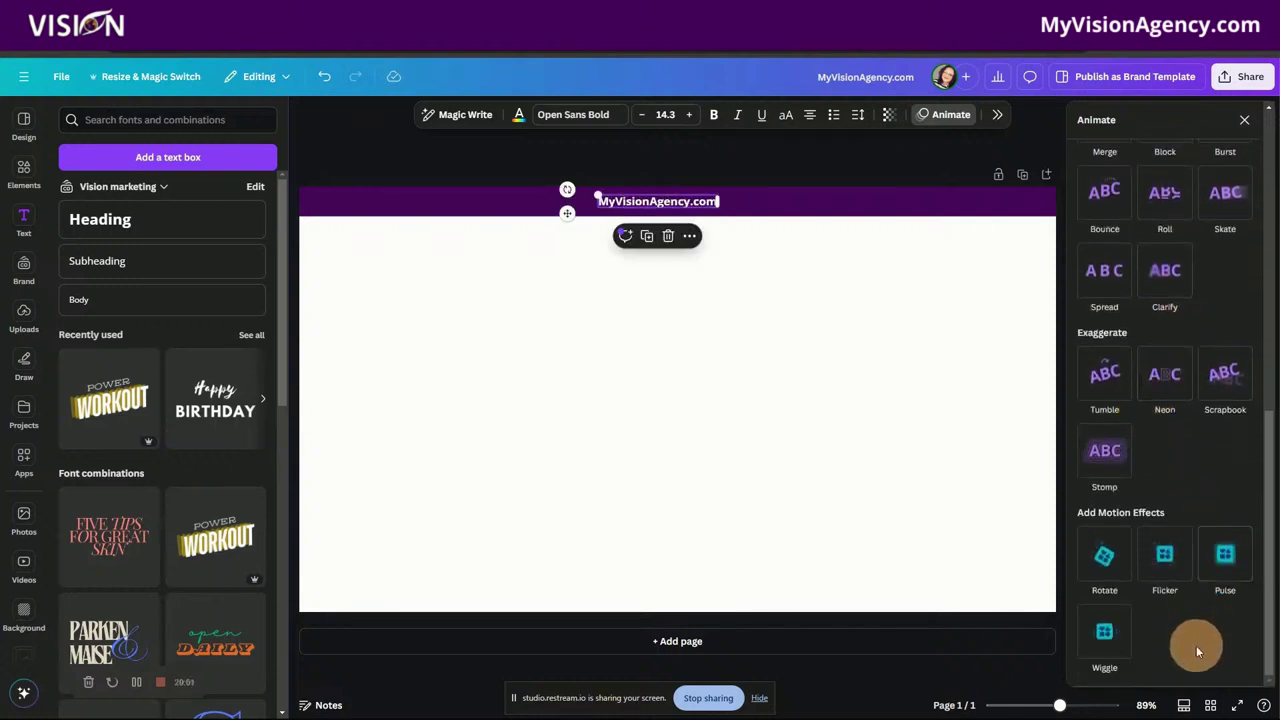
scroll(1194, 626, up, 3)
scroll(1203, 510, up, 3)
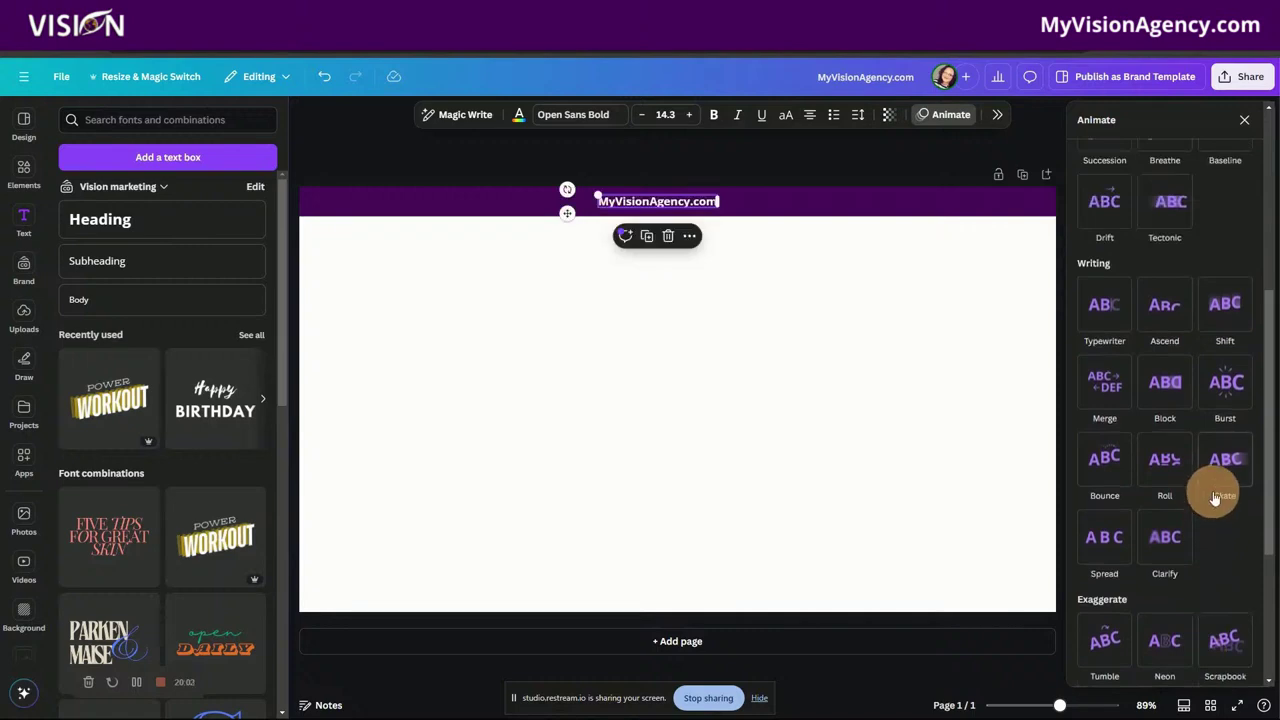
click(1115, 444)
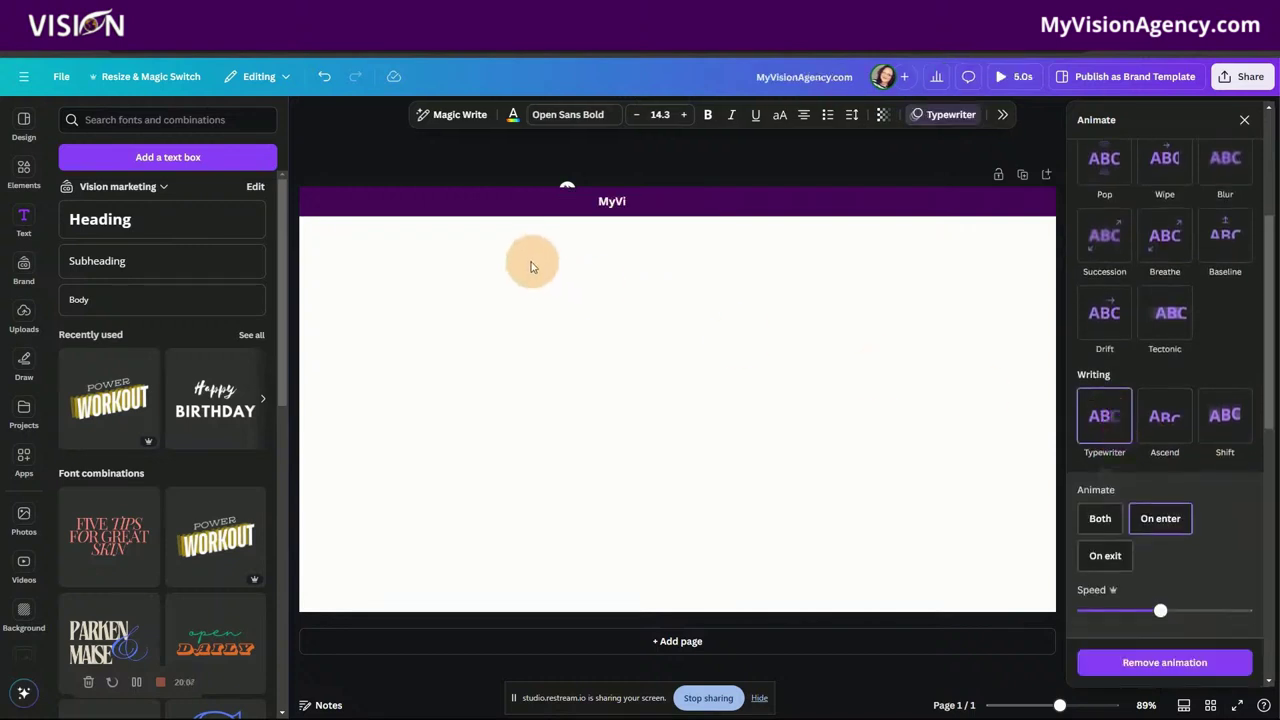
click(674, 297)
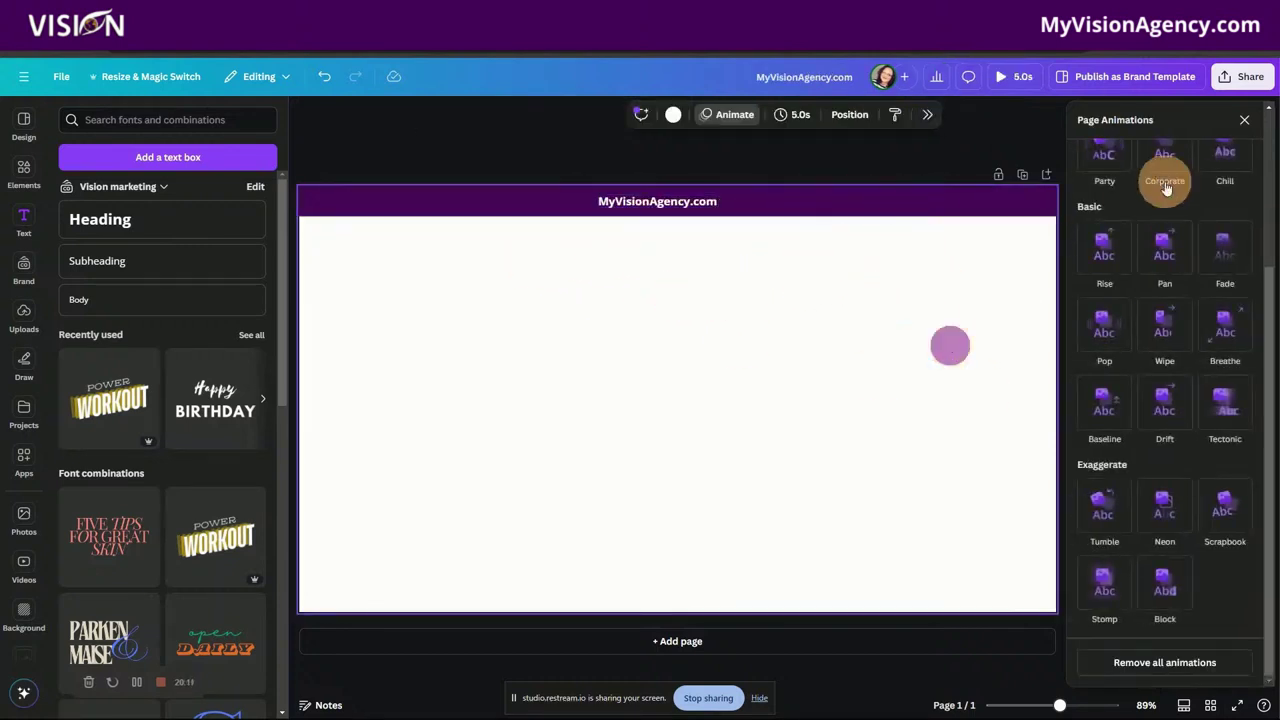
click(1244, 119)
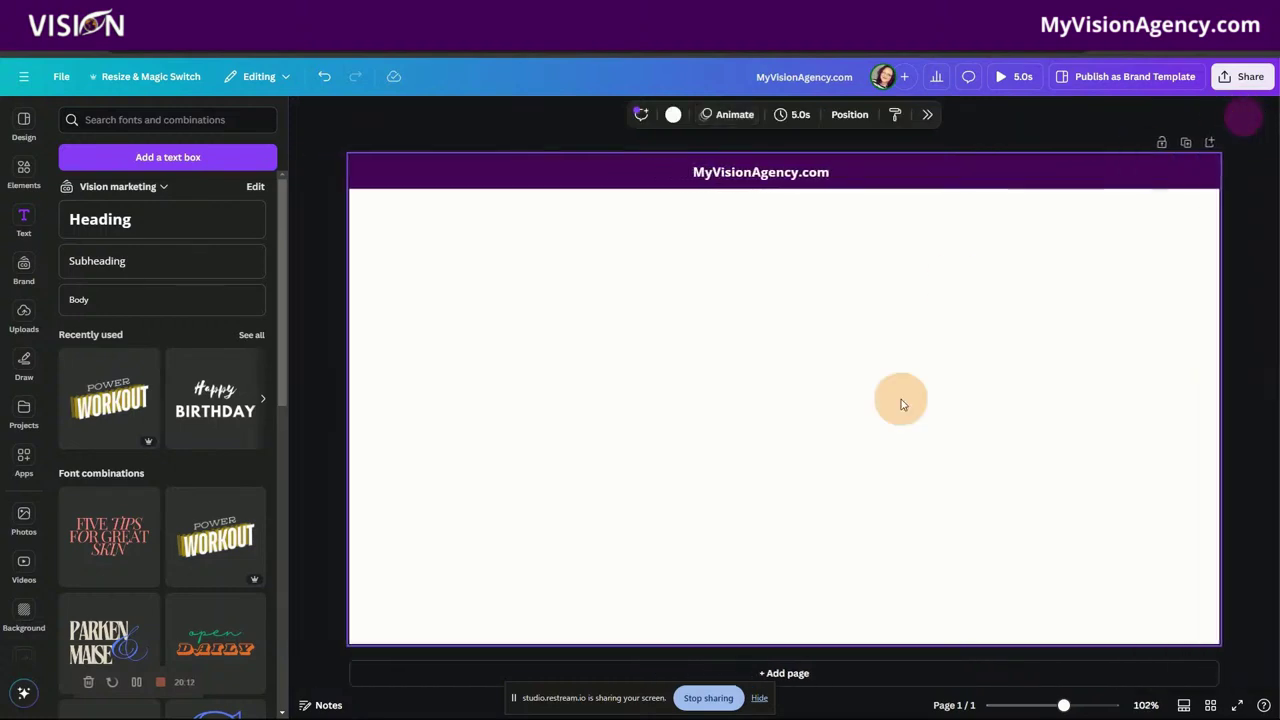
Step: Move the title text box to the right end of the purple header
click(797, 172)
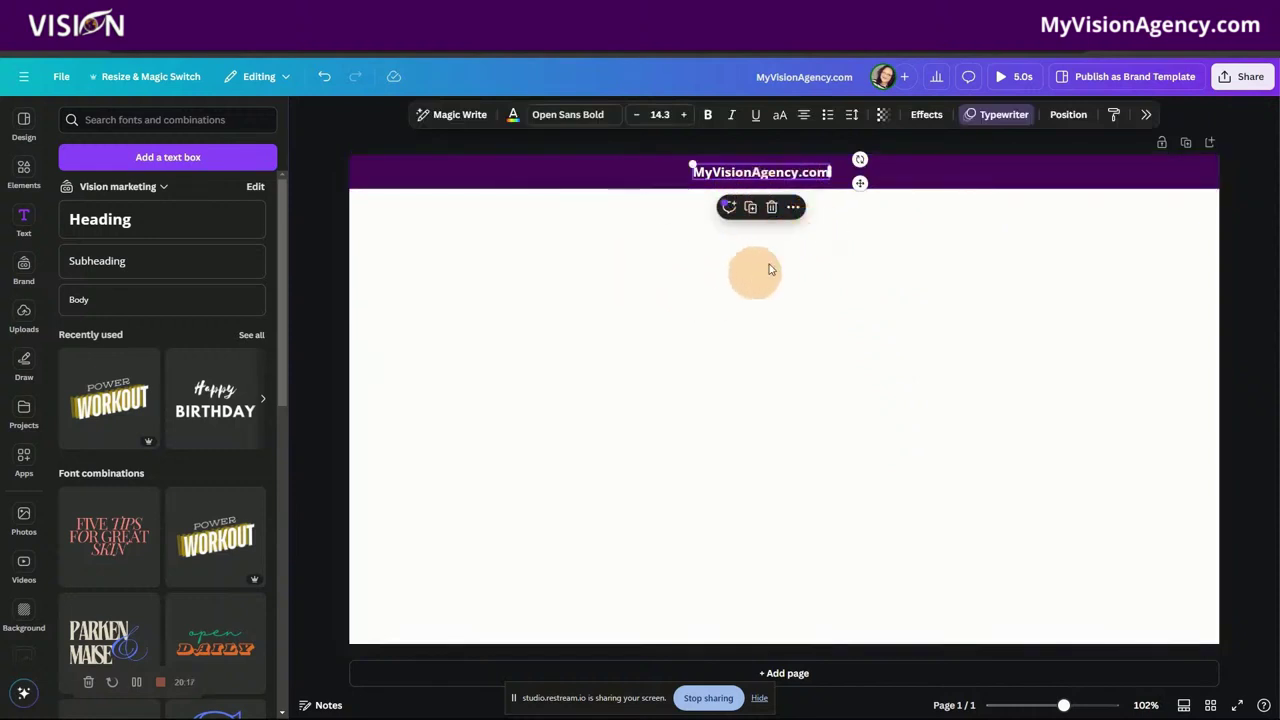
click(614, 180)
click(730, 181)
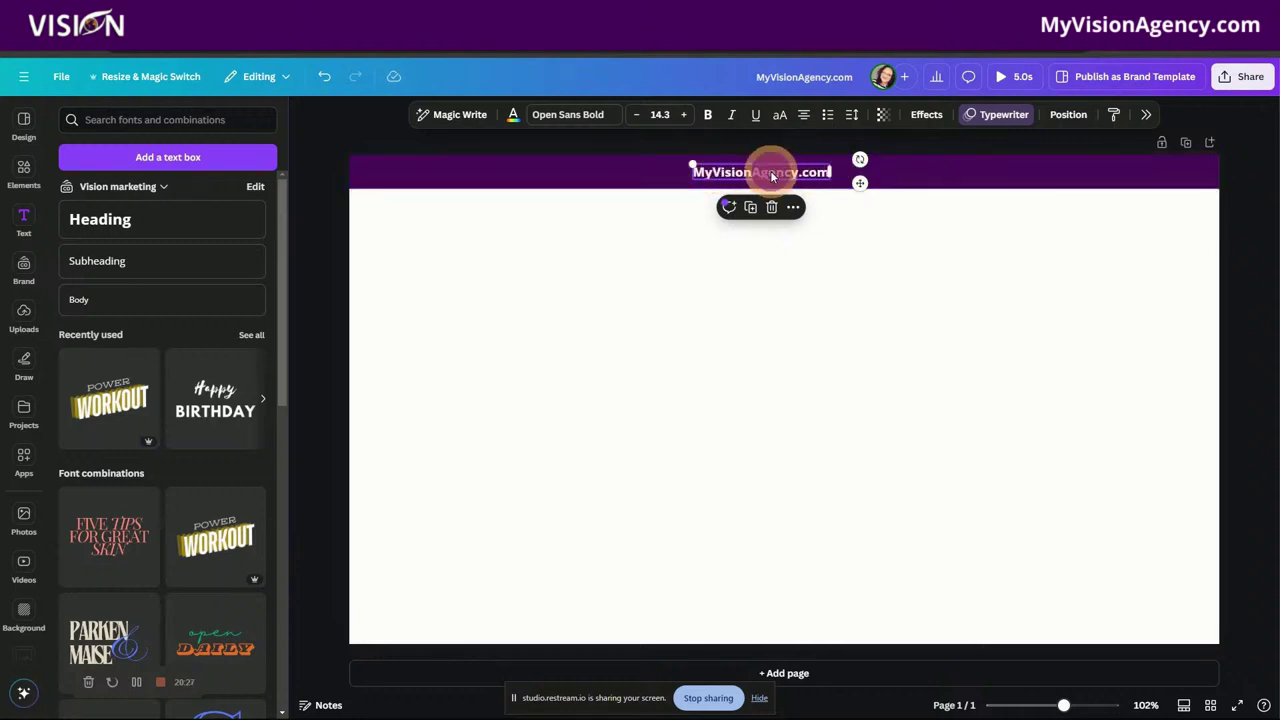
drag(766, 171, 1112, 172)
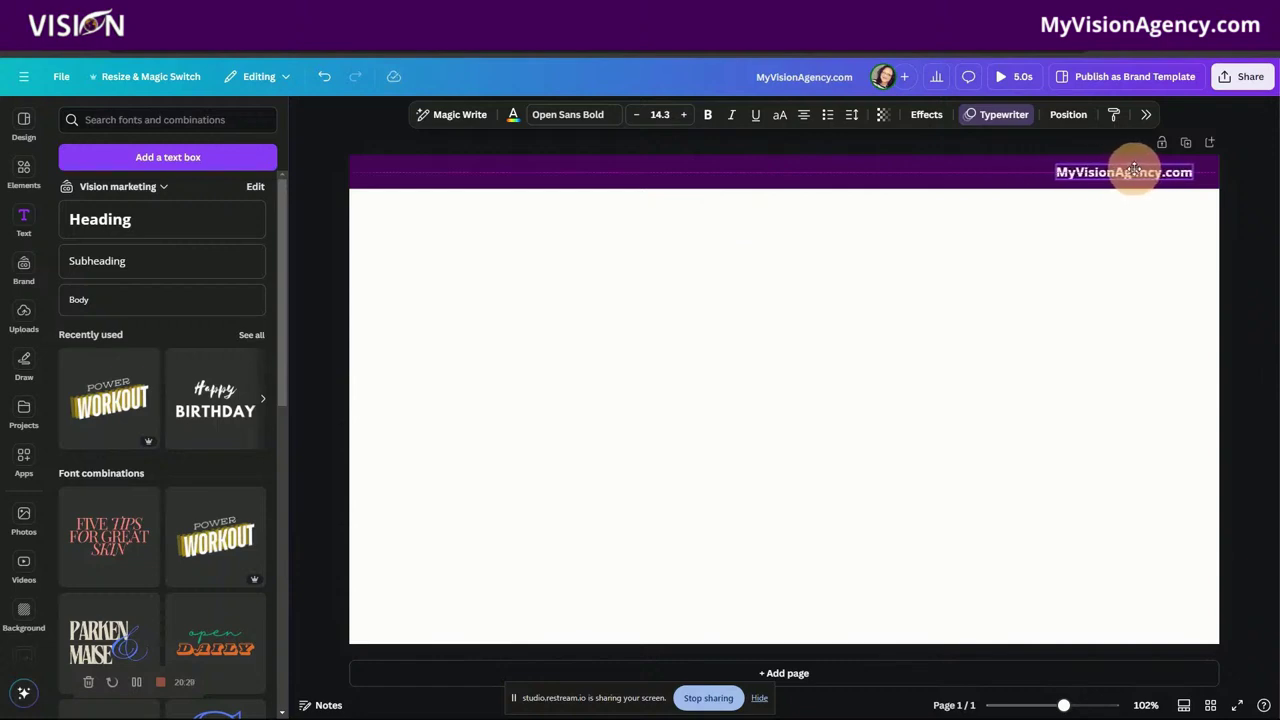
click(943, 229)
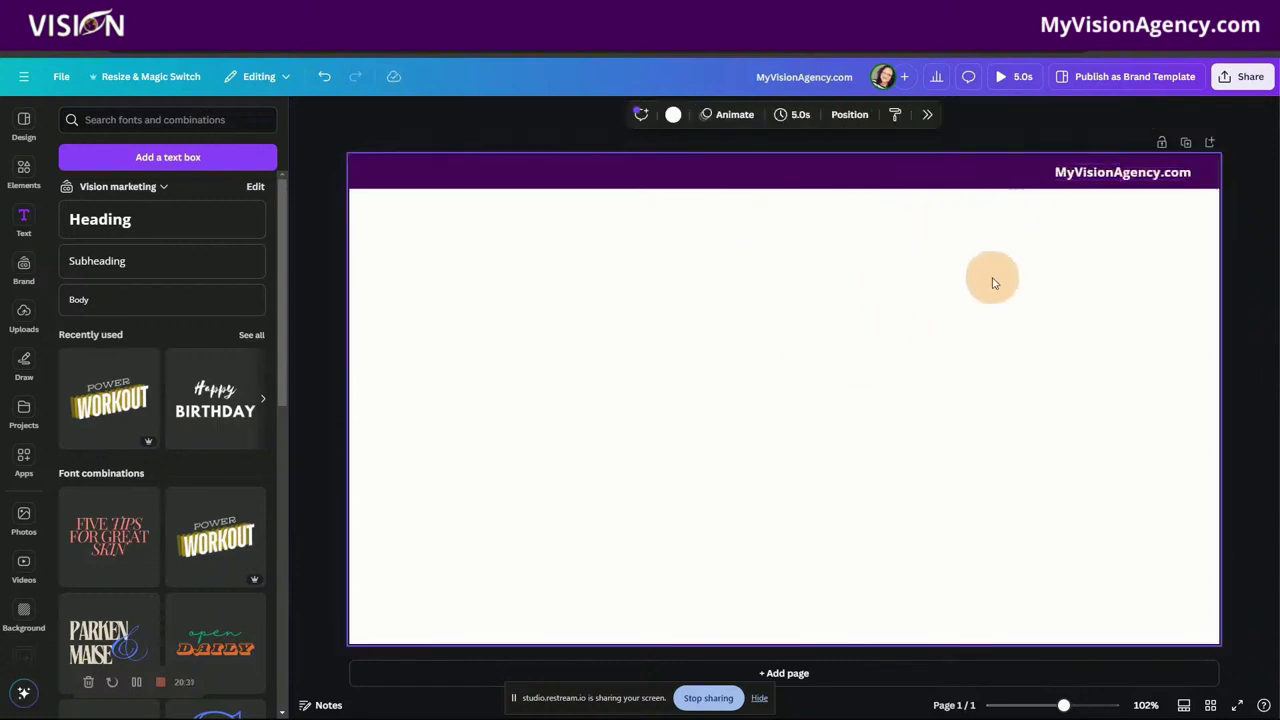
Step: Download the design as a compressed transparent PNG into the Thumbnails folder, then return to Restream
click(1257, 80)
click(1076, 425)
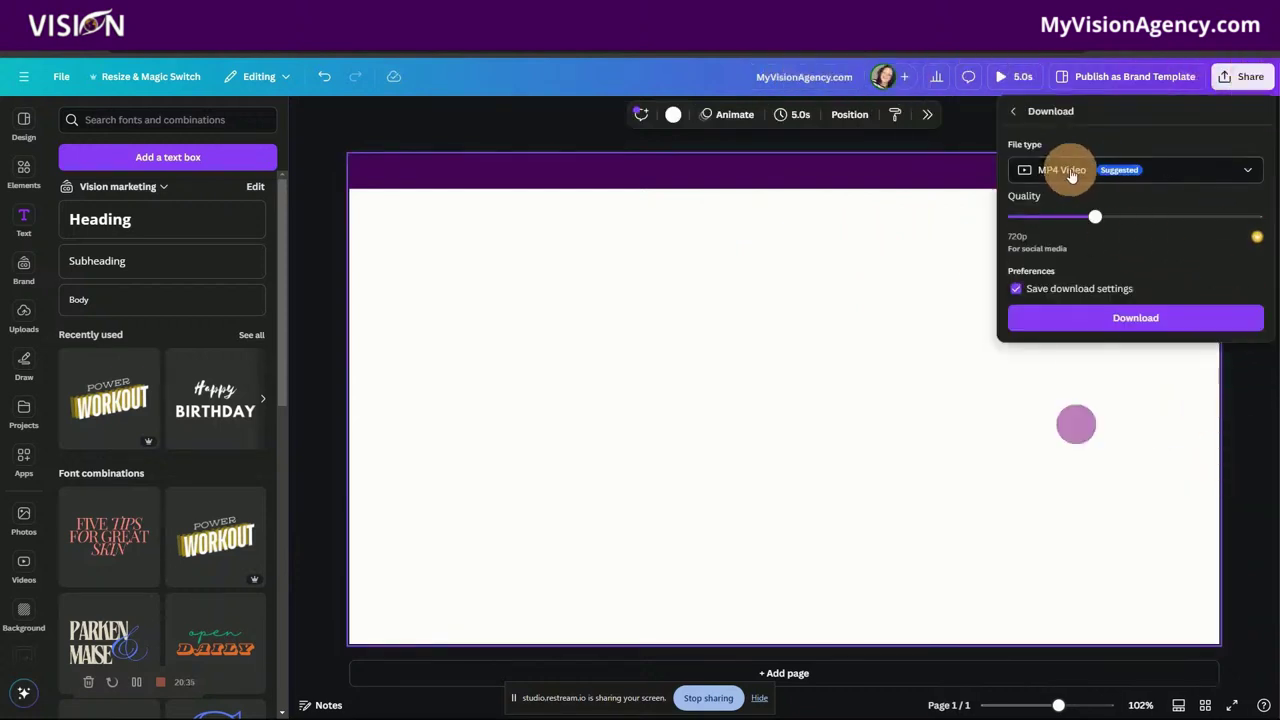
click(1071, 172)
click(1060, 250)
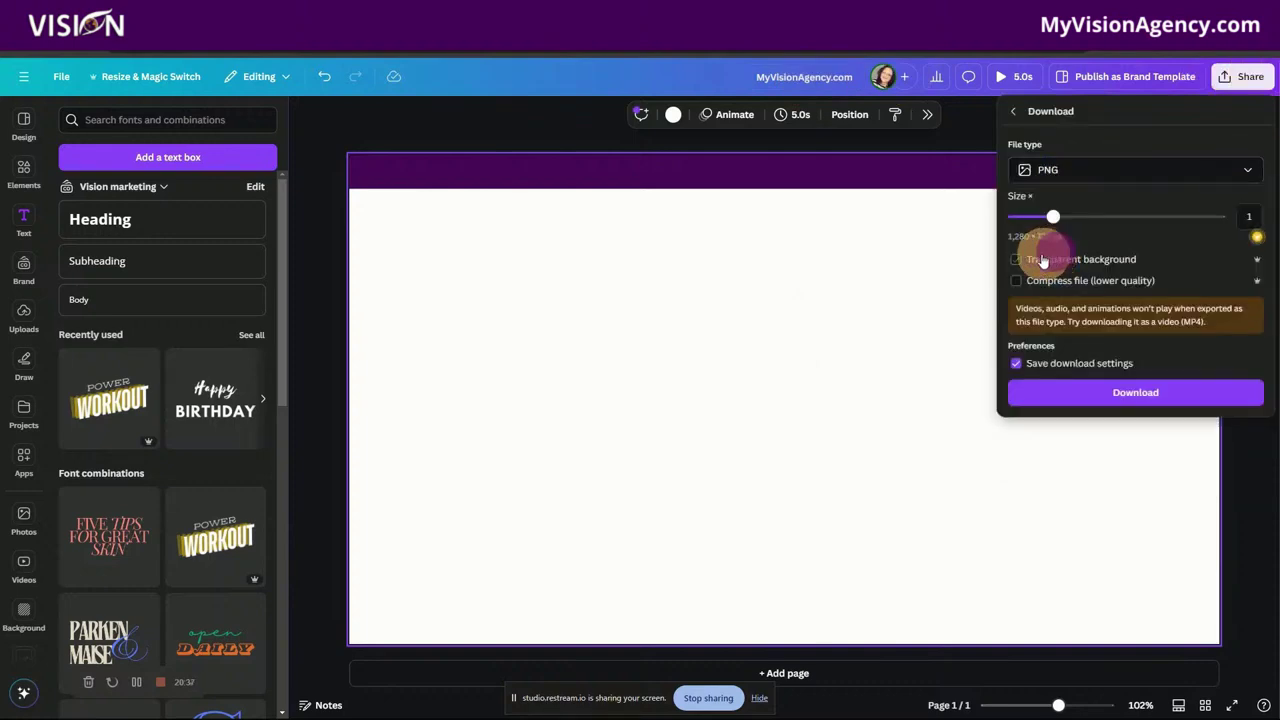
click(1017, 281)
click(1134, 260)
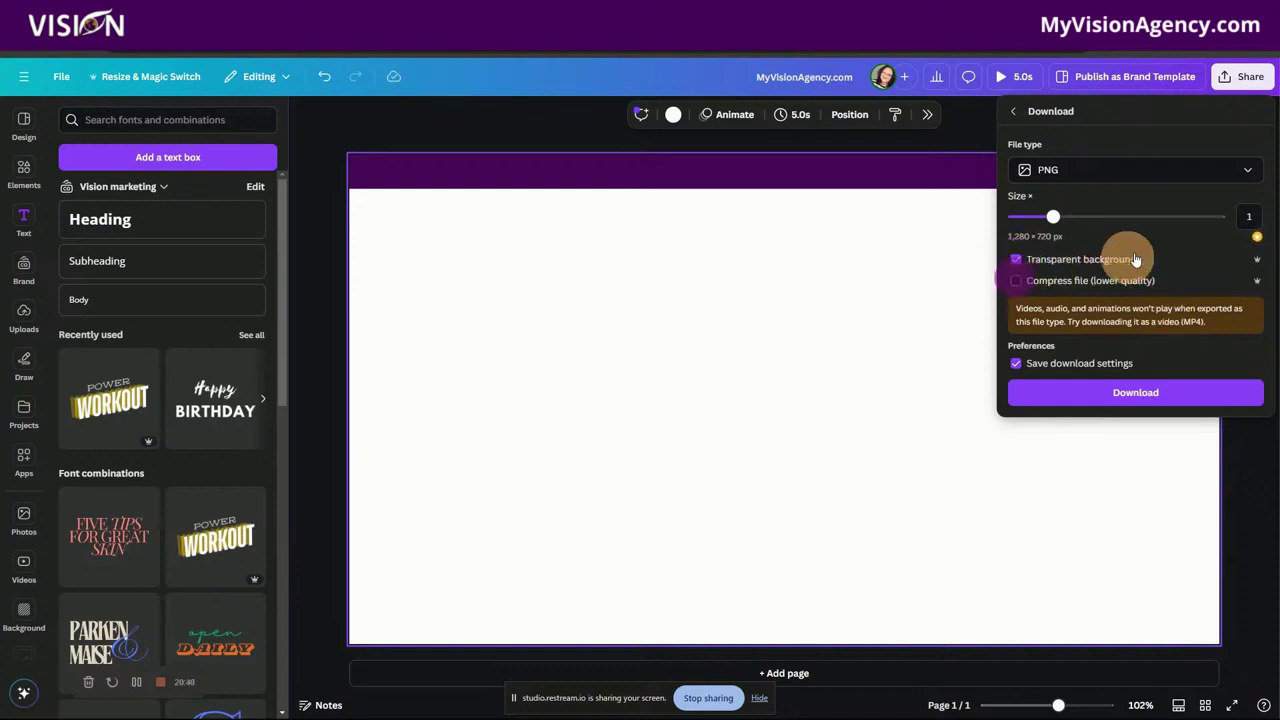
click(1136, 393)
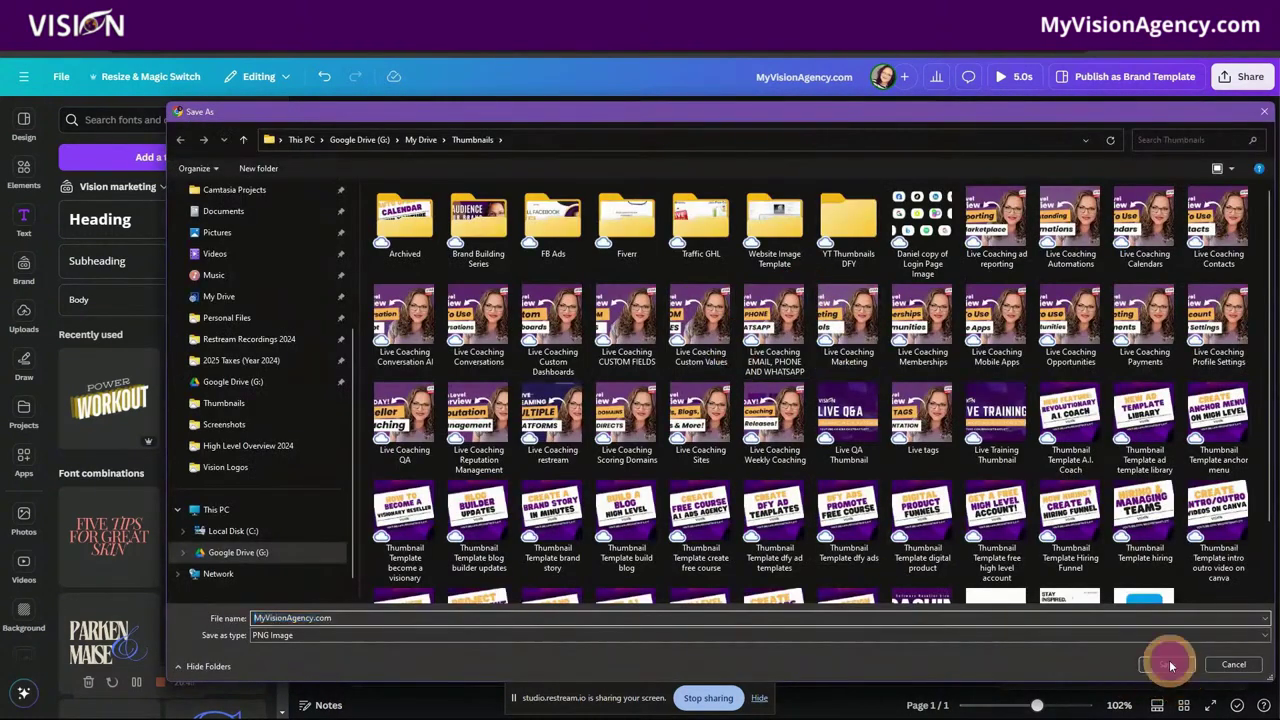
click(1171, 665)
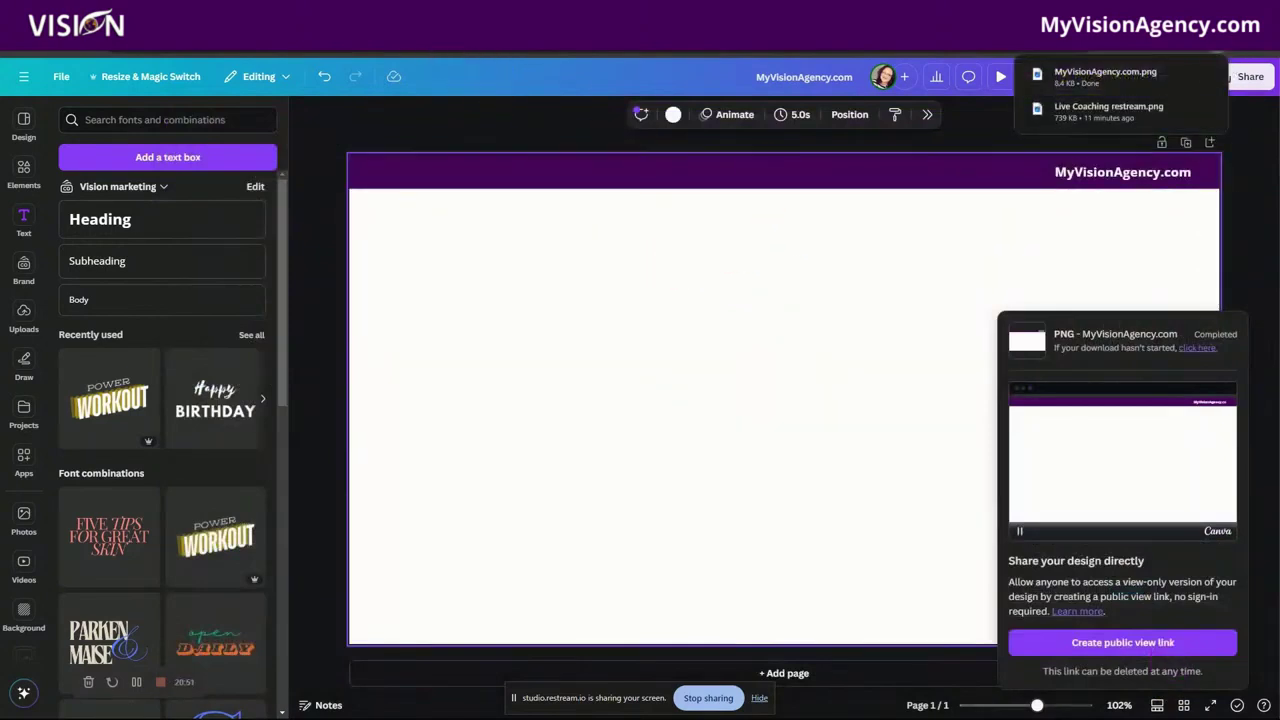
key(ctrl+Tab)
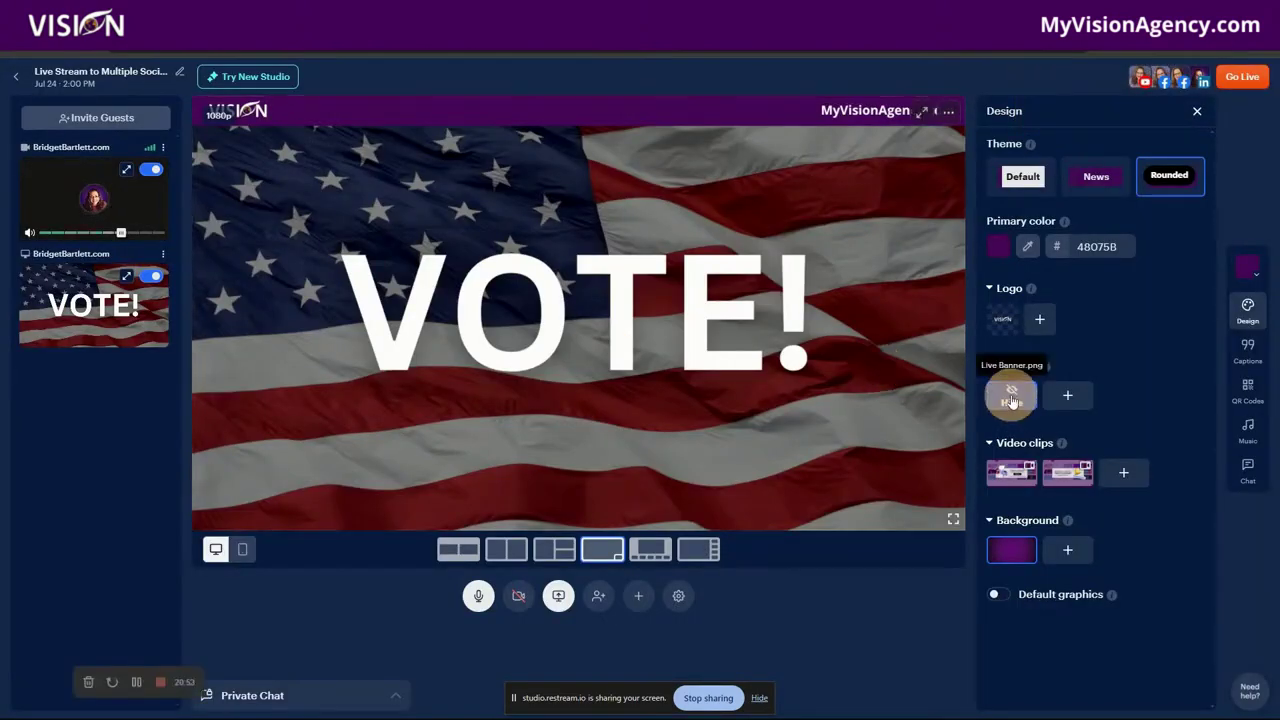
click(1012, 398)
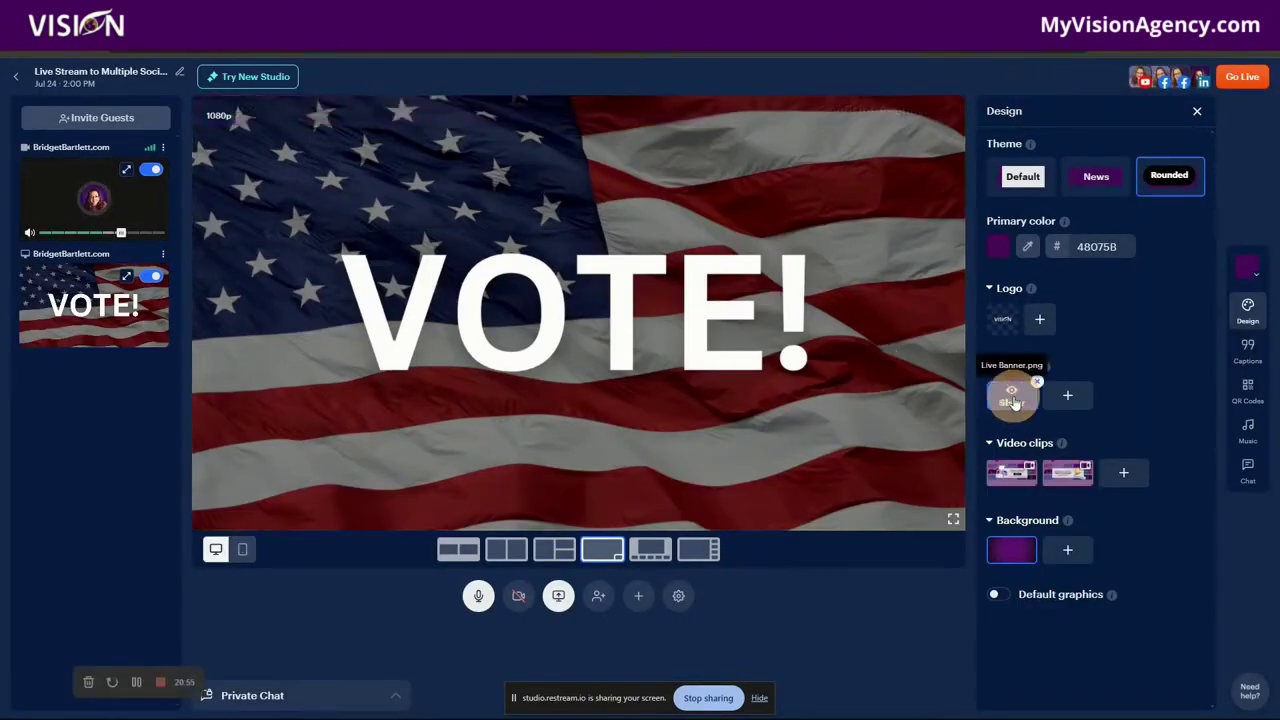
click(1013, 400)
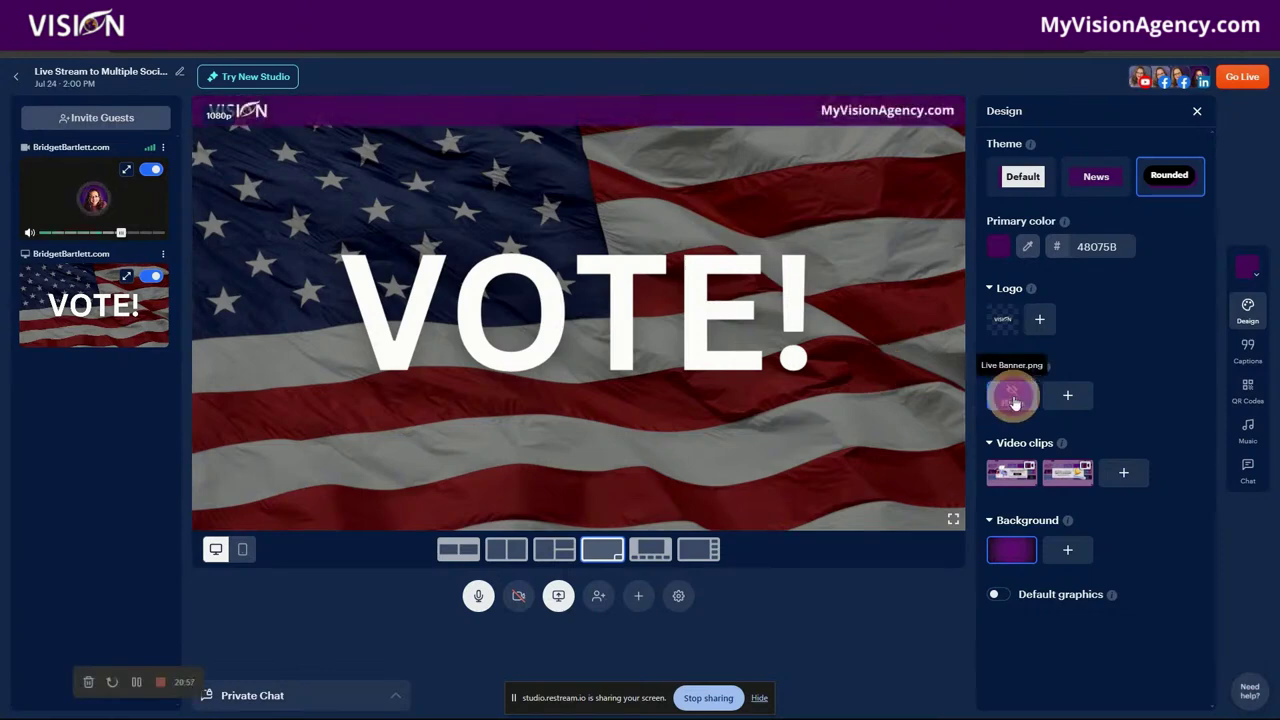
click(1013, 400)
click(1013, 400)
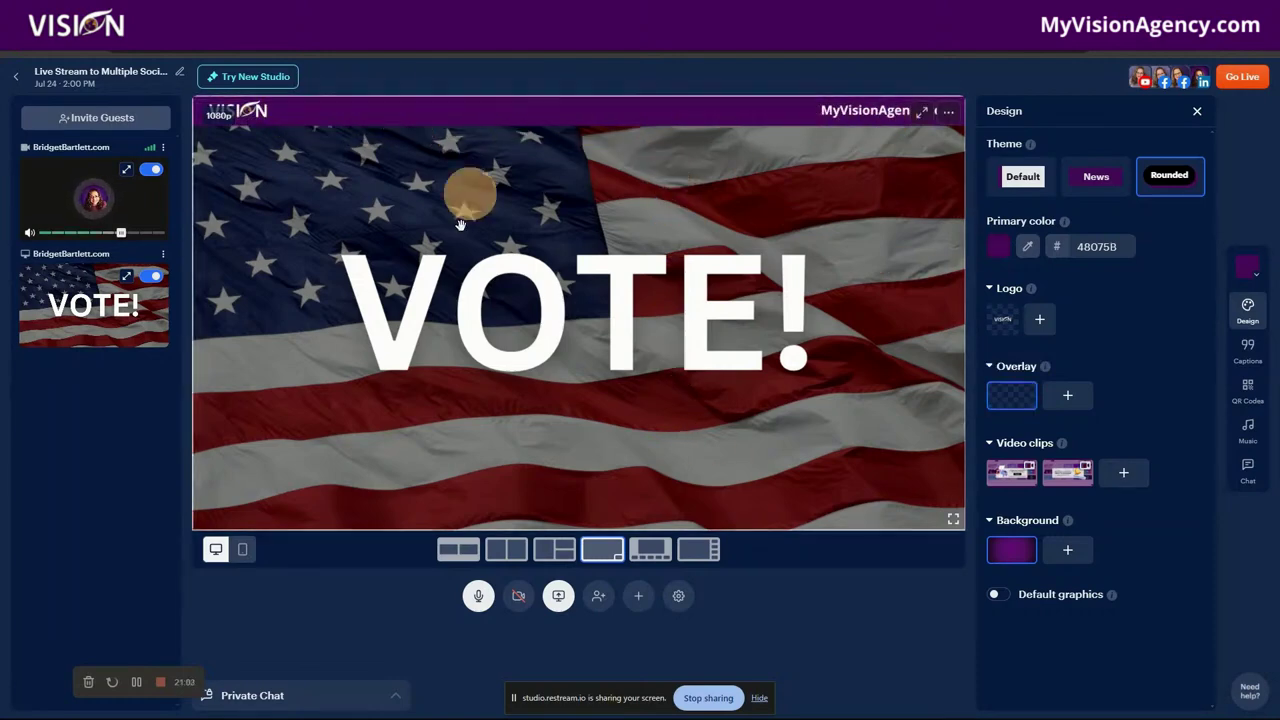
click(1013, 400)
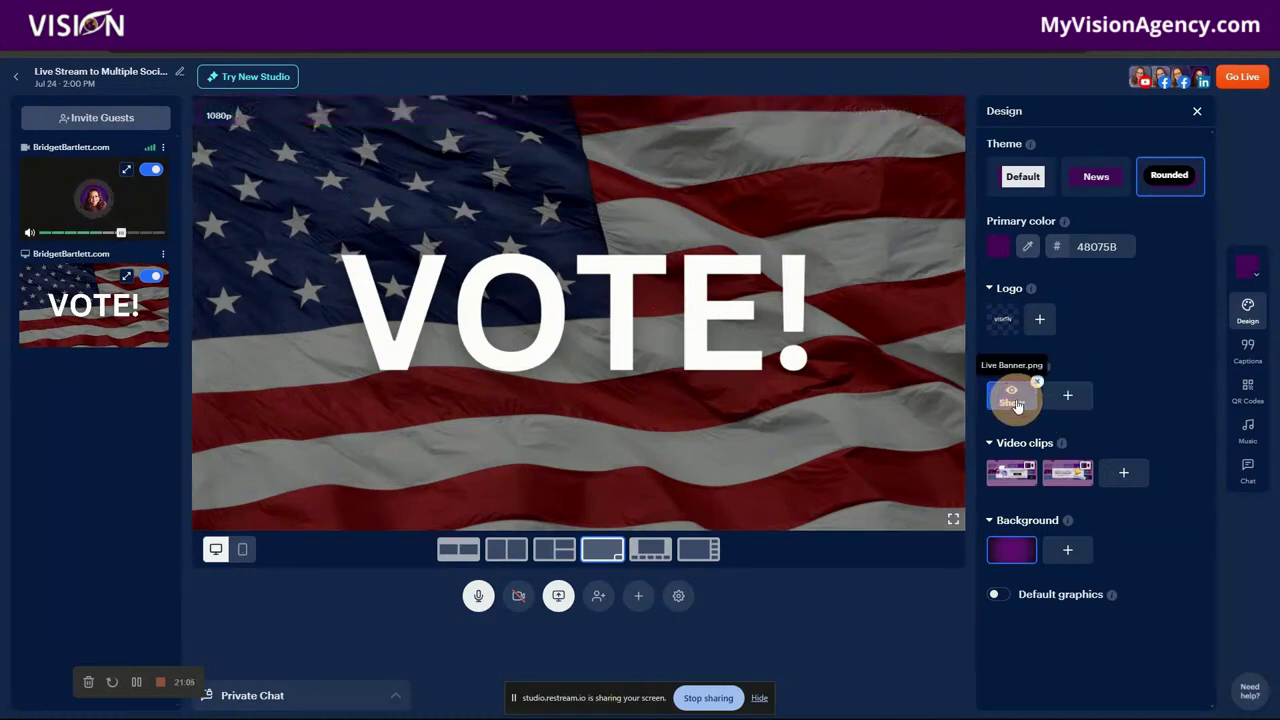
click(1025, 478)
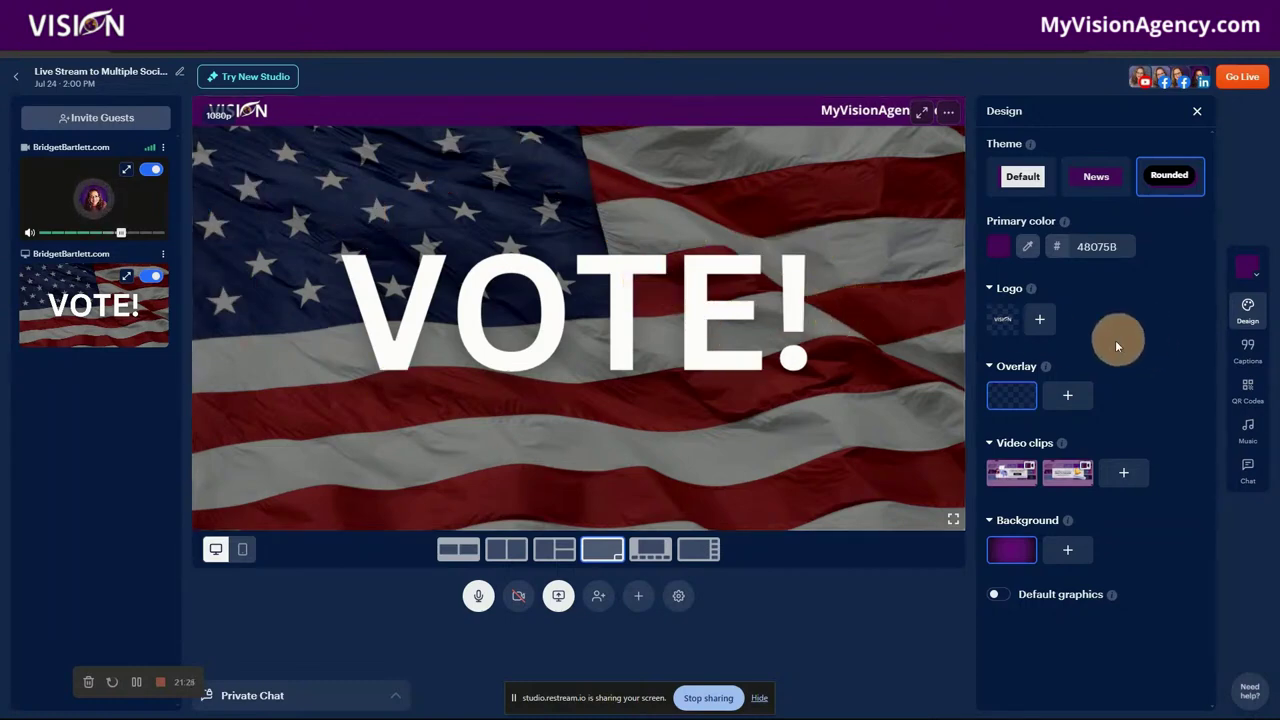
Step: Play the countdown clip, decline chat timers, then put the Open Office Hours clip on stage
click(1009, 472)
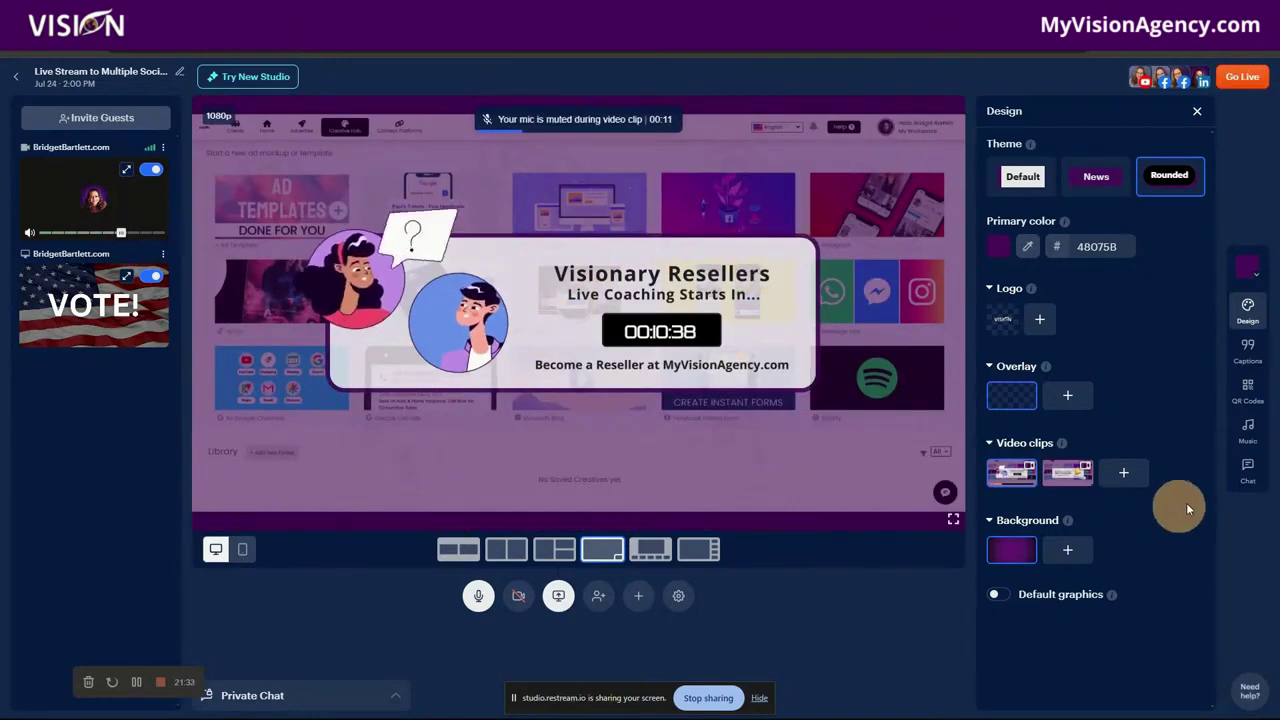
click(1248, 466)
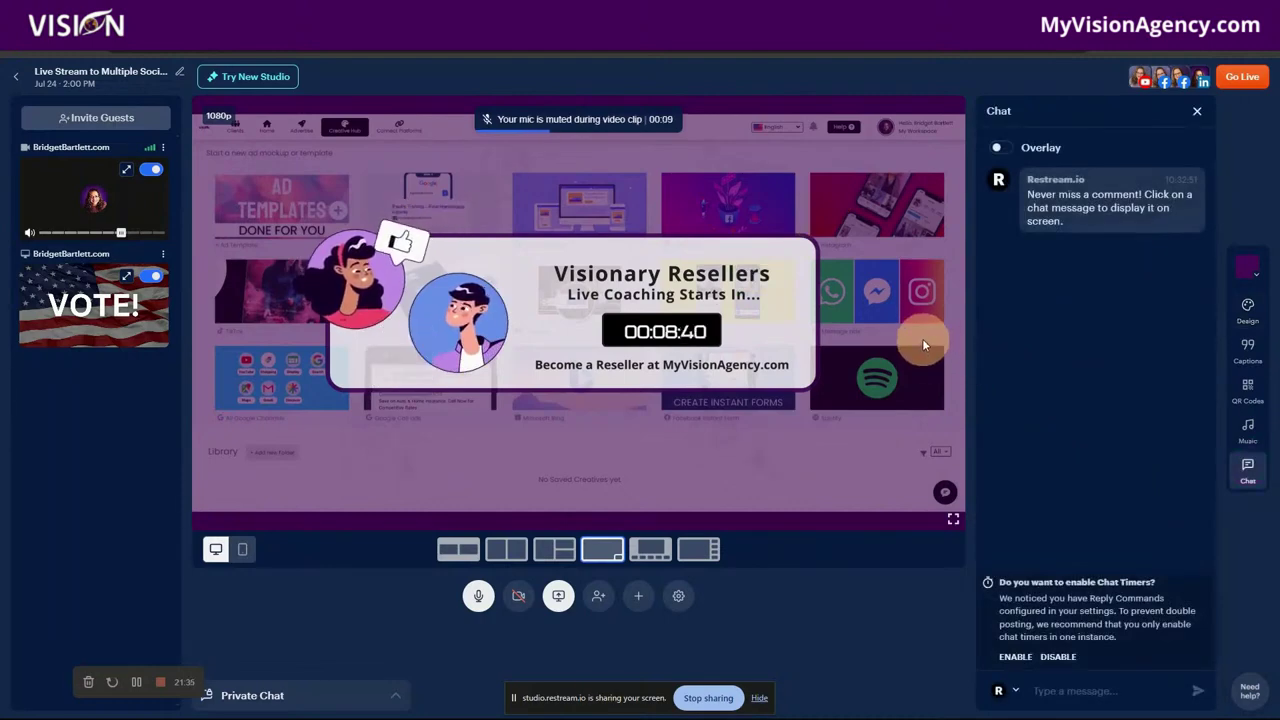
click(1062, 657)
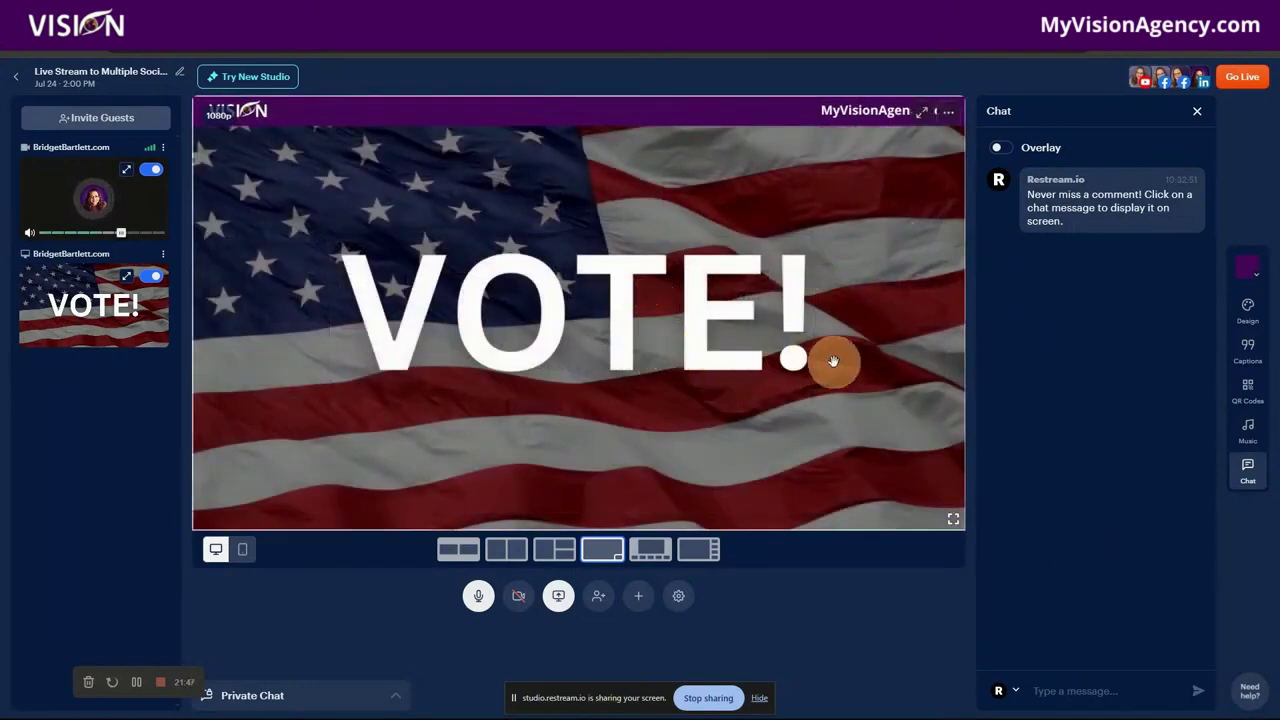
click(1247, 310)
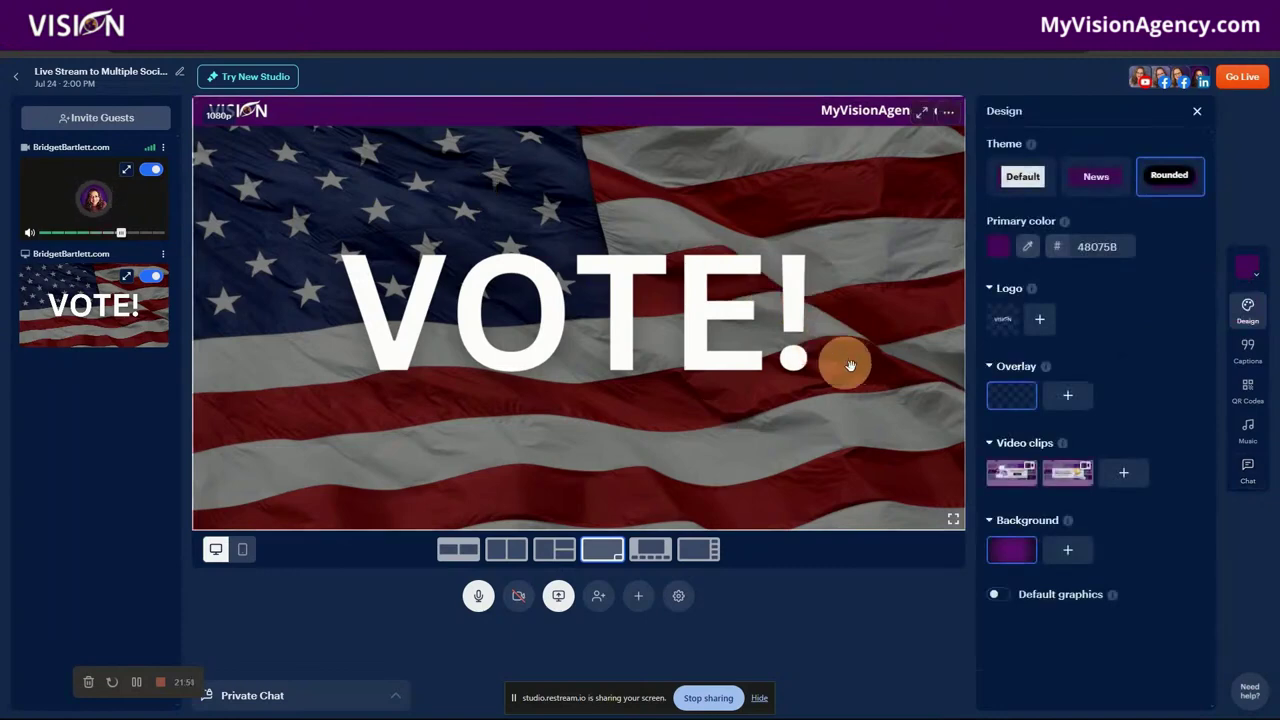
click(1065, 482)
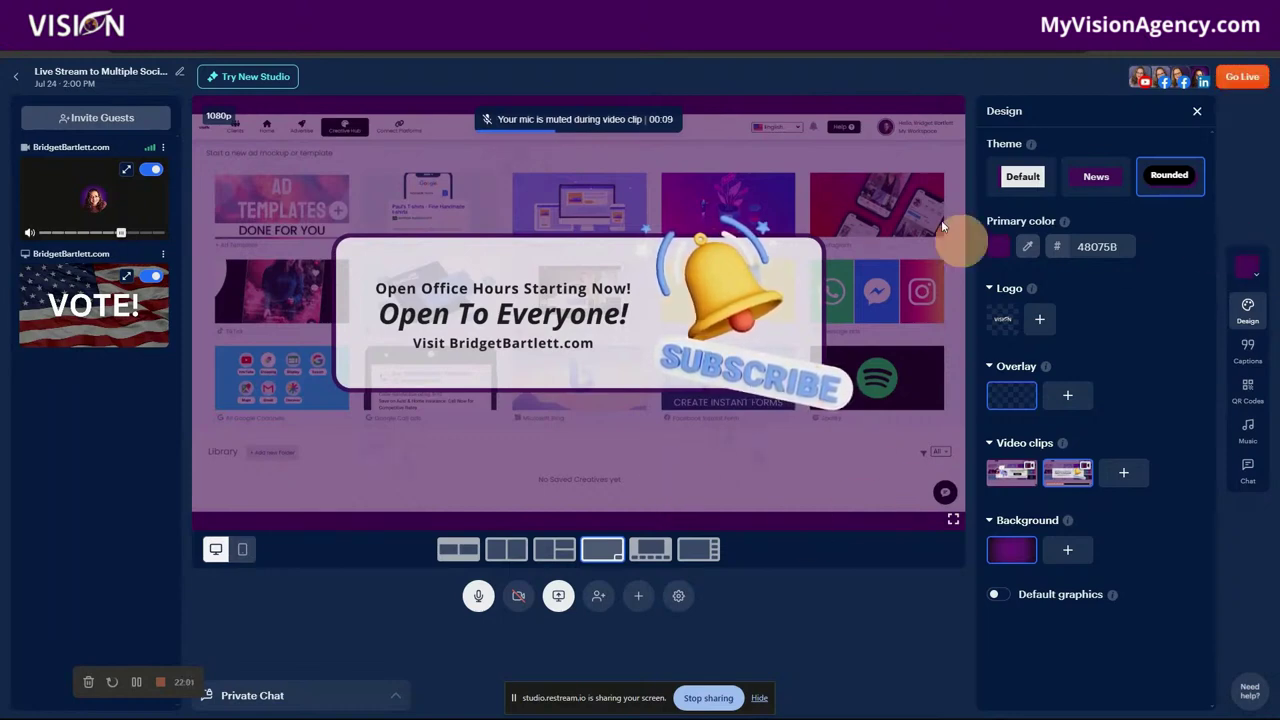
Step: Leave the studio, view the latest recording's trim editor in Video Storage, then go Home
click(21, 79)
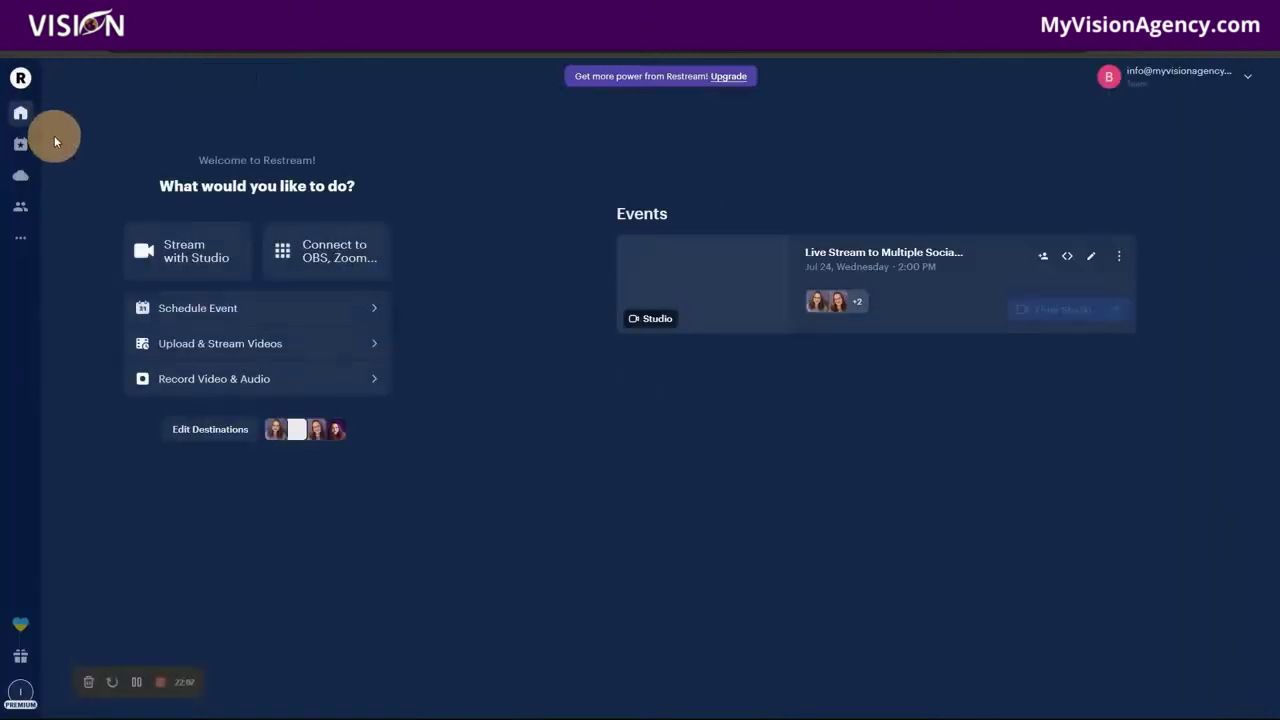
click(20, 150)
click(20, 176)
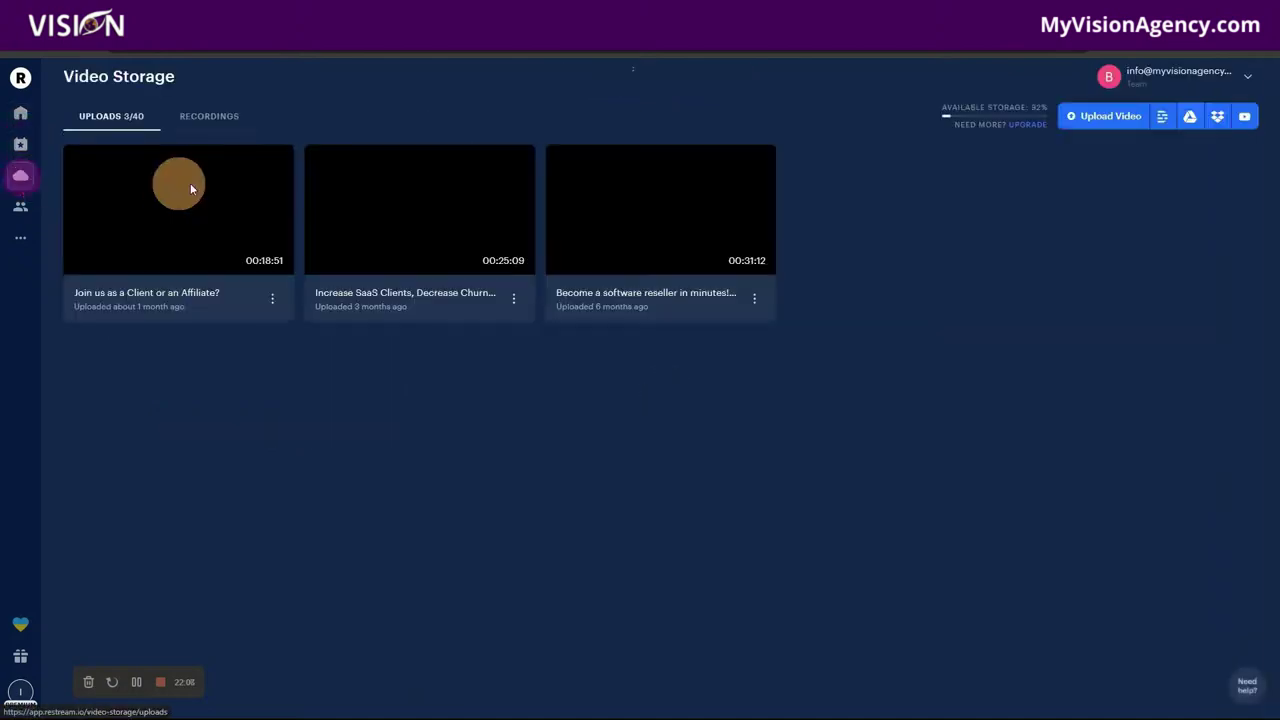
click(209, 116)
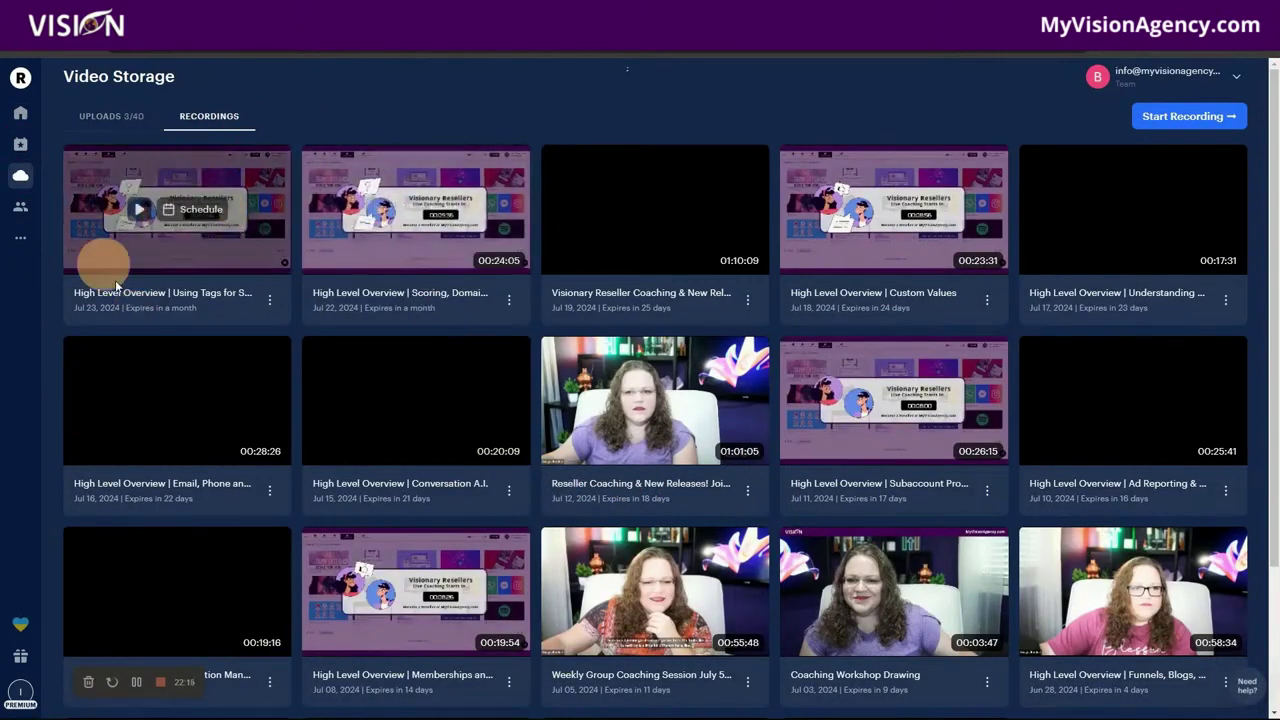
click(269, 299)
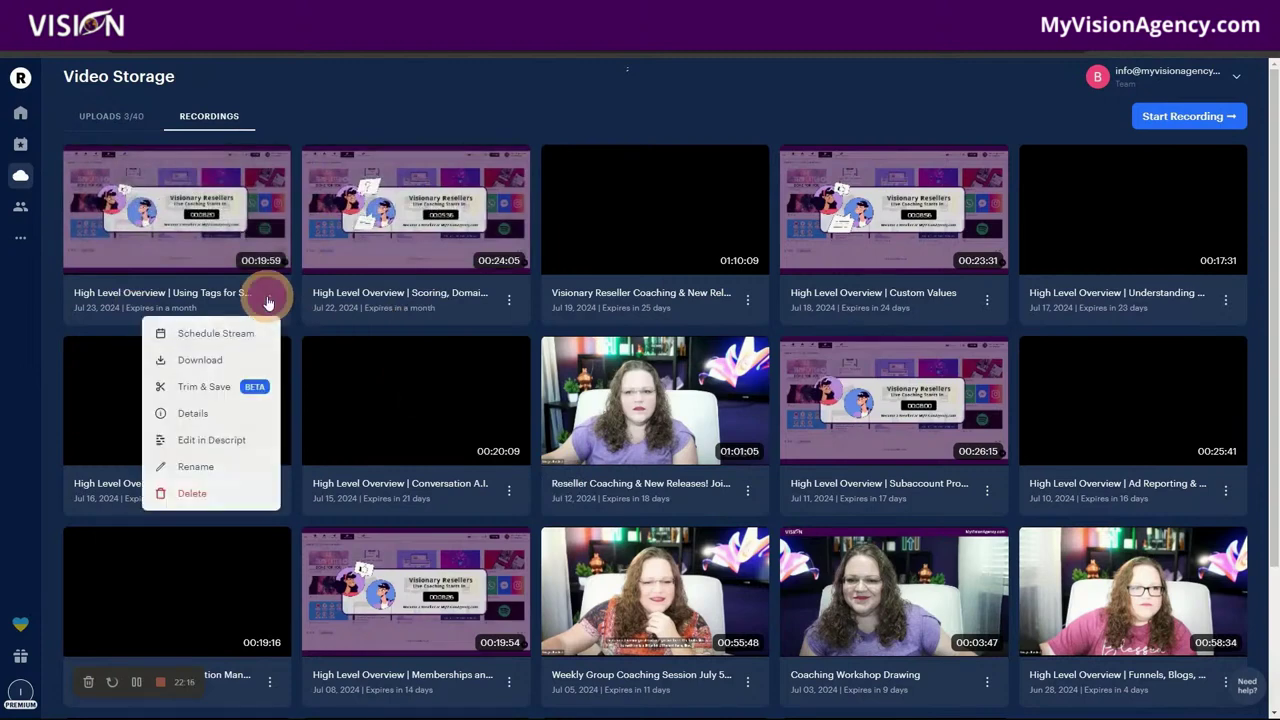
click(222, 395)
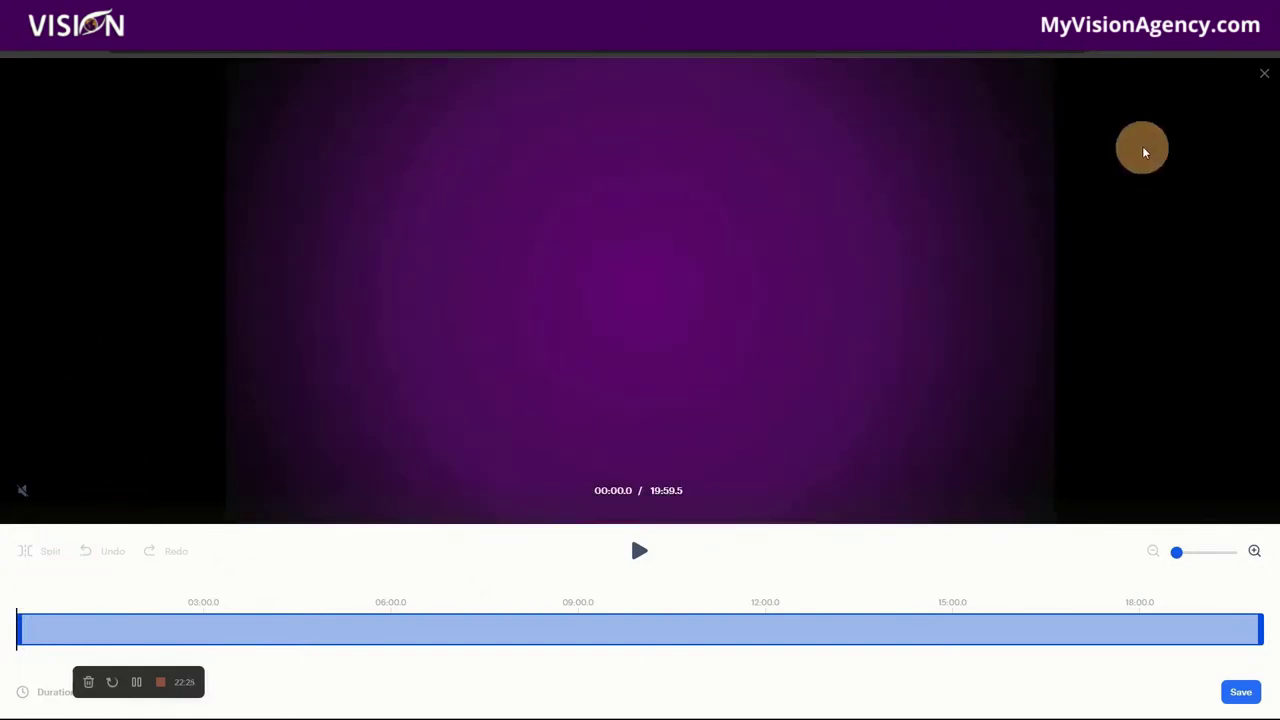
click(1264, 73)
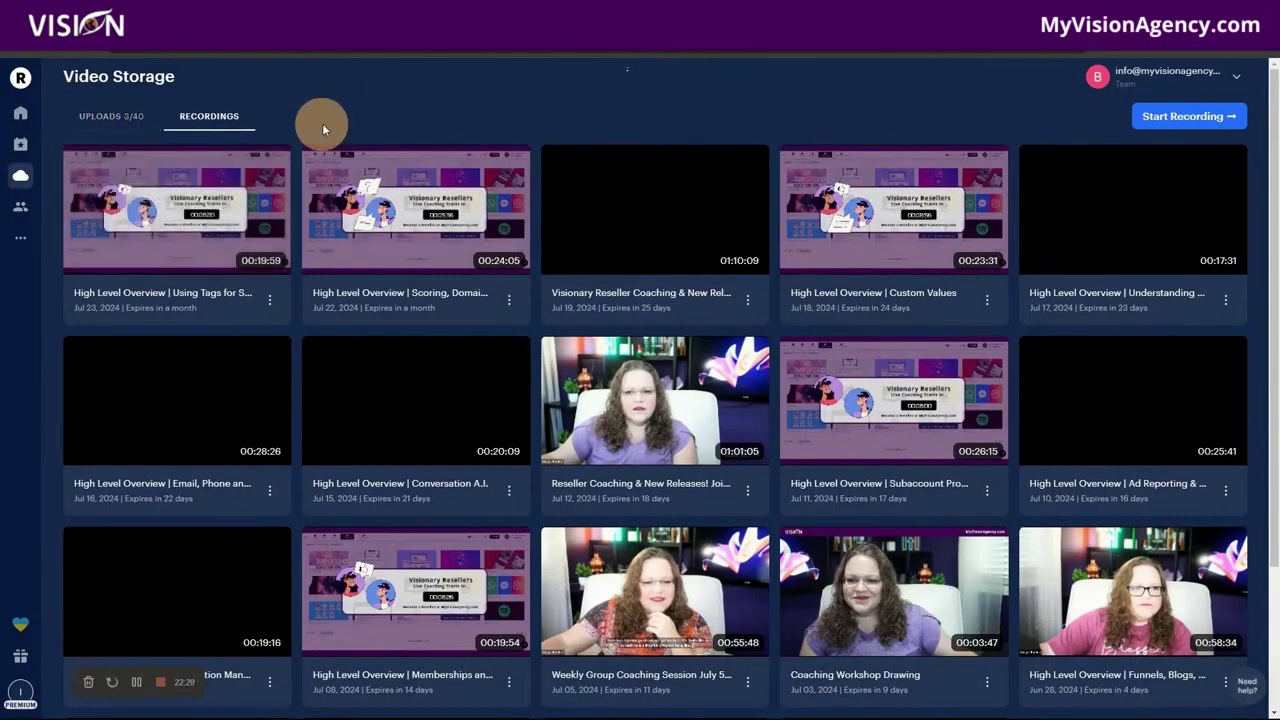
click(20, 116)
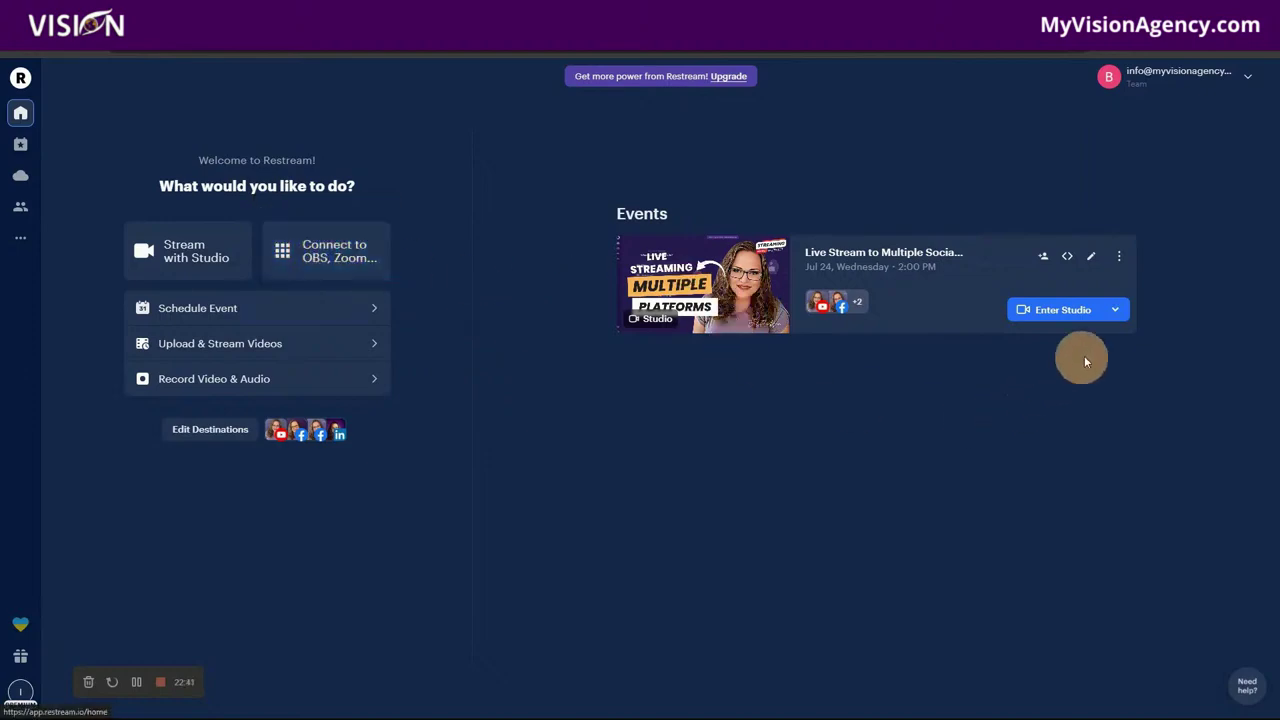
Step: Switch the event from Studio to RTMP and show its RTMP URL and stream key
click(1118, 310)
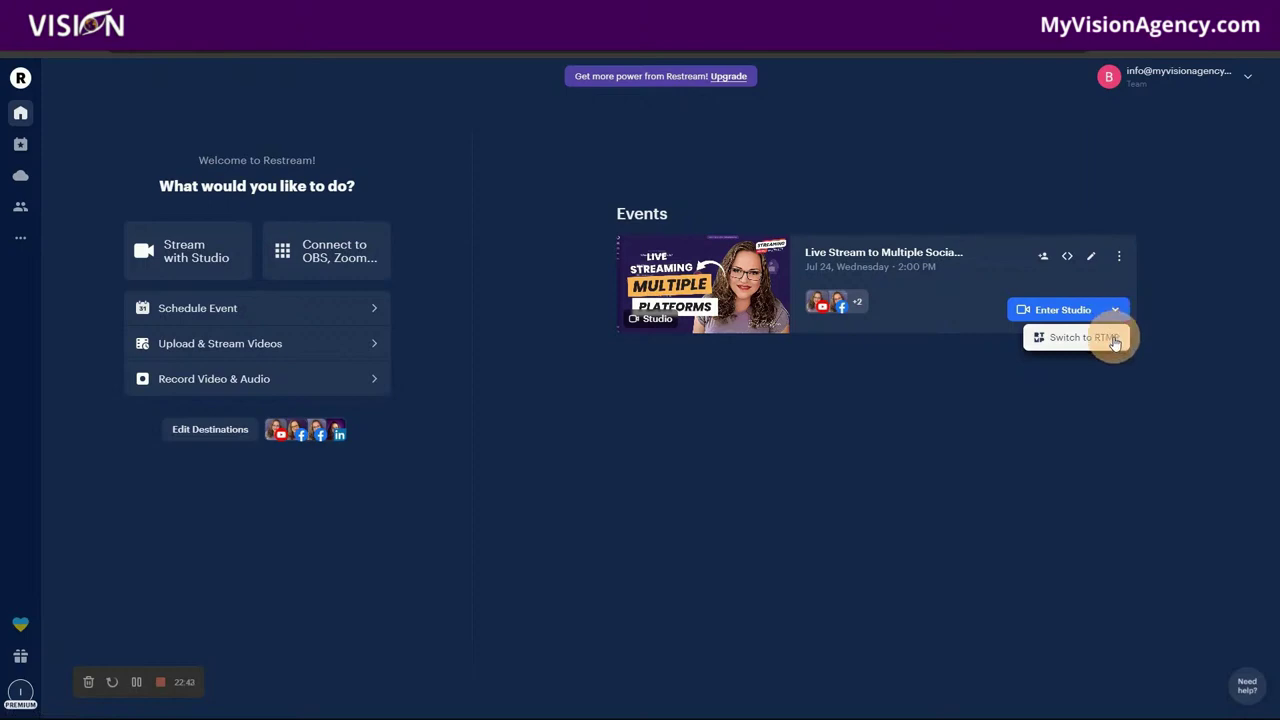
click(1115, 341)
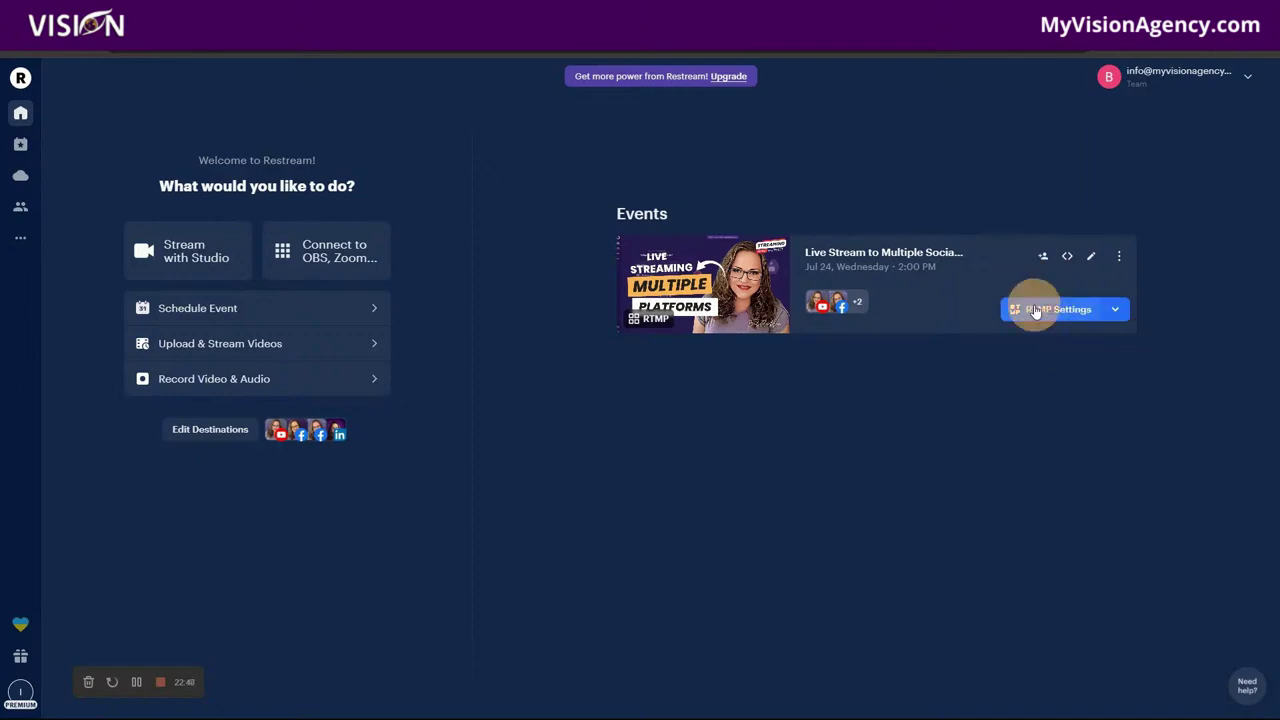
click(1037, 311)
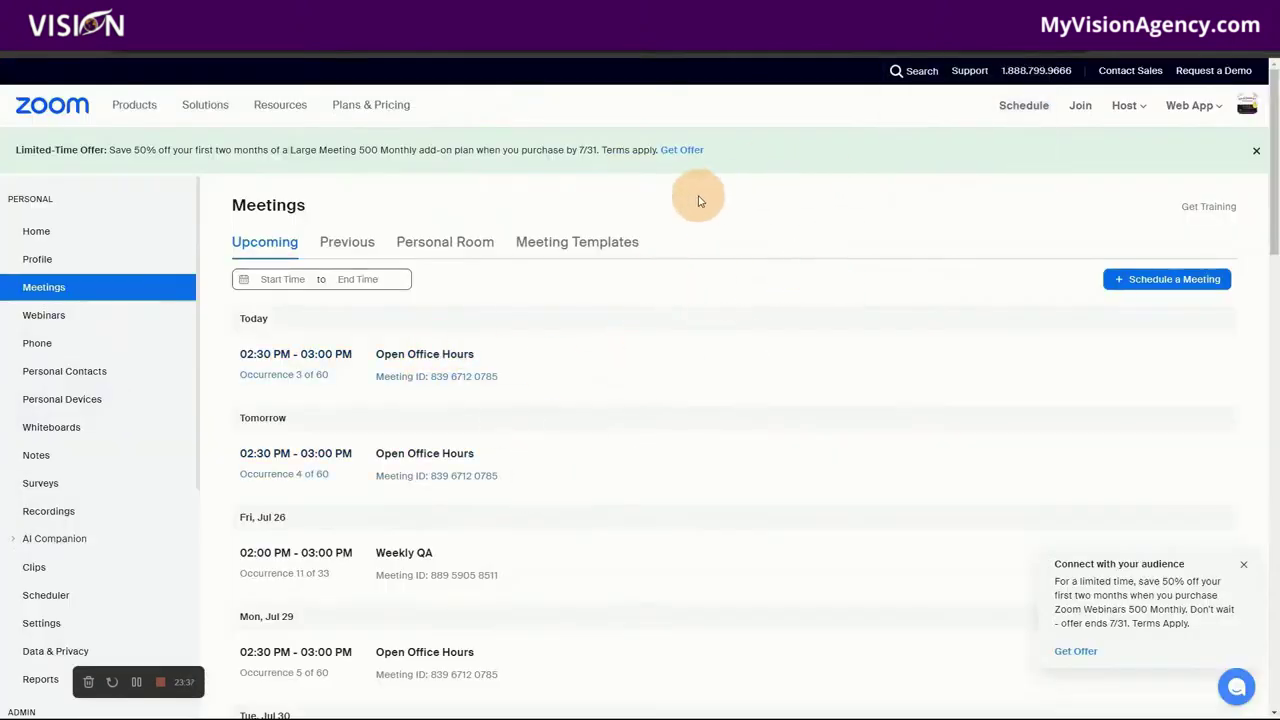
Step: Review the Weekly QA meeting's live streaming target rtmp://live.restream.io/live, then return to Home
mouse_move(407, 566)
scroll(503, 503, down, 2)
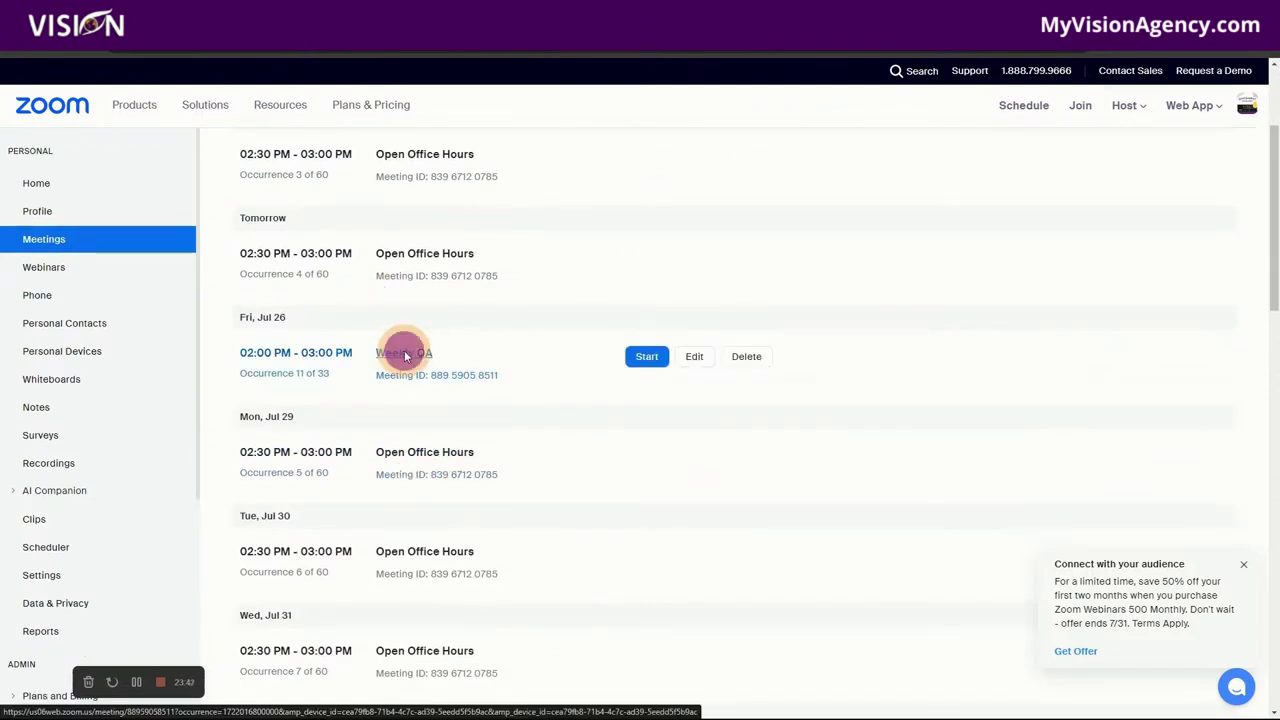
click(404, 352)
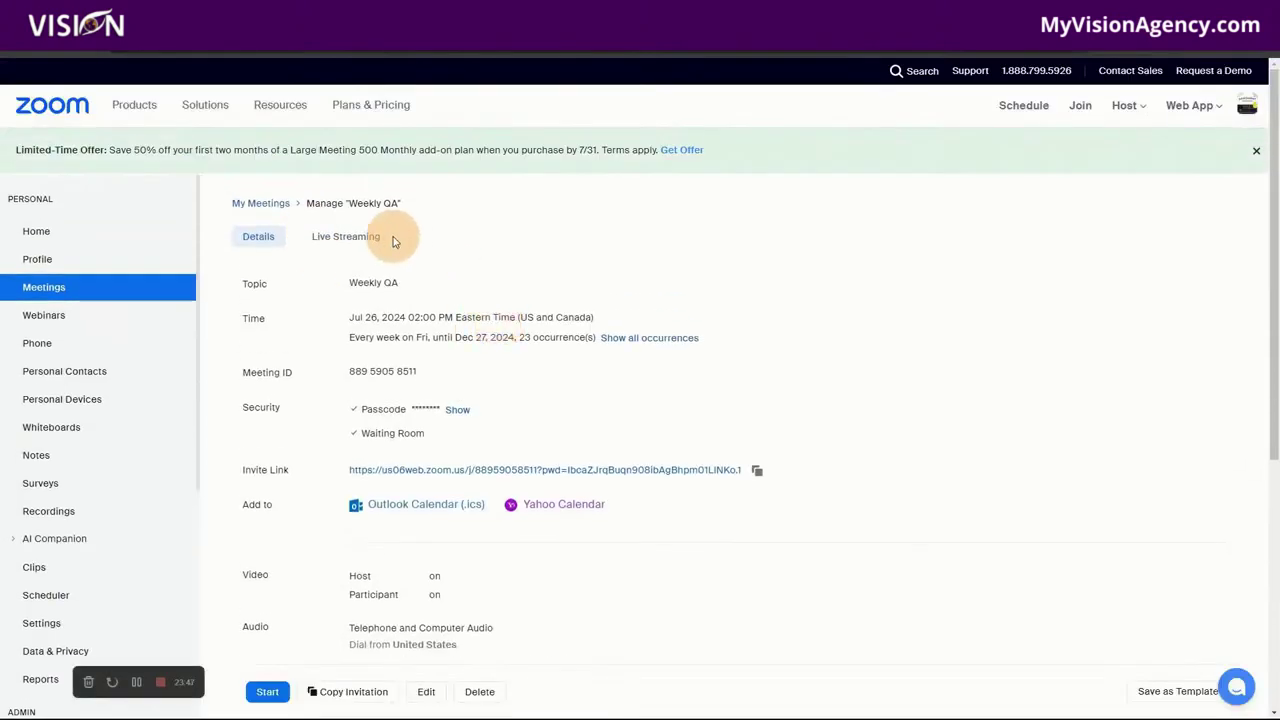
click(344, 240)
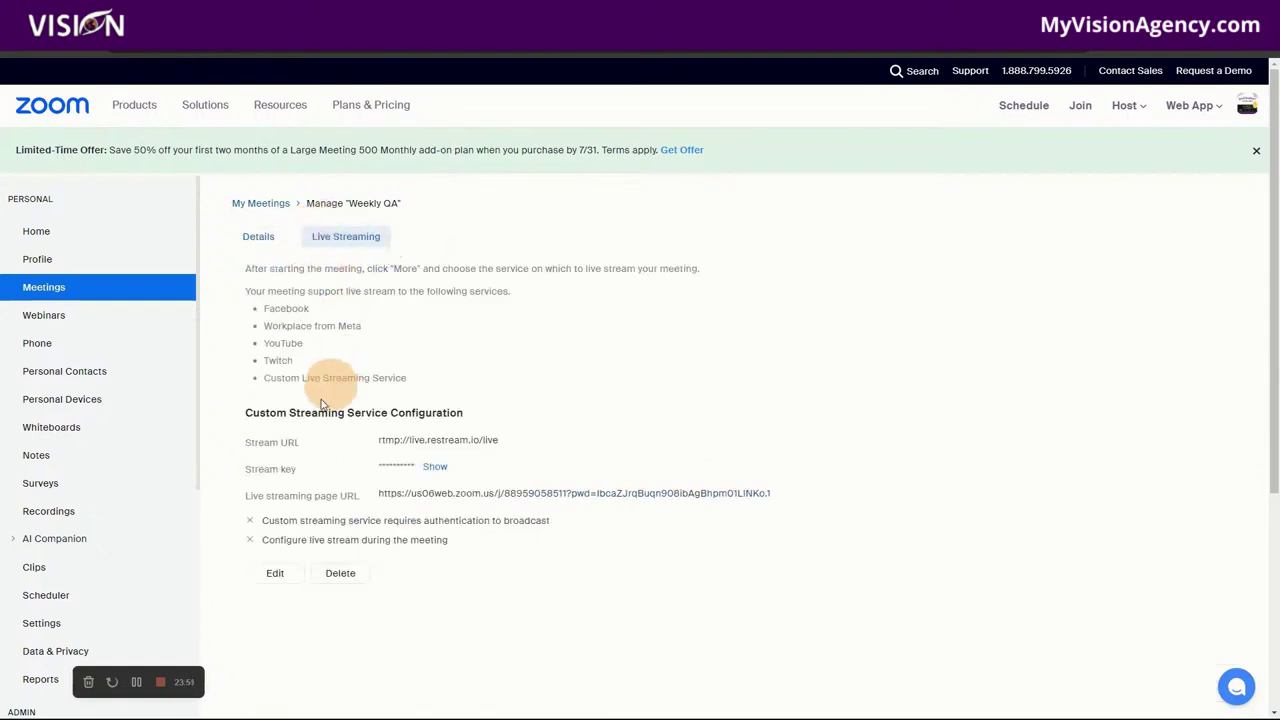
click(232, 205)
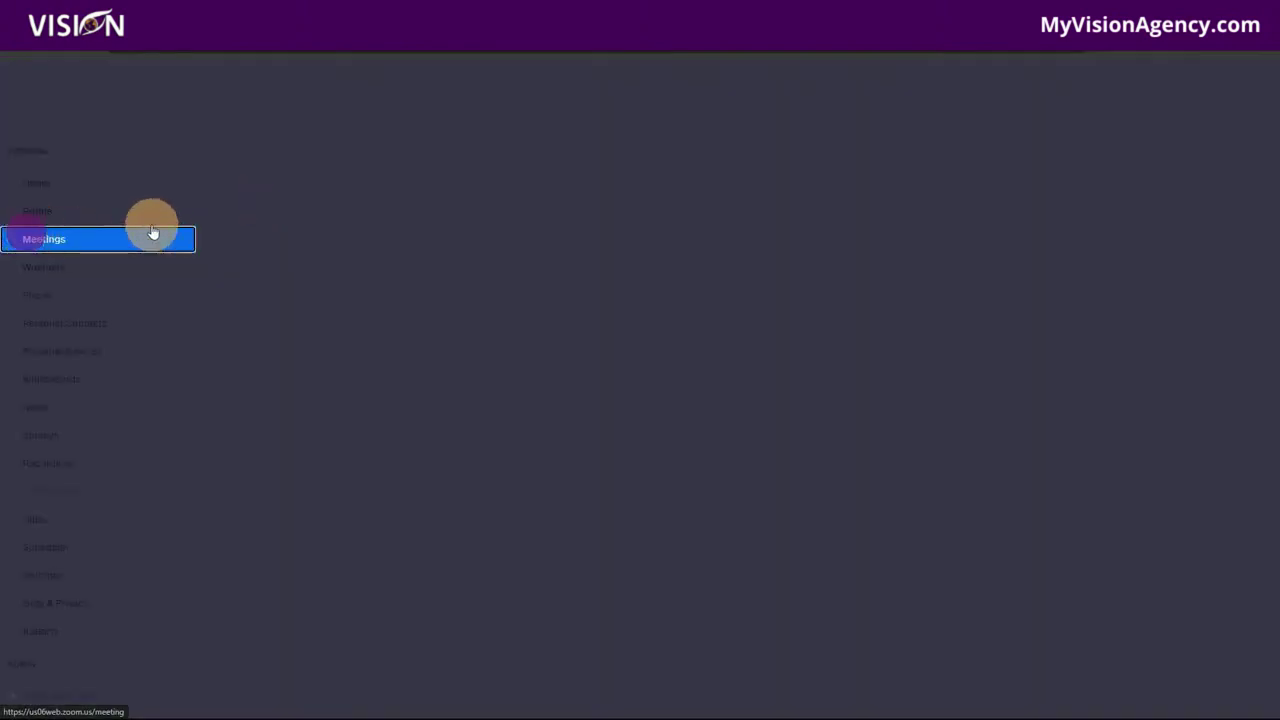
click(54, 182)
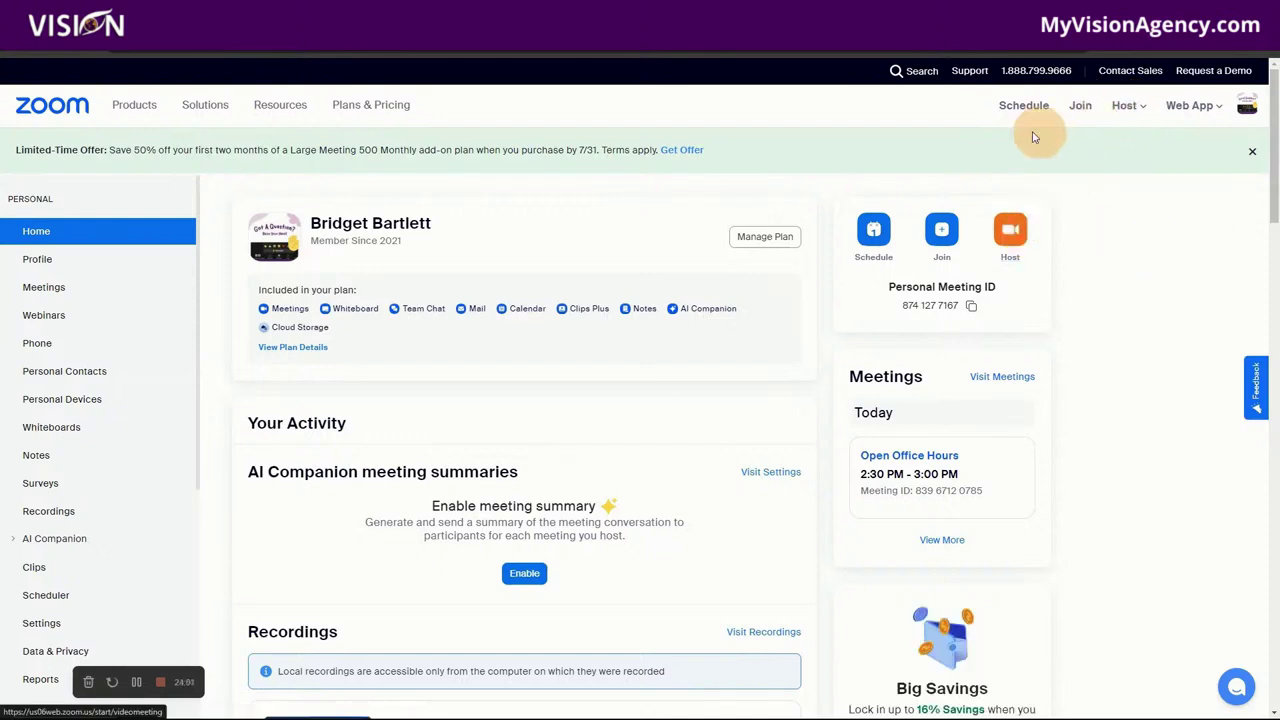
Step: Schedule My Meeting for Jul 24, 2024 at 11:00 AM Eastern Time and save it
click(875, 235)
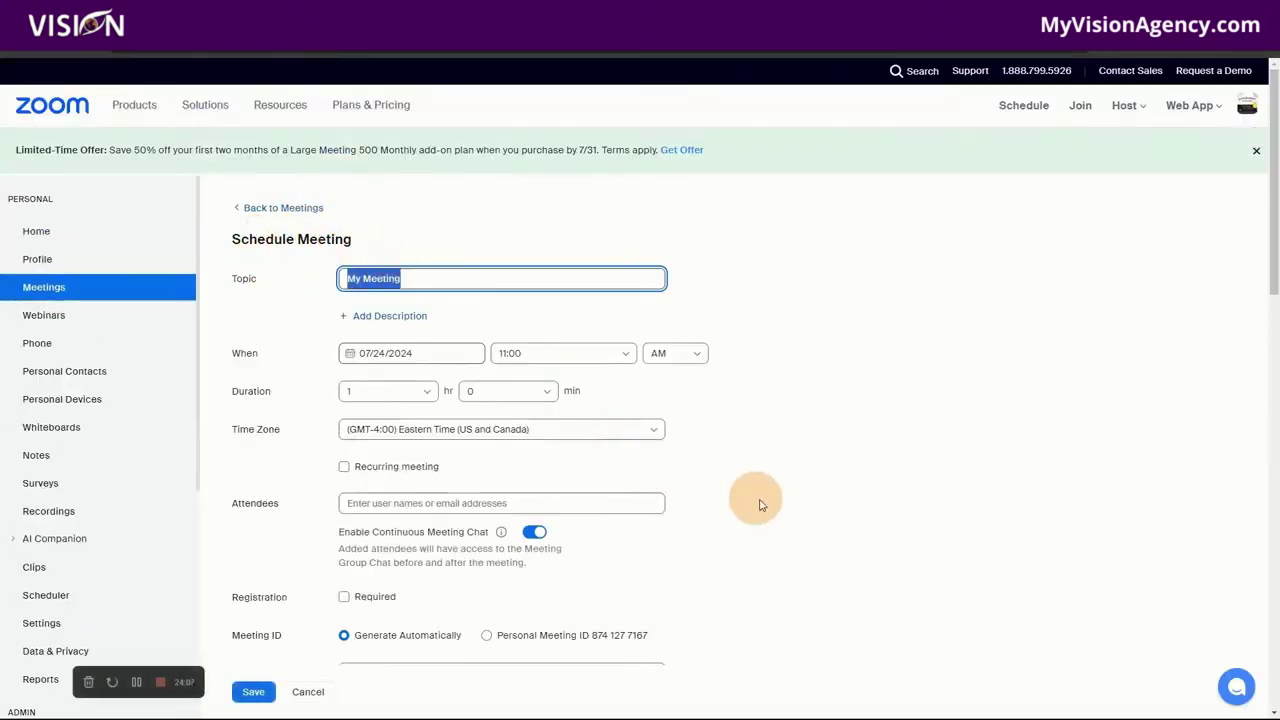
scroll(778, 518, down, 2)
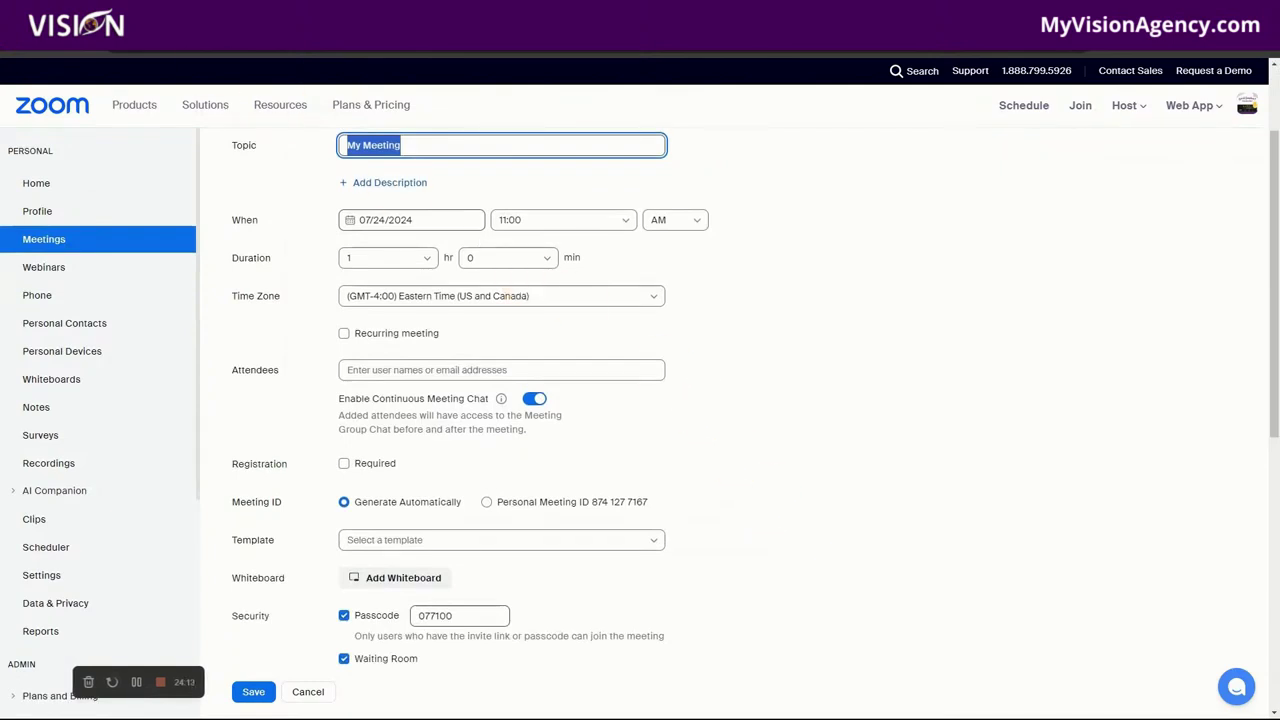
key(ctrl+Tab)
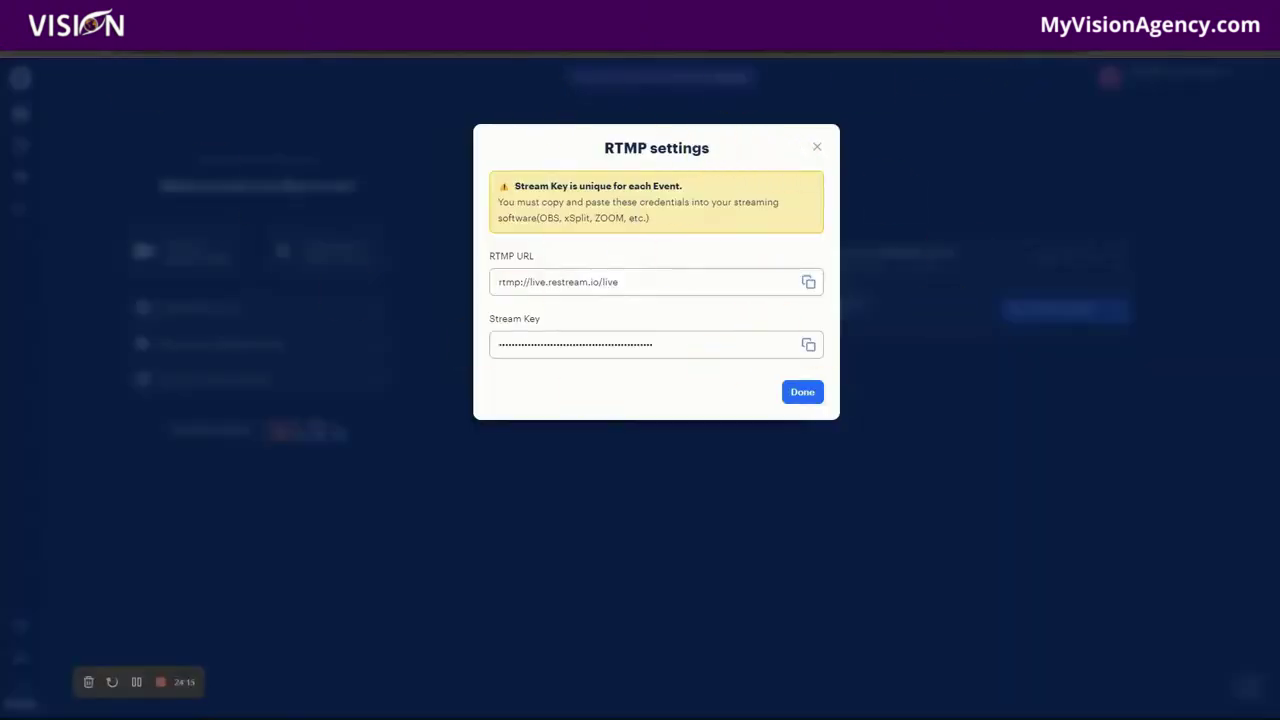
key(ctrl+Tab)
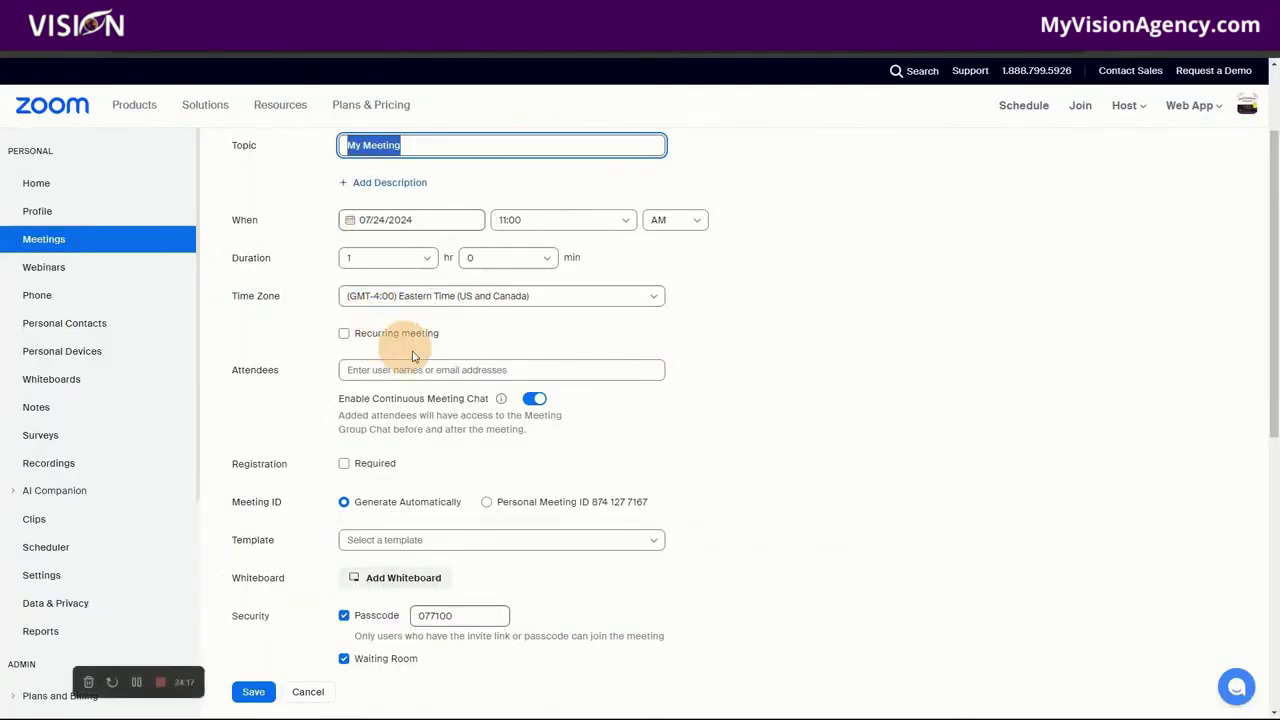
scroll(810, 472, up, 2)
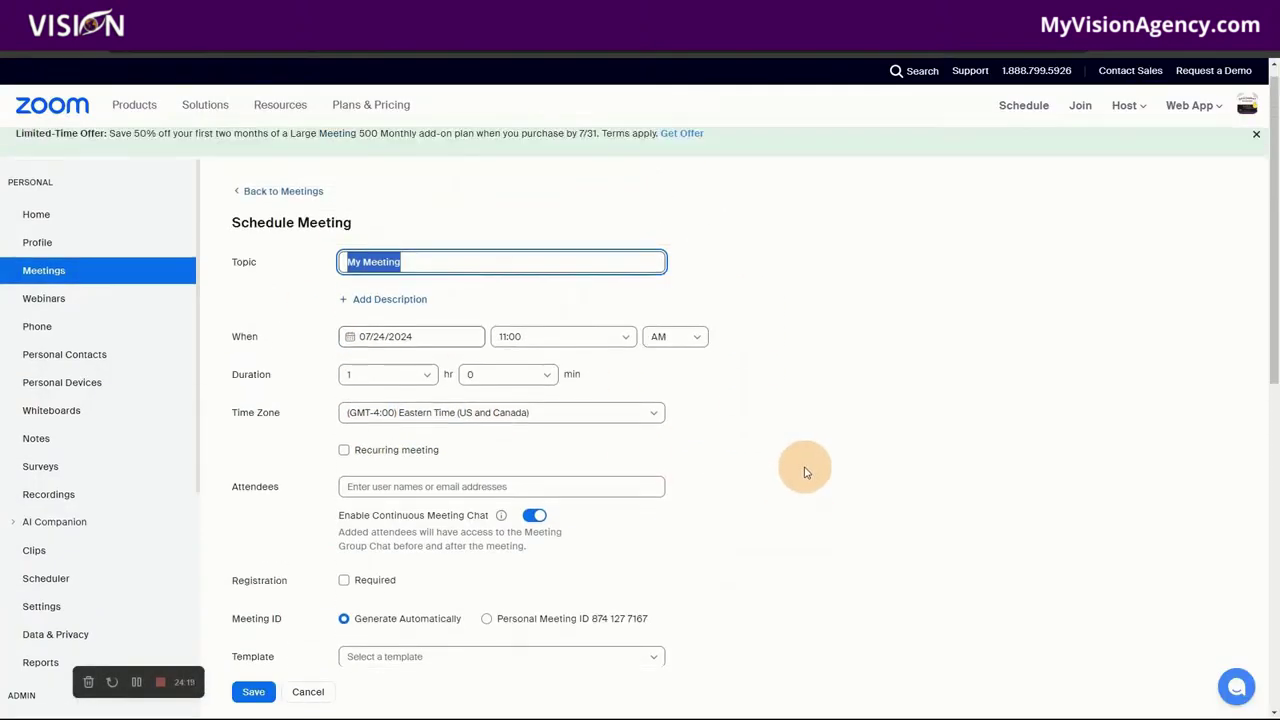
scroll(250, 350, down, 4)
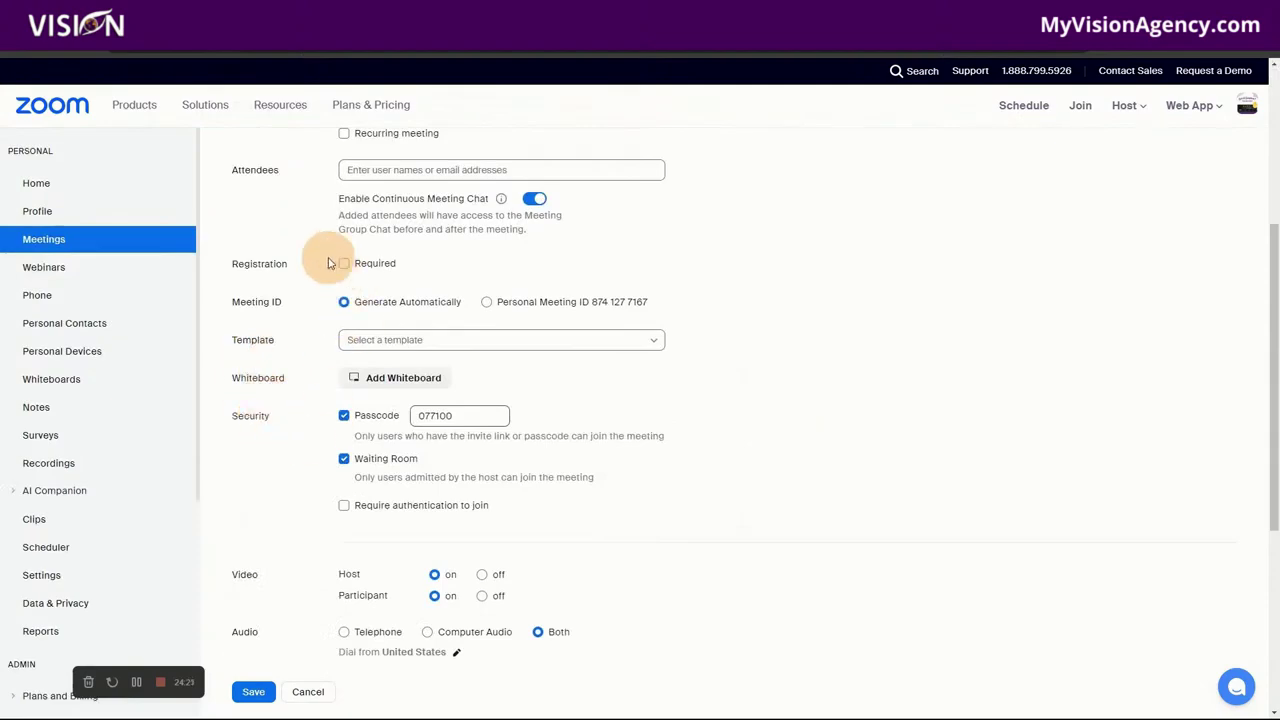
scroll(714, 520, down, 2)
scroll(605, 540, up, 1)
scroll(560, 534, down, 2)
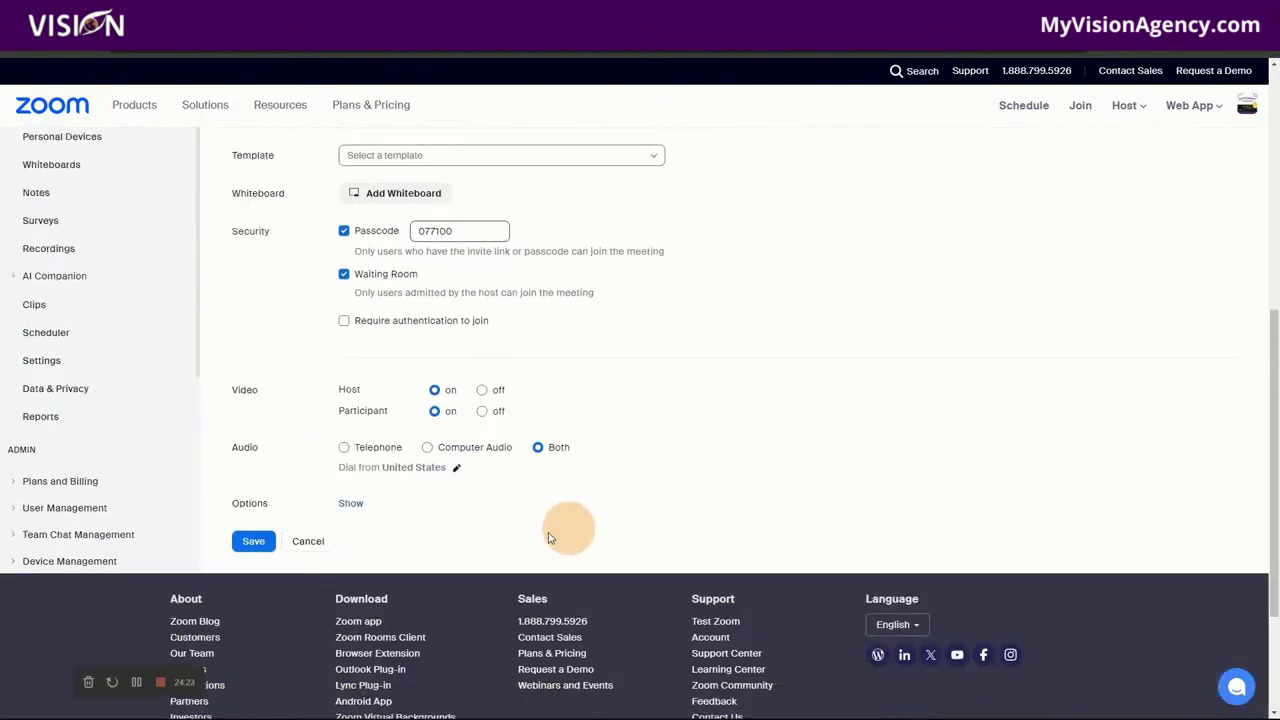
click(256, 524)
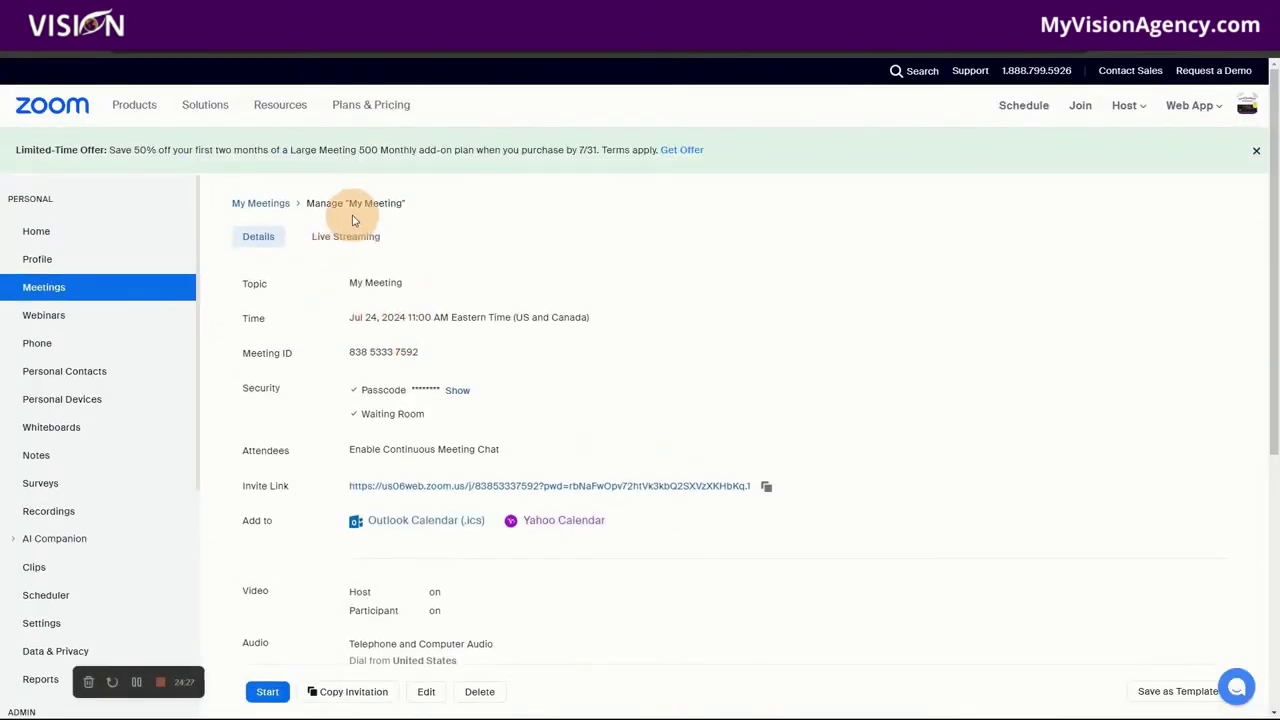
Step: Start a custom streaming service for My Meeting and paste Restream's RTMP URL rtmp://live.restream.io/live as Stream URL
click(357, 237)
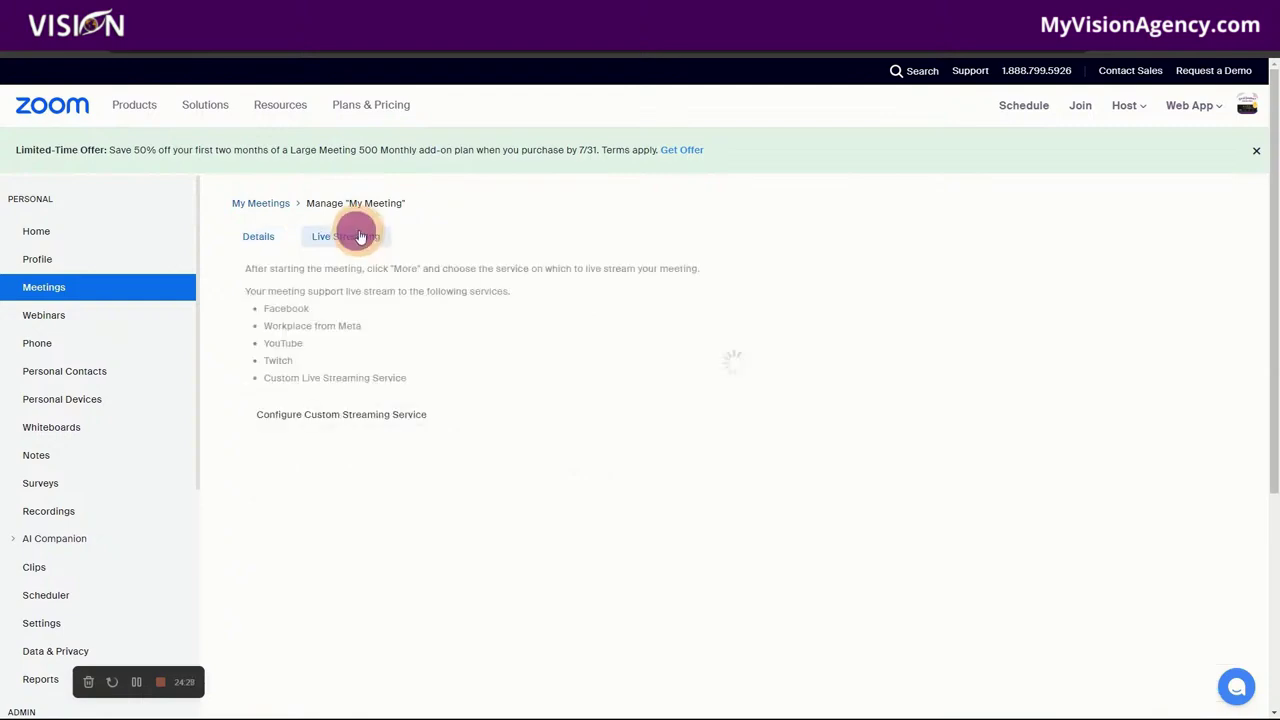
click(323, 418)
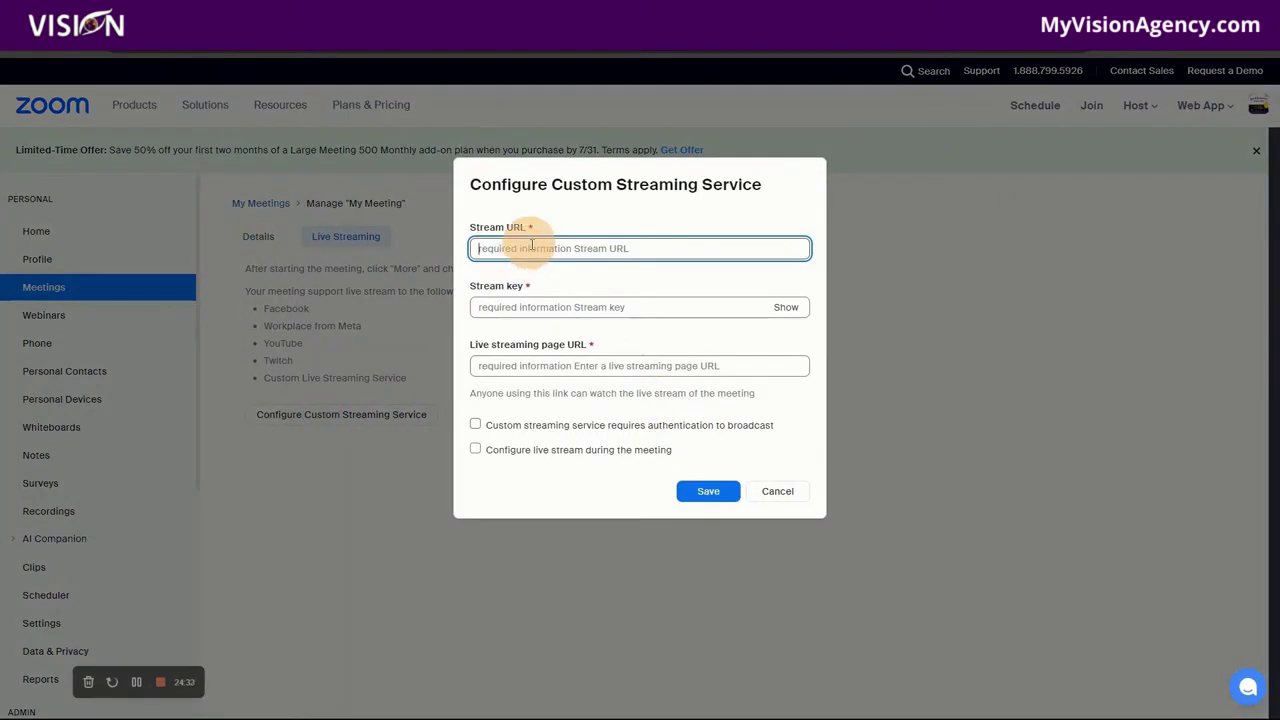
key(ctrl+Tab)
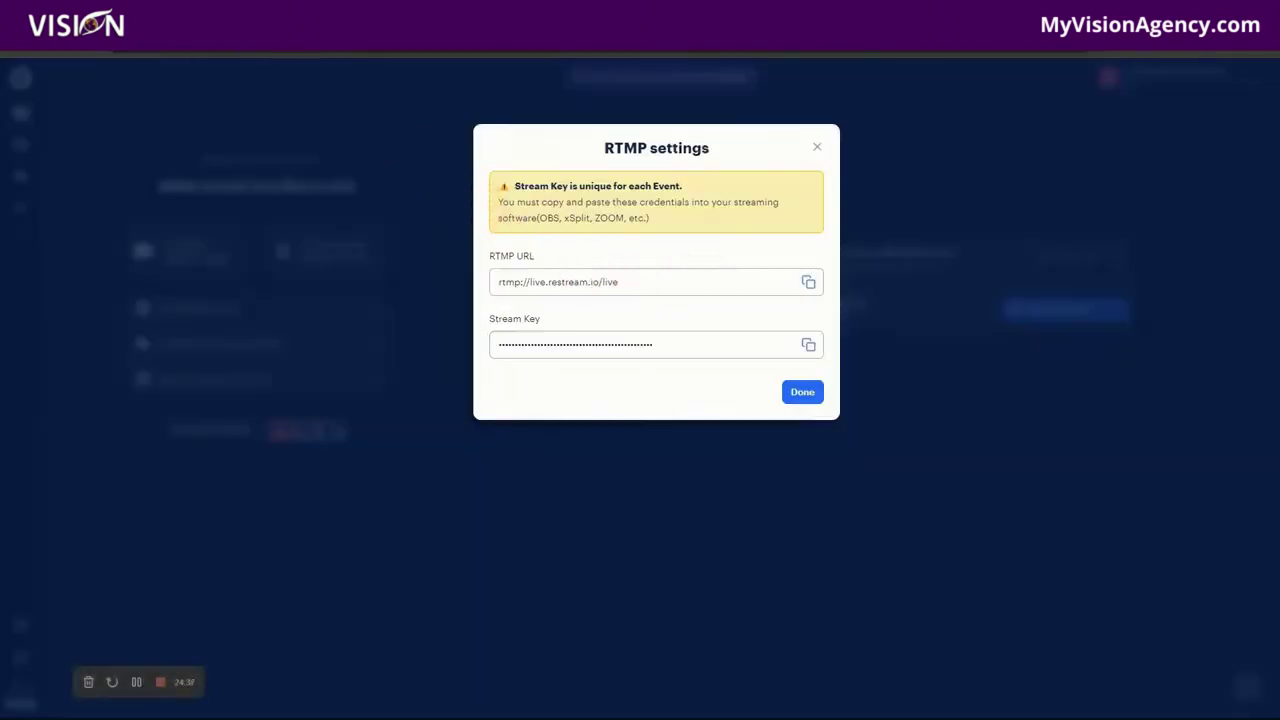
click(806, 284)
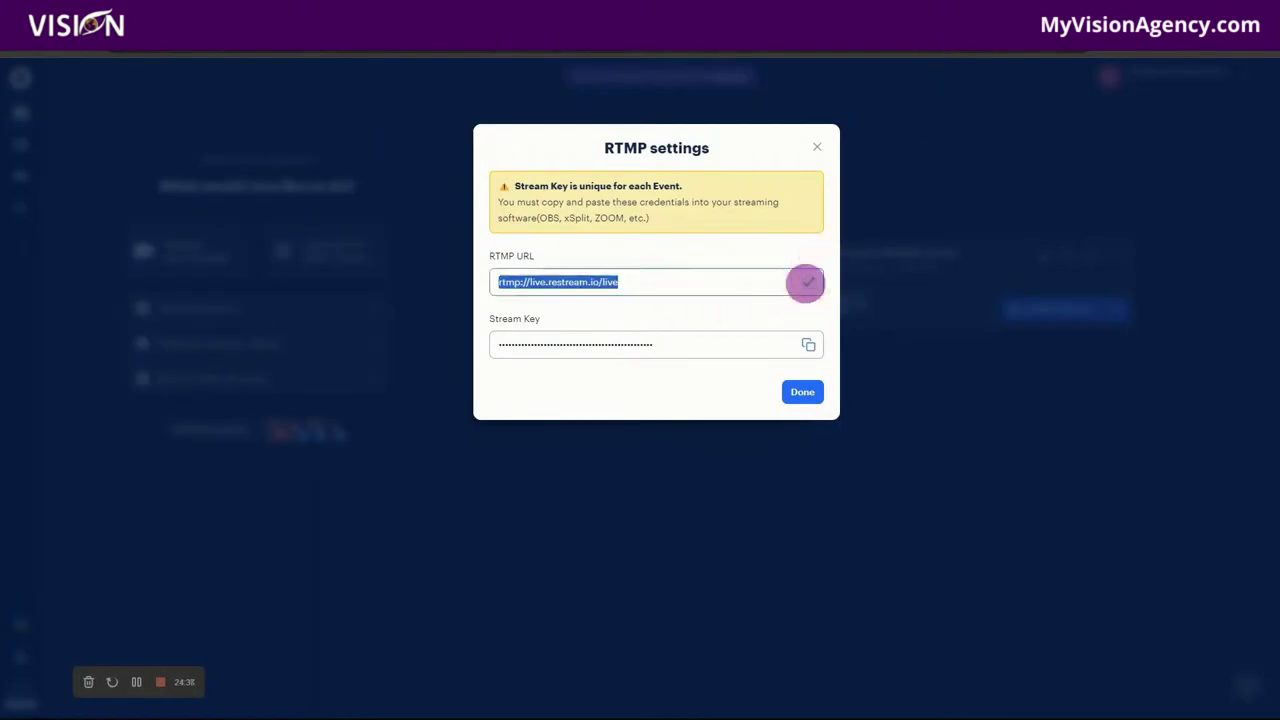
key(ctrl+shift+Tab)
click(568, 248)
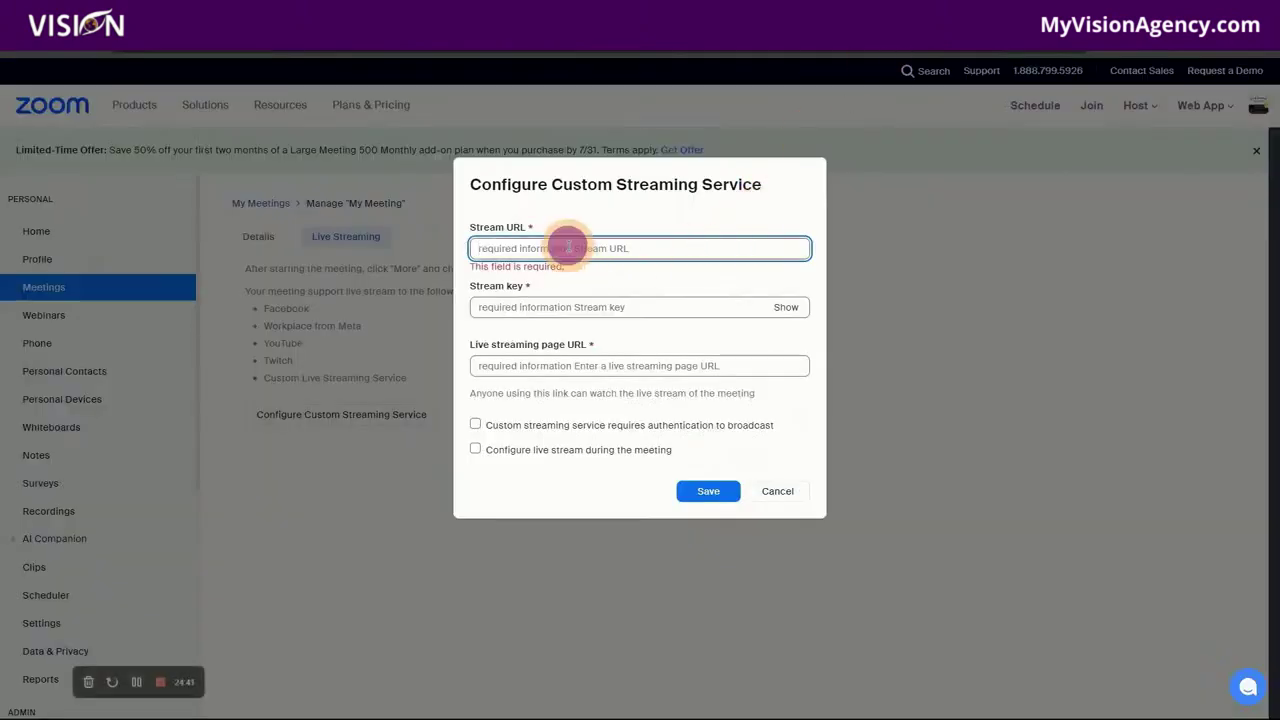
key(ctrl+v)
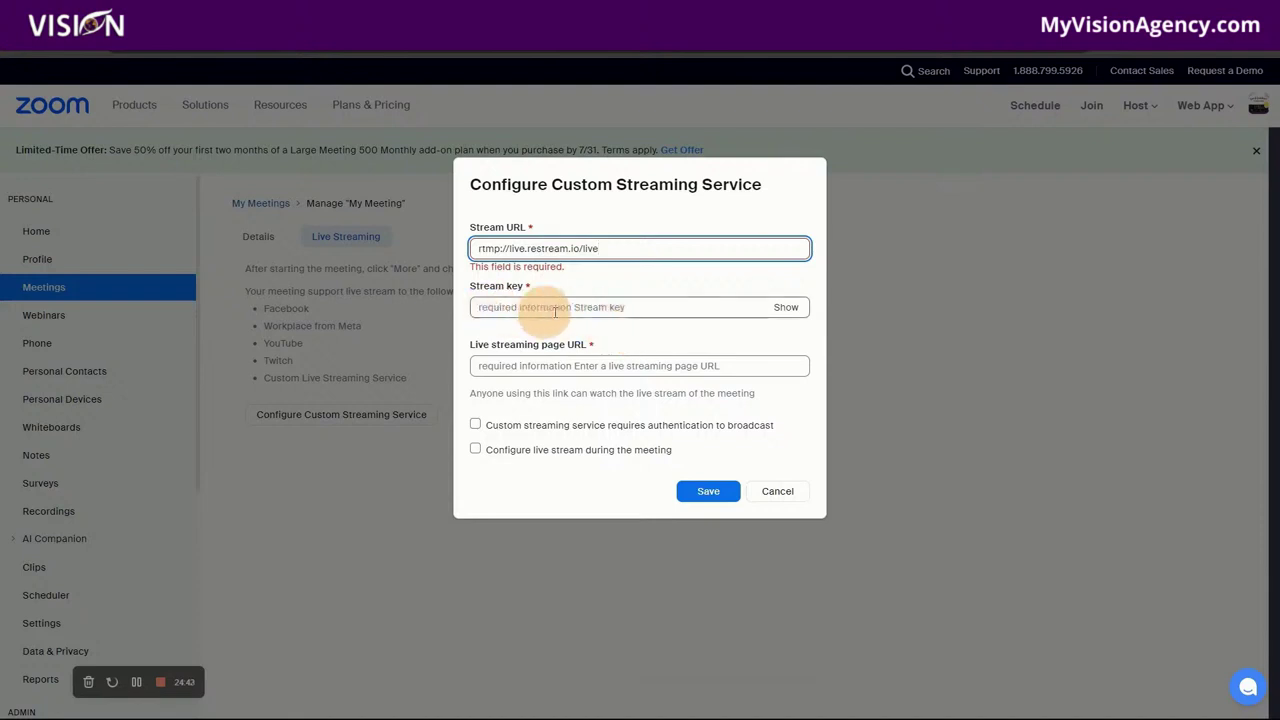
key(ctrl+Tab)
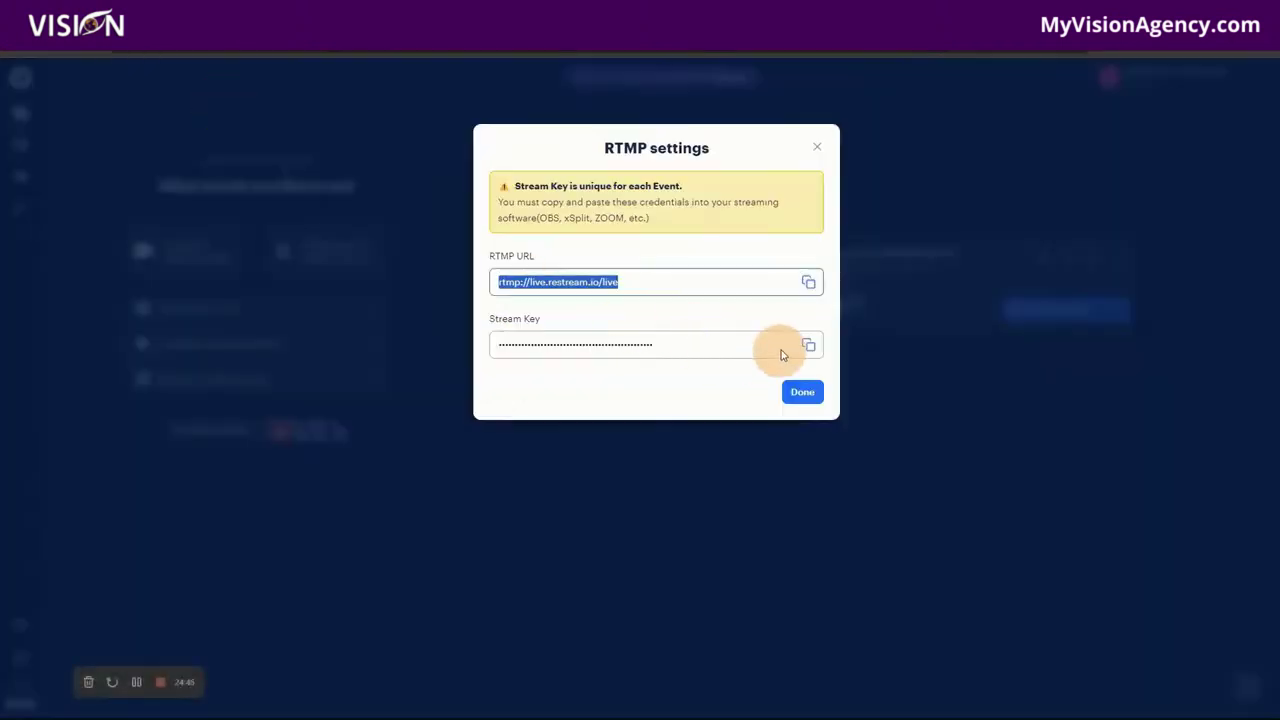
key(ctrl+Tab)
key(ctrl+Tab)
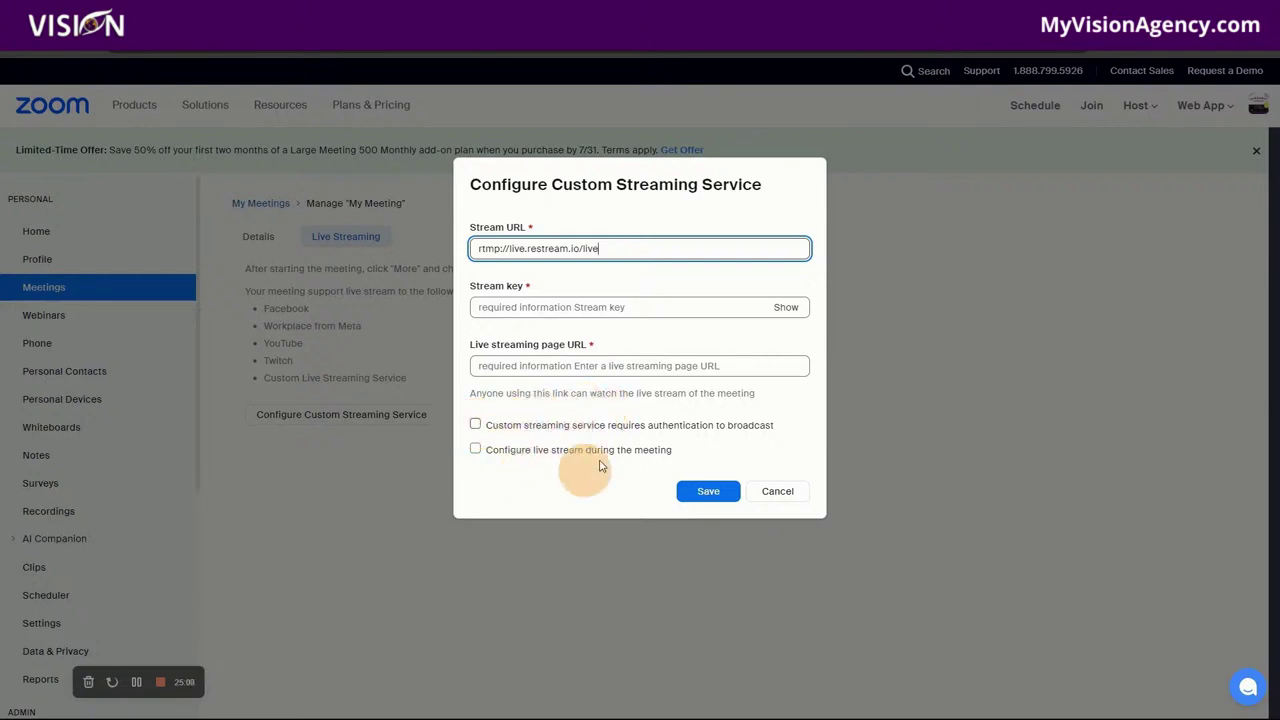
Step: Cancel the custom streaming setup and open My Meeting's details from the meetings list
click(776, 491)
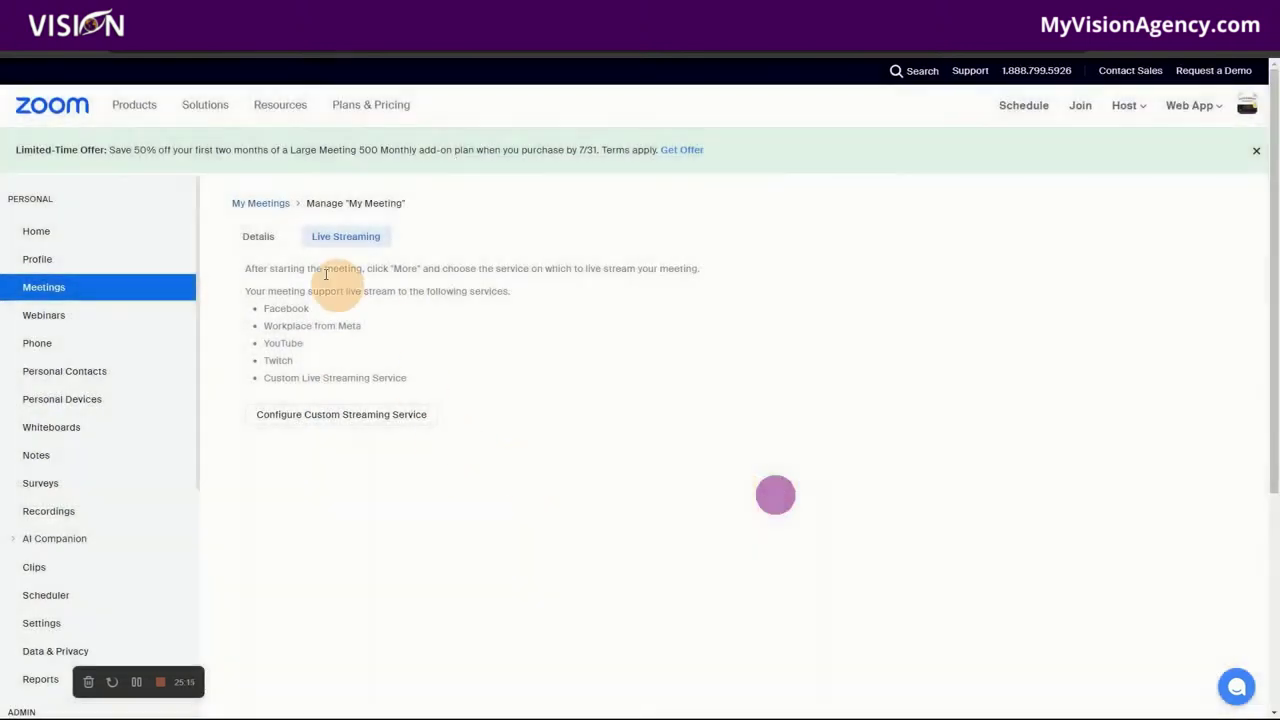
click(266, 205)
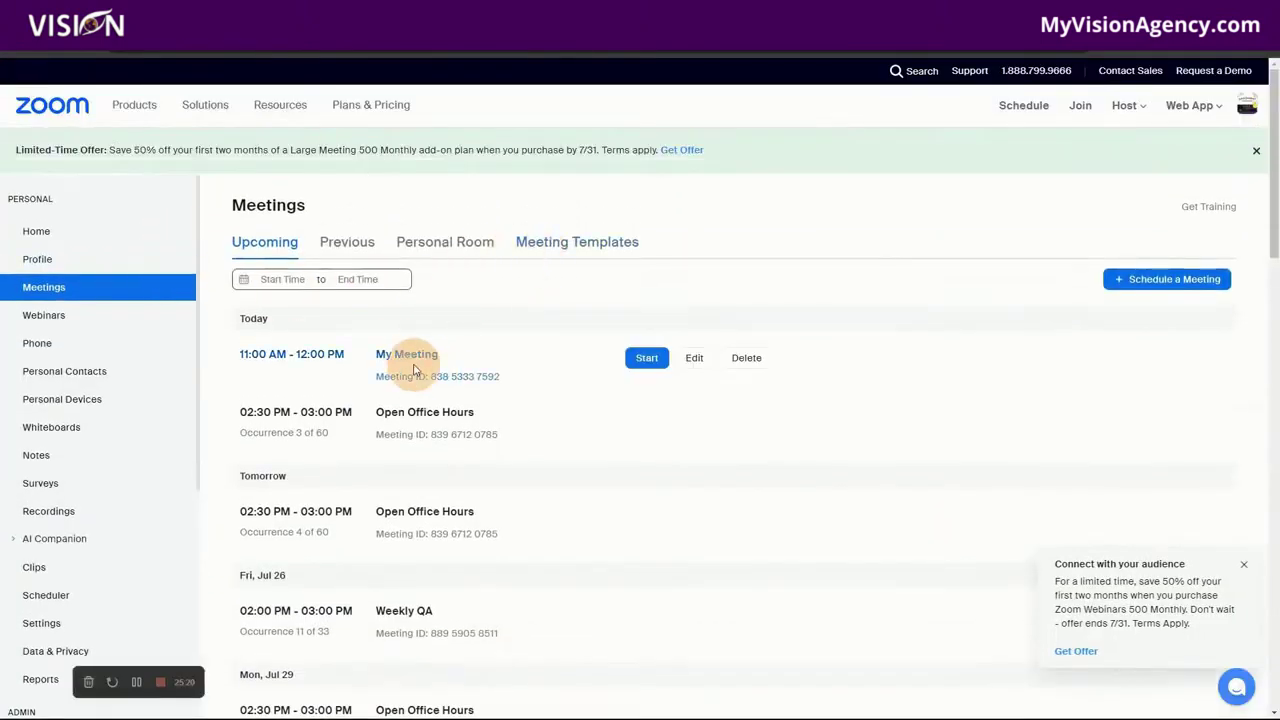
click(410, 358)
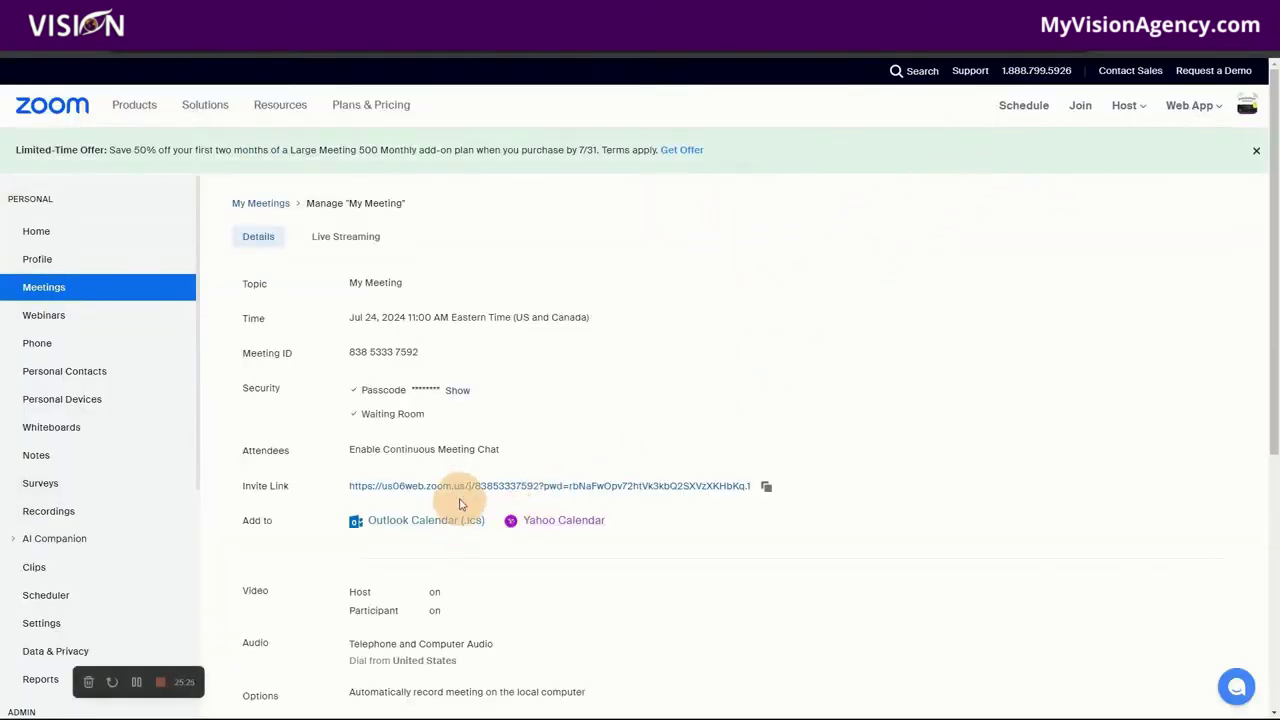
Step: Launch My Meeting in Zoom Workplace through its invite link
click(459, 489)
click(718, 168)
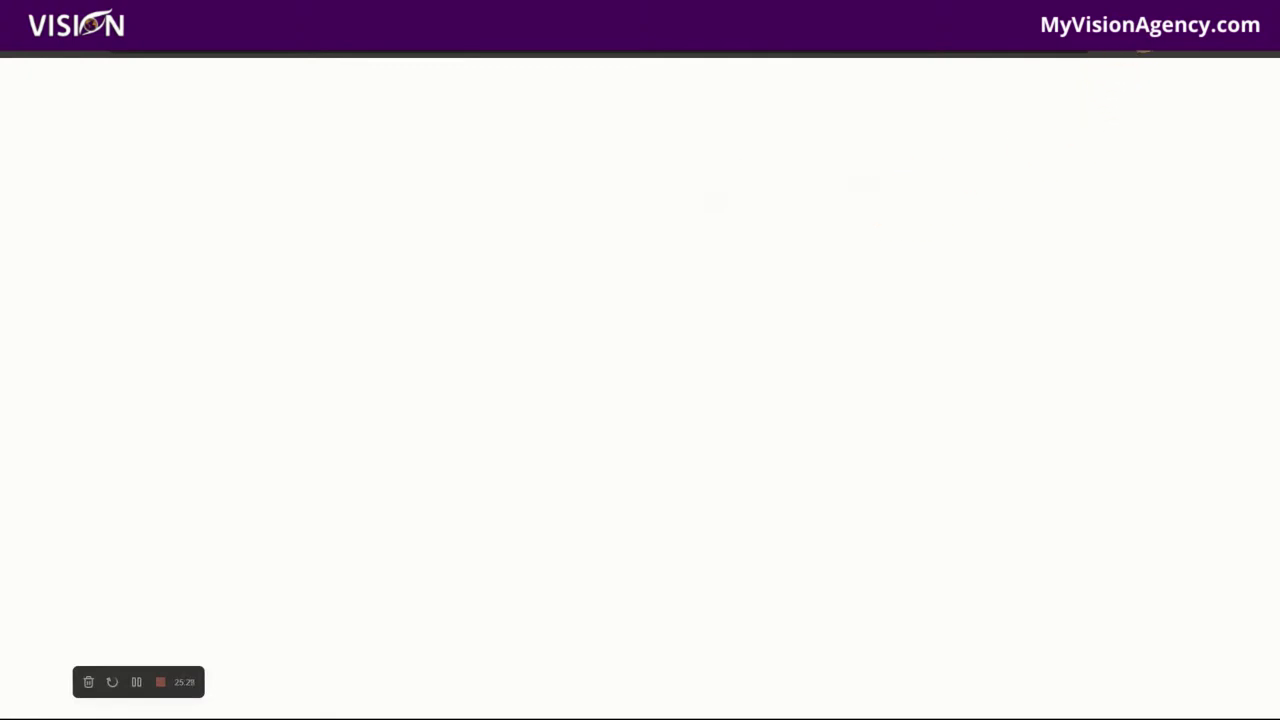
click(1139, 124)
click(766, 300)
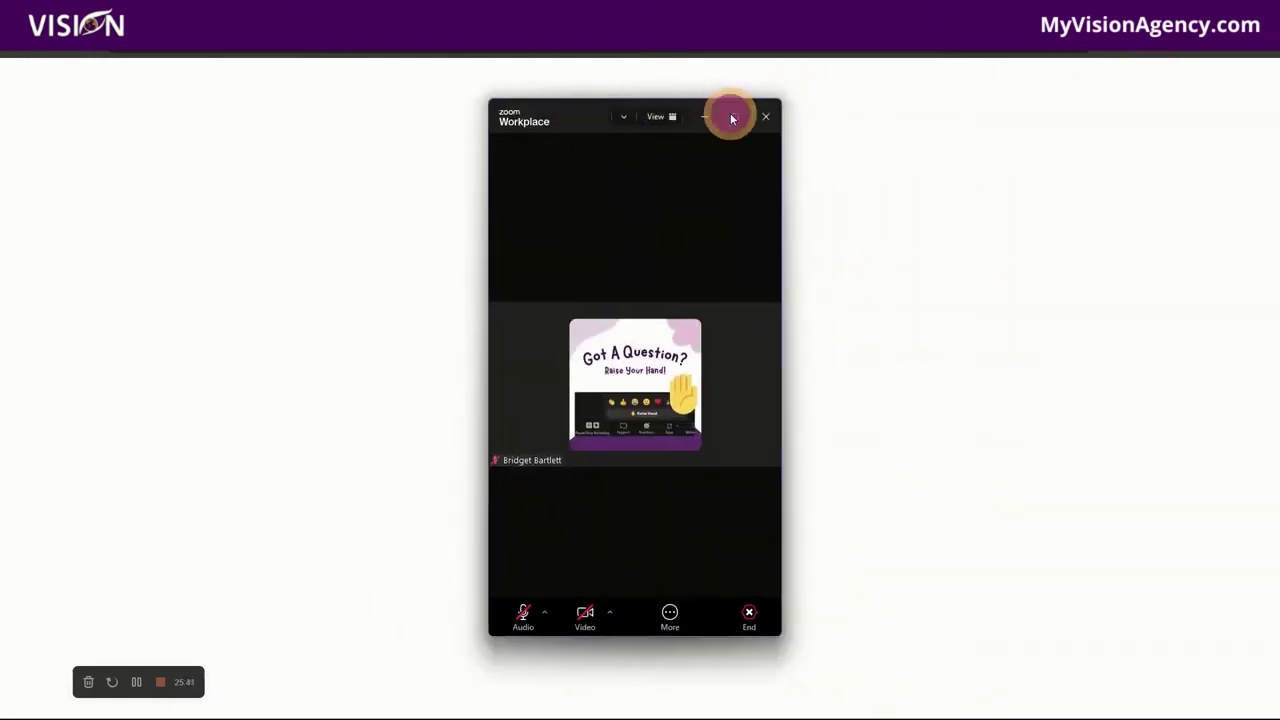
Step: Maximize the meeting, view the Livestream options under More, then end the meeting for all
click(731, 118)
click(889, 700)
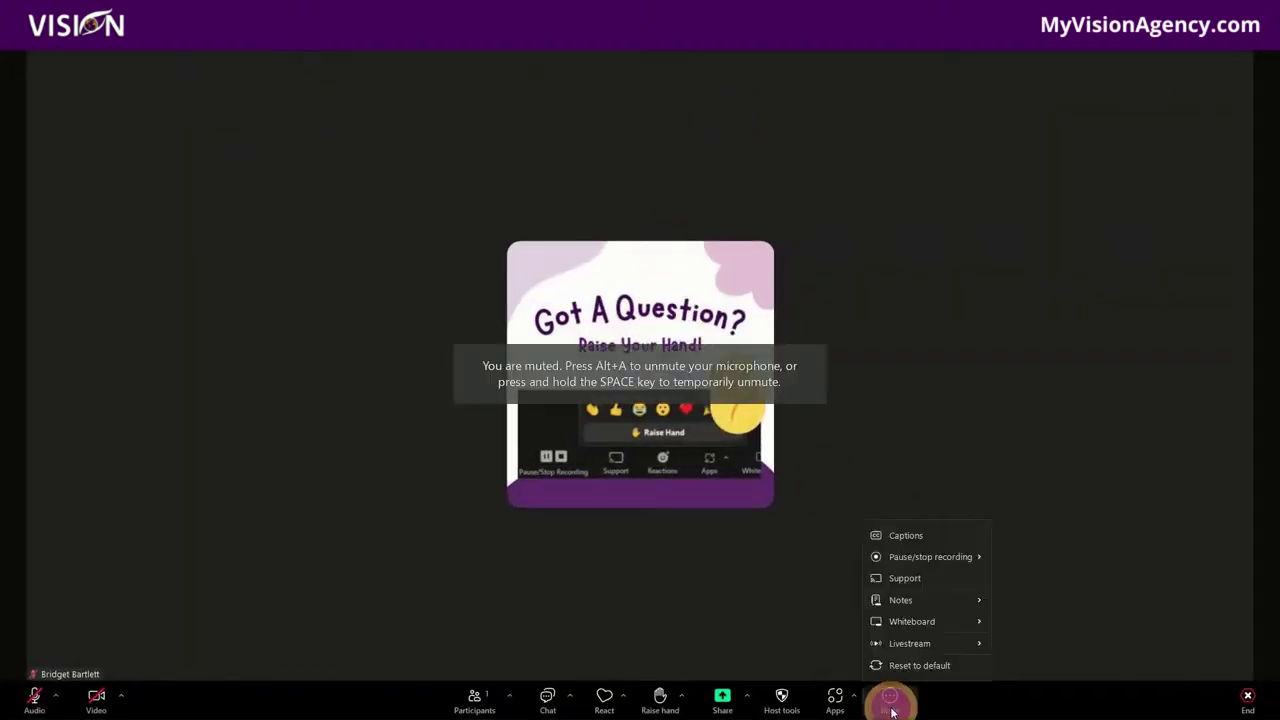
mouse_move(896, 646)
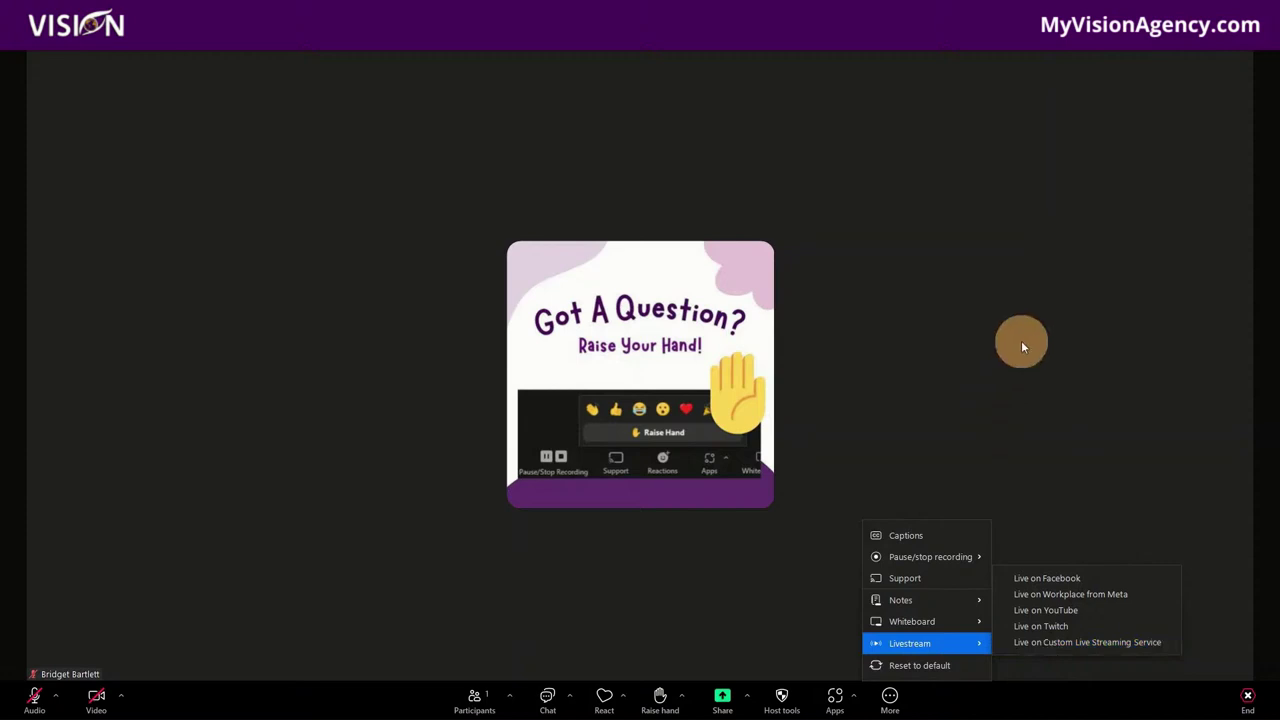
key(alt+q)
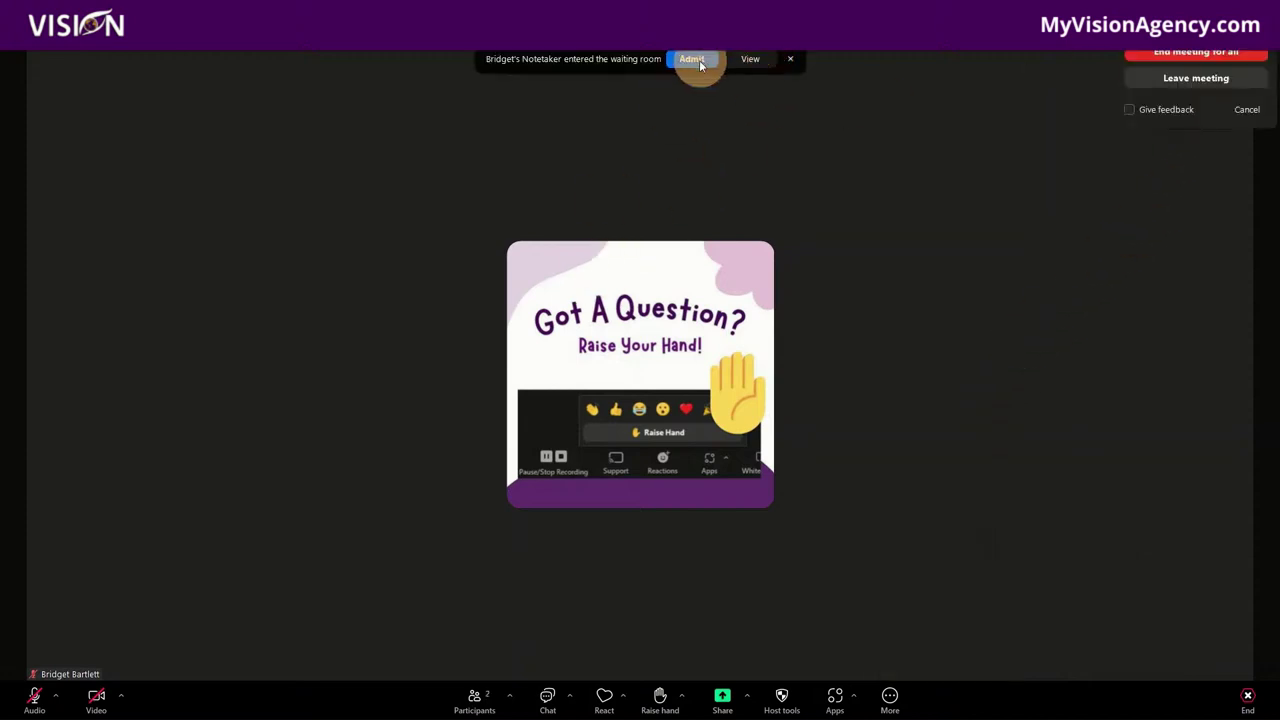
click(1202, 55)
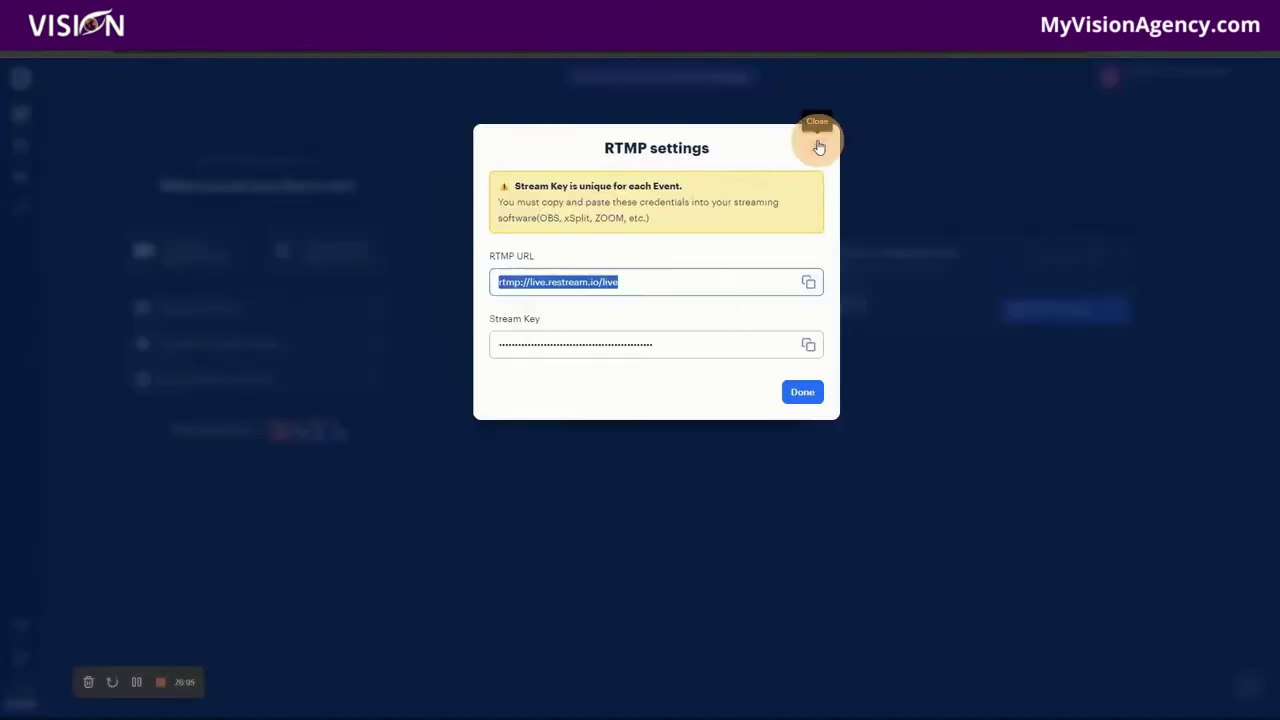
Step: Close Restream's RTMP settings dialog and return to the Restream dashboard tab
click(817, 147)
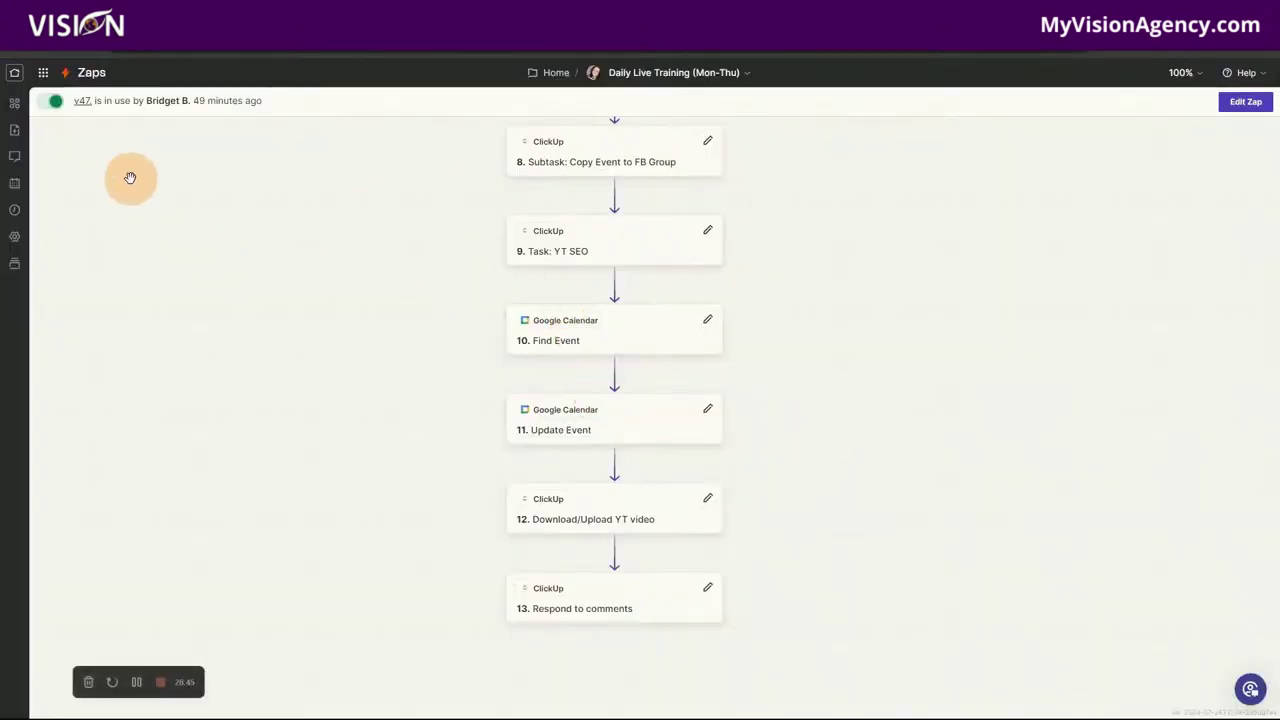
click(80, 46)
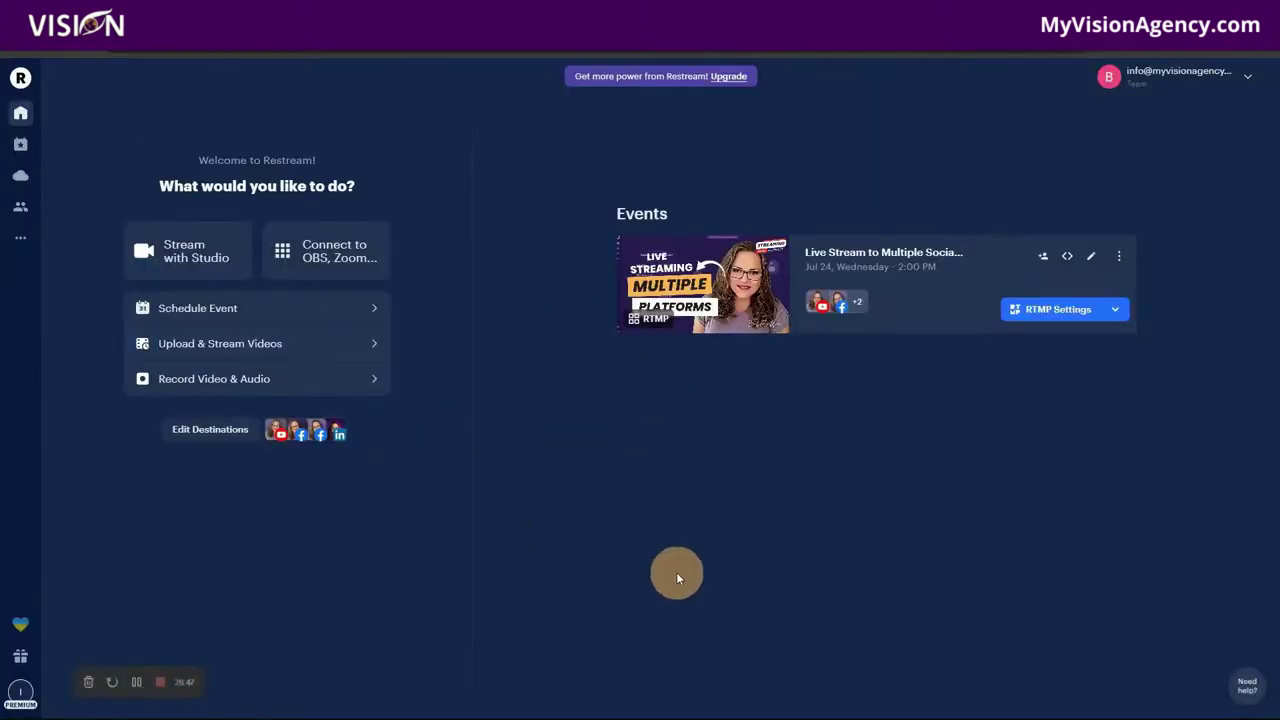